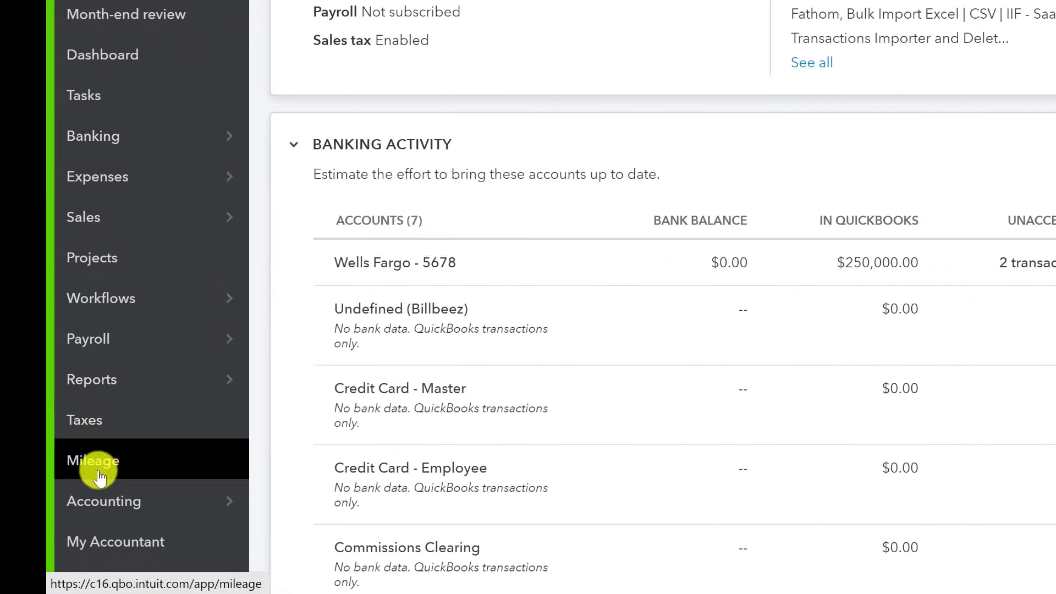
# In the Chart of Accounts, highlight the Wells Fargo account and its 250,000.00 balance.
pyautogui.moveTo(129, 543)
pyautogui.click(278, 500)
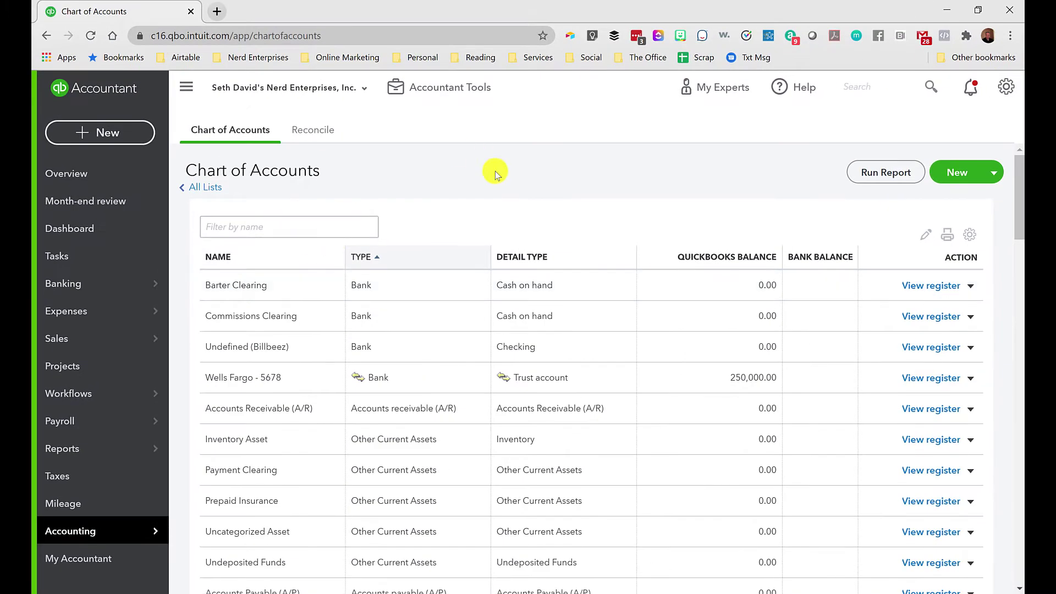
pyautogui.scroll(-3, 540, 240)
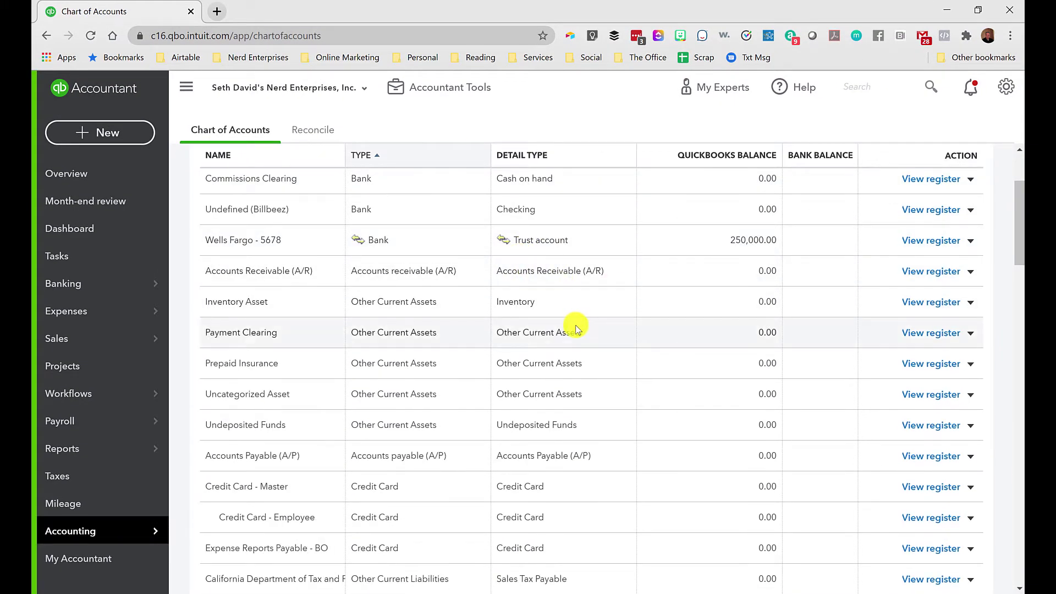
pyautogui.scroll(3, 575, 327)
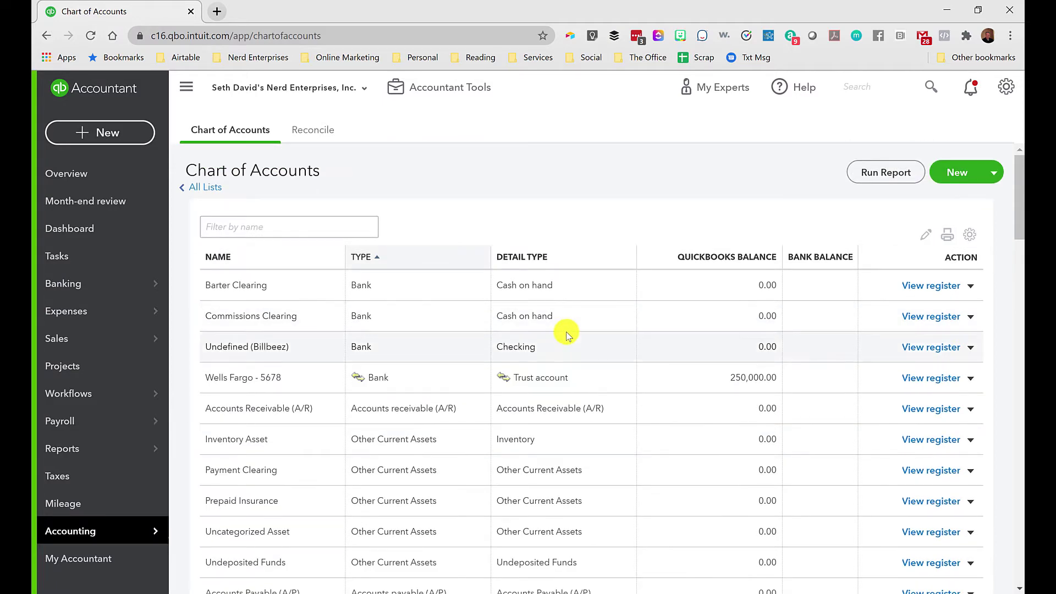
pyautogui.scroll(-1, 556, 301)
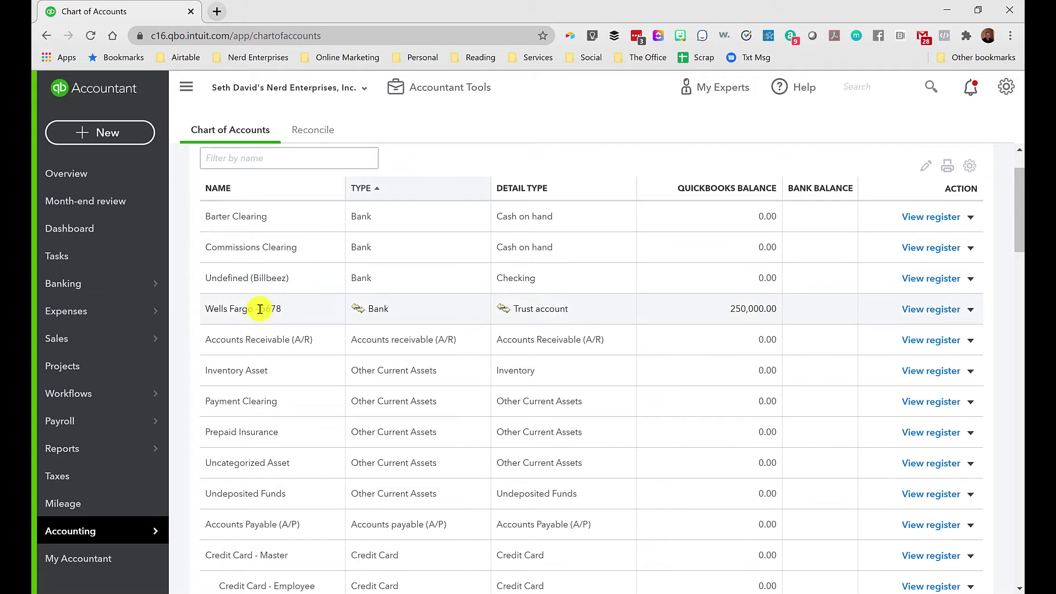
pyautogui.moveTo(213, 308); pyautogui.dragTo(297, 315)
pyautogui.click(263, 310)
pyautogui.scroll(-1, 263, 309)
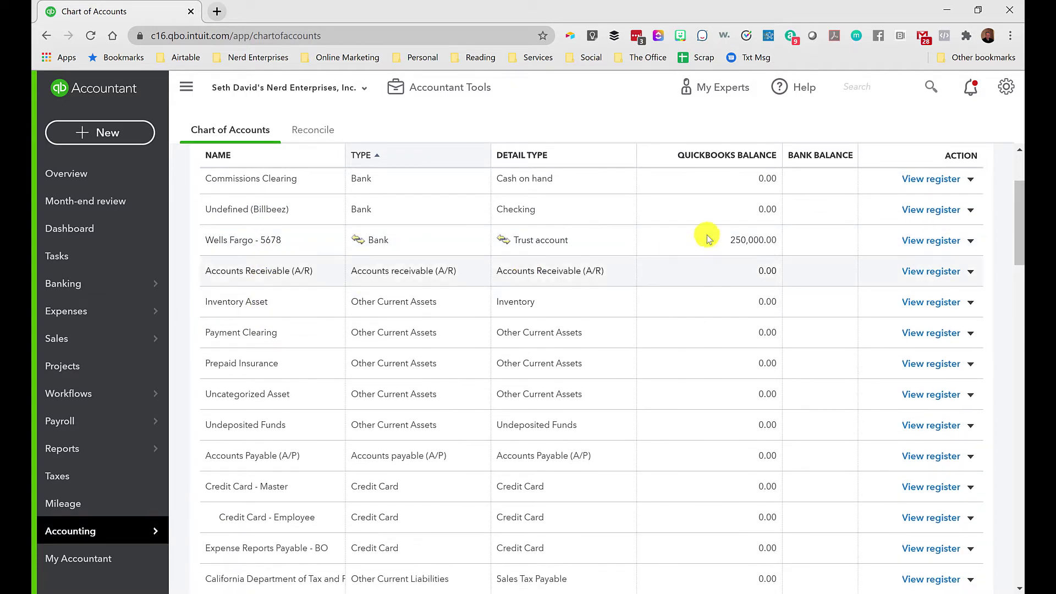
pyautogui.moveTo(730, 240); pyautogui.dragTo(759, 240)
pyautogui.click(760, 240)
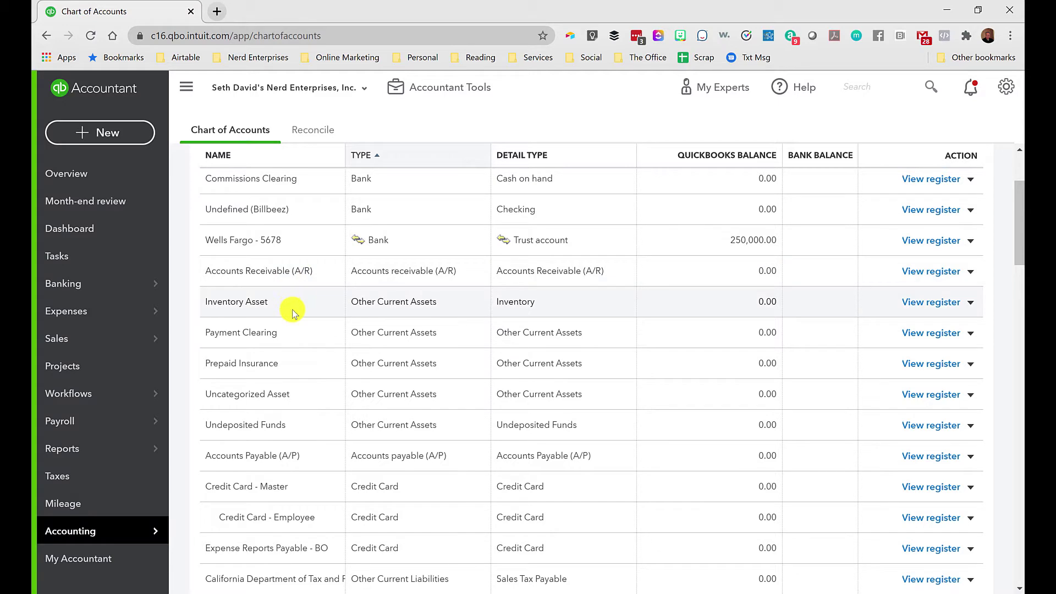
# Open the Wells Fargo - 5678 register showing the $250,000.00 deposit.
pyautogui.scroll(-1, 291, 307)
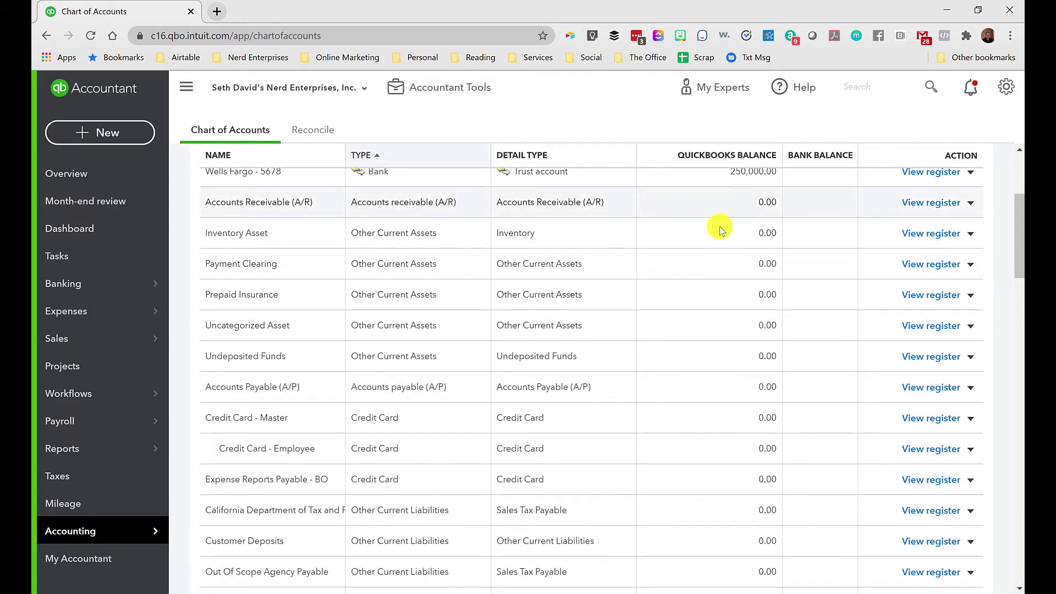
pyautogui.scroll(2, 723, 236)
pyautogui.scroll(1, 724, 242)
pyautogui.click(928, 309)
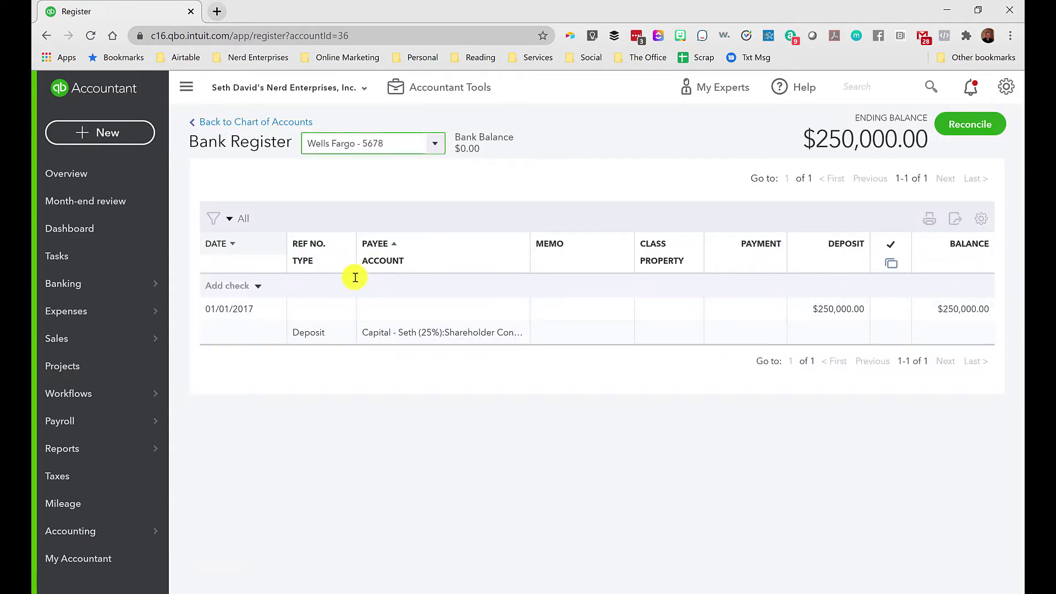
pyautogui.click(442, 317)
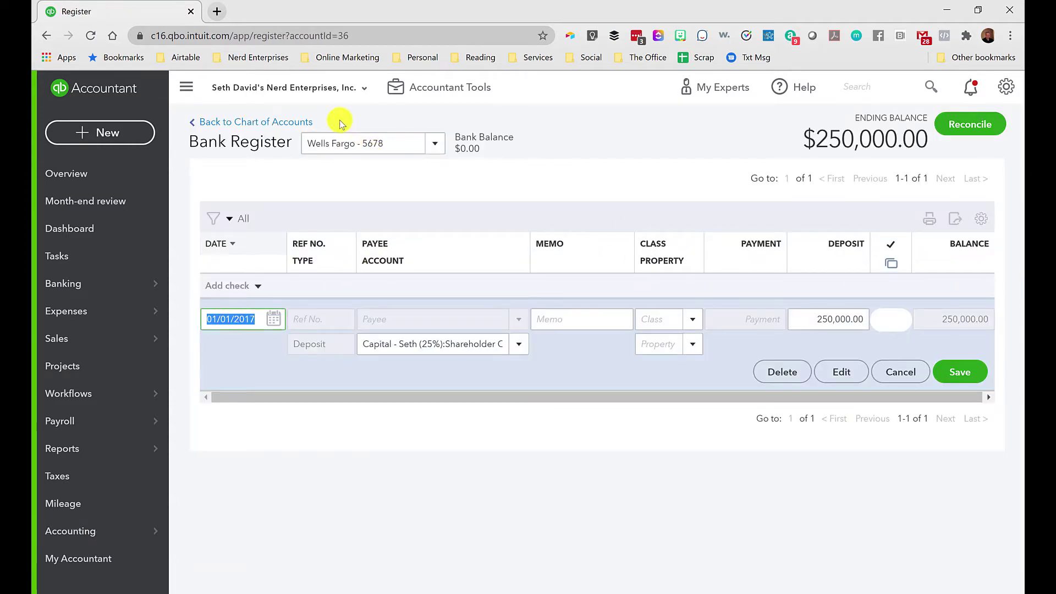
pyautogui.click(842, 374)
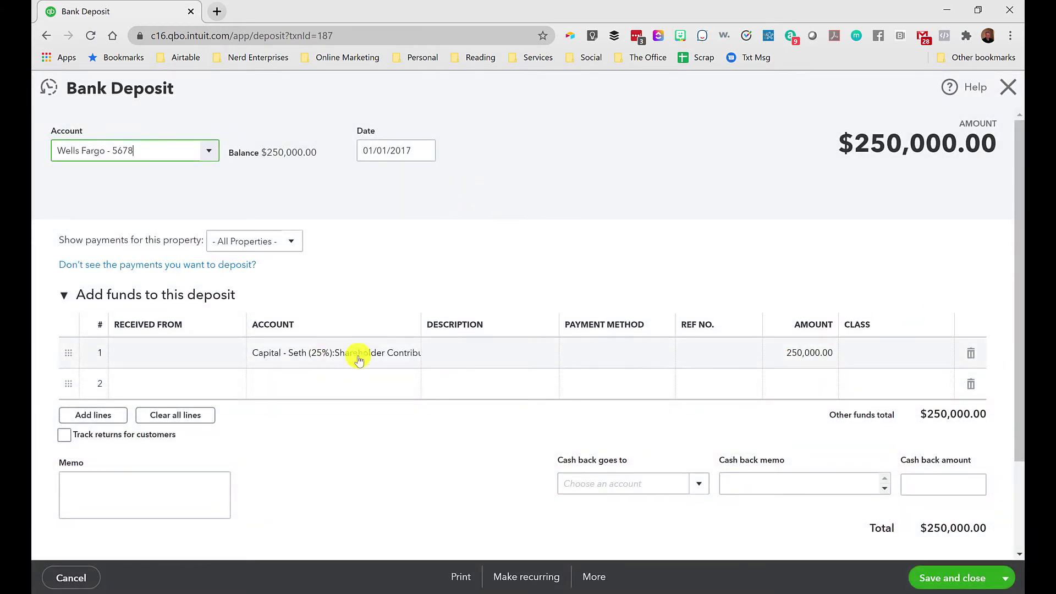
pyautogui.moveTo(421, 325); pyautogui.dragTo(471, 325)
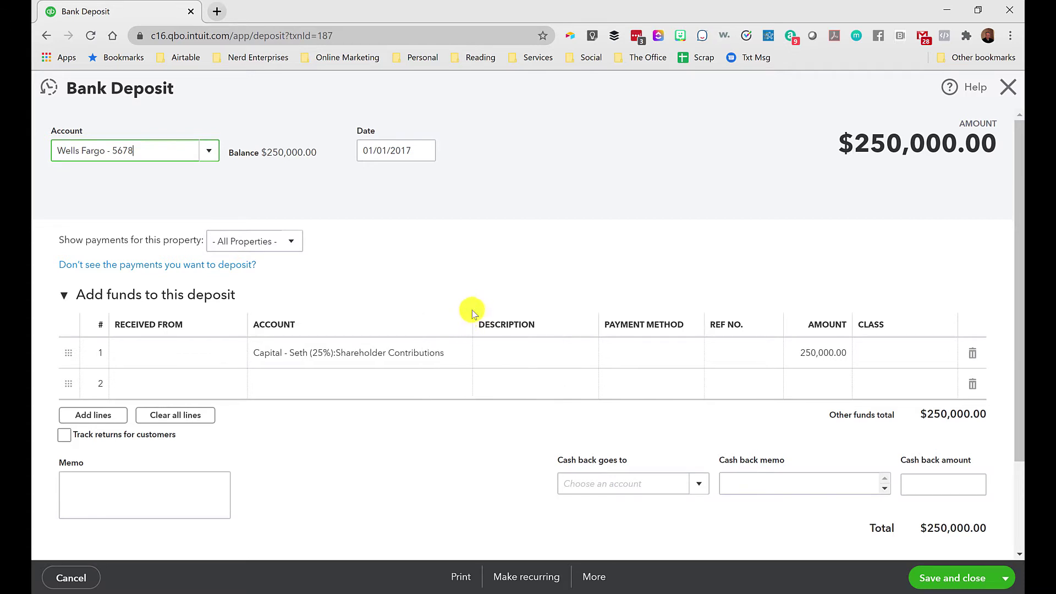
pyautogui.click(356, 358)
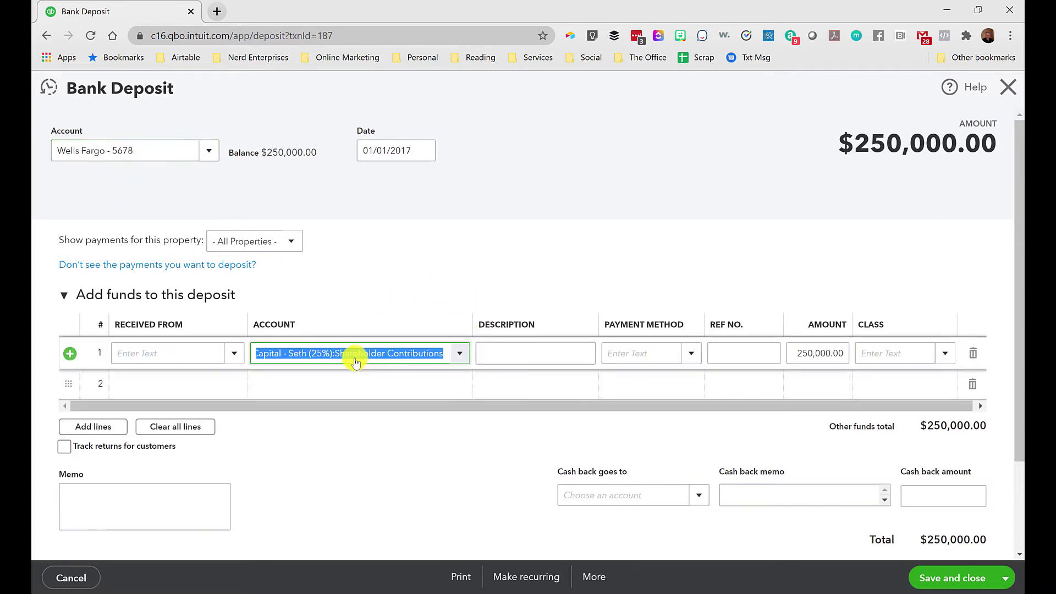
pyautogui.click(428, 353)
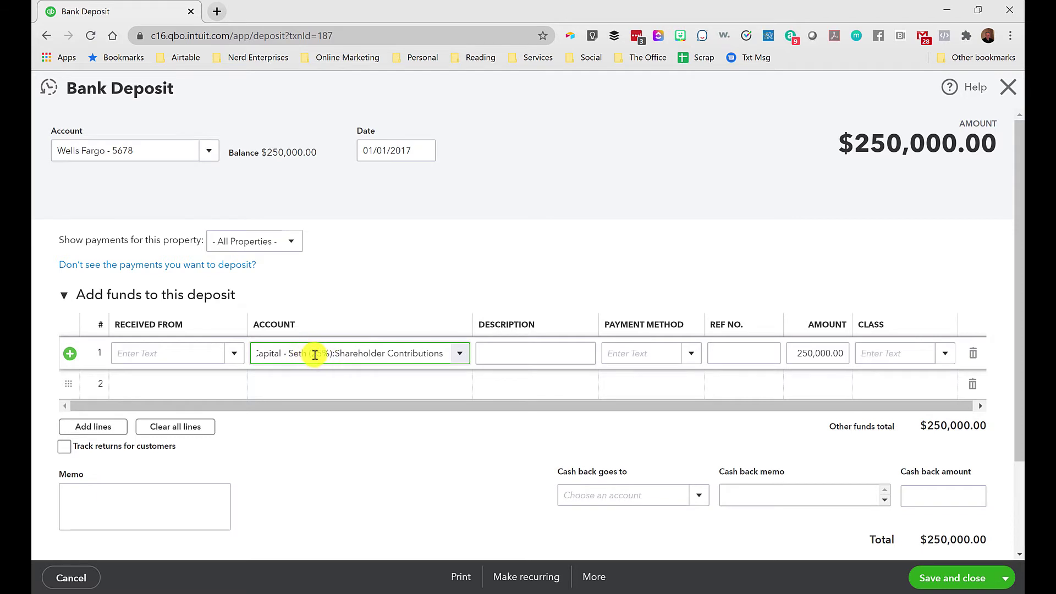
pyautogui.click(350, 352)
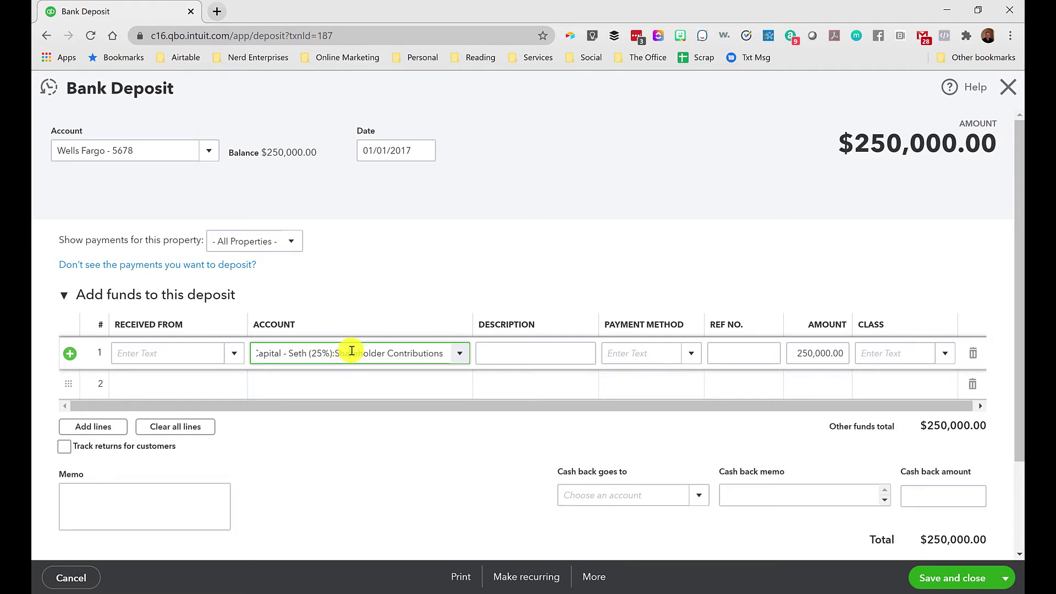
pyautogui.click(460, 355)
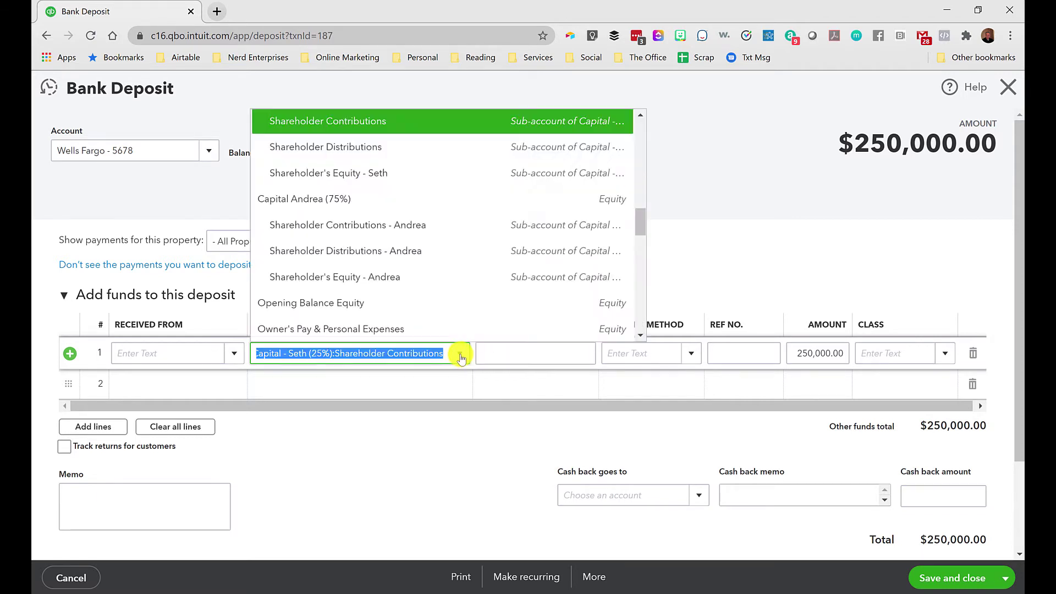
pyautogui.scroll(2, 468, 213)
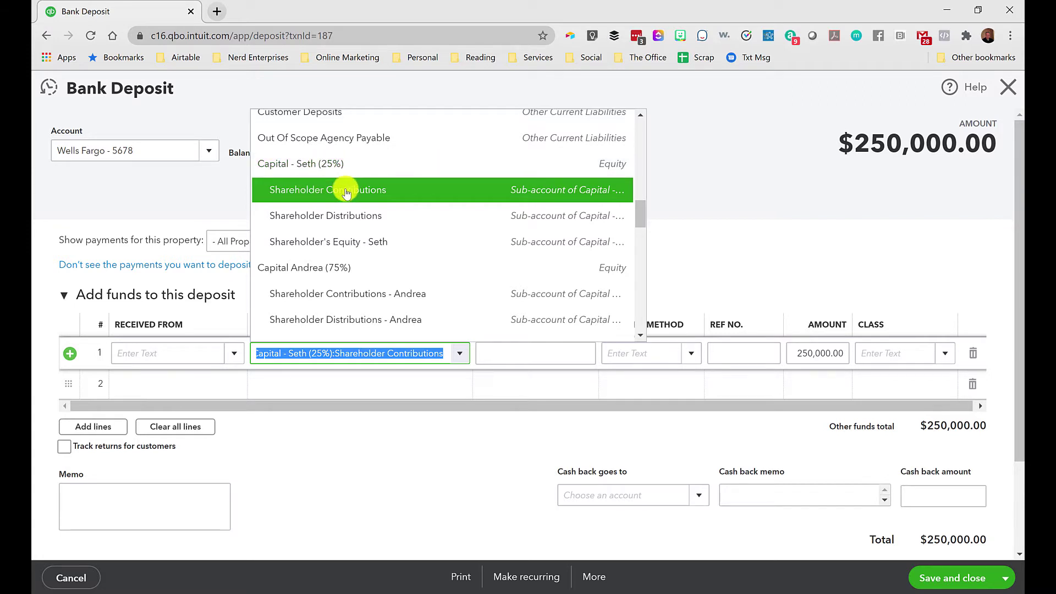
pyautogui.click(720, 193)
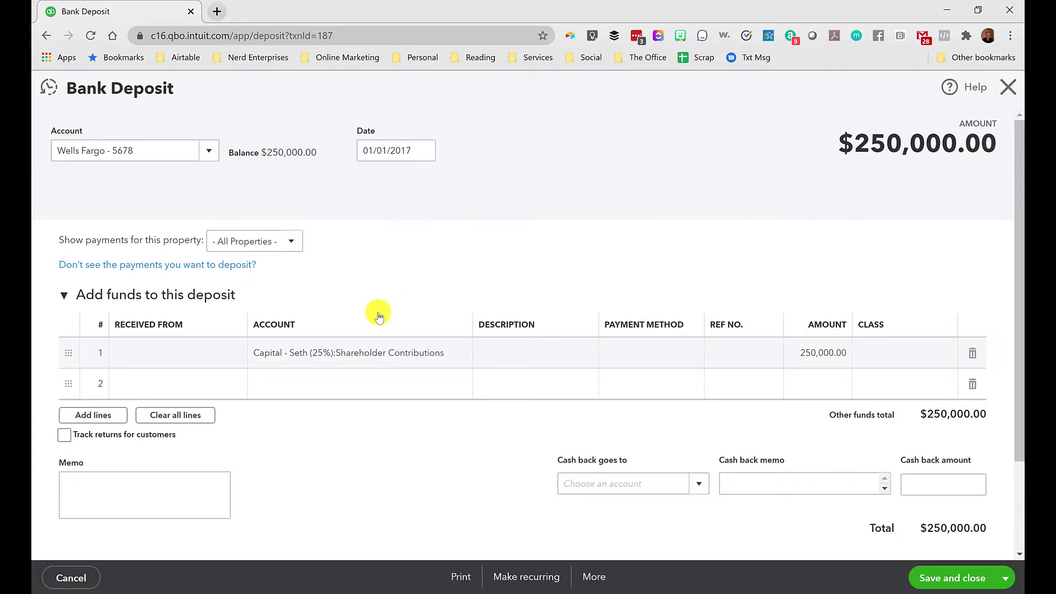
pyautogui.click(460, 353)
pyautogui.moveTo(642, 210); pyautogui.dragTo(340, 124)
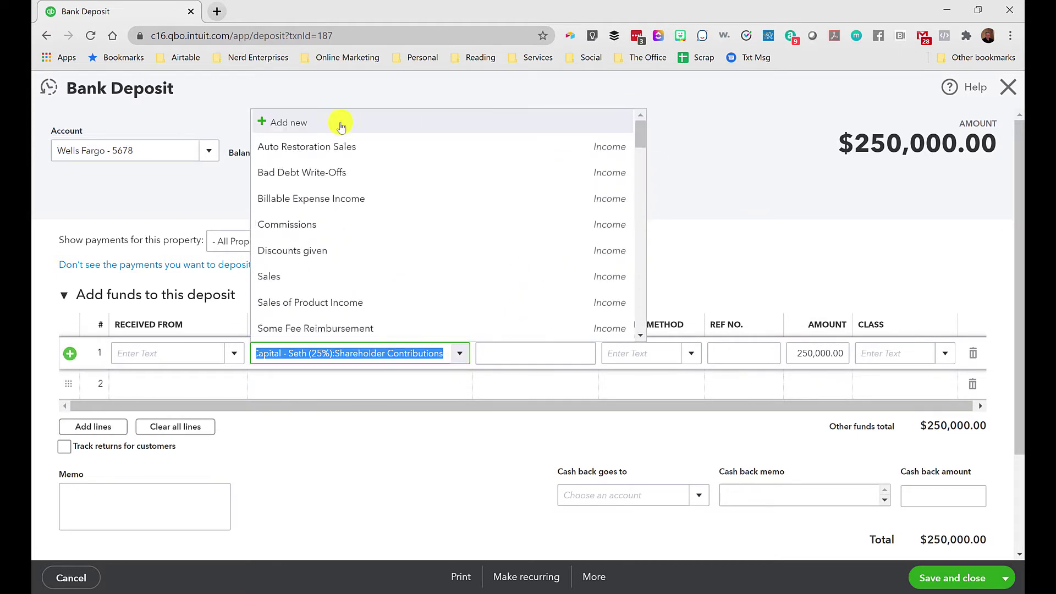
pyautogui.click(812, 144)
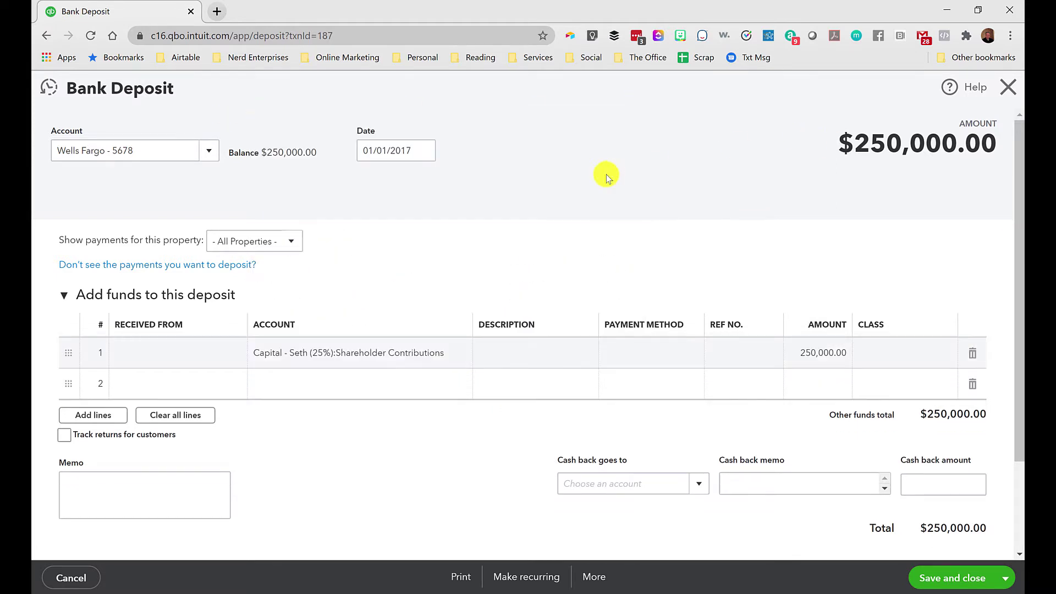
pyautogui.click(359, 350)
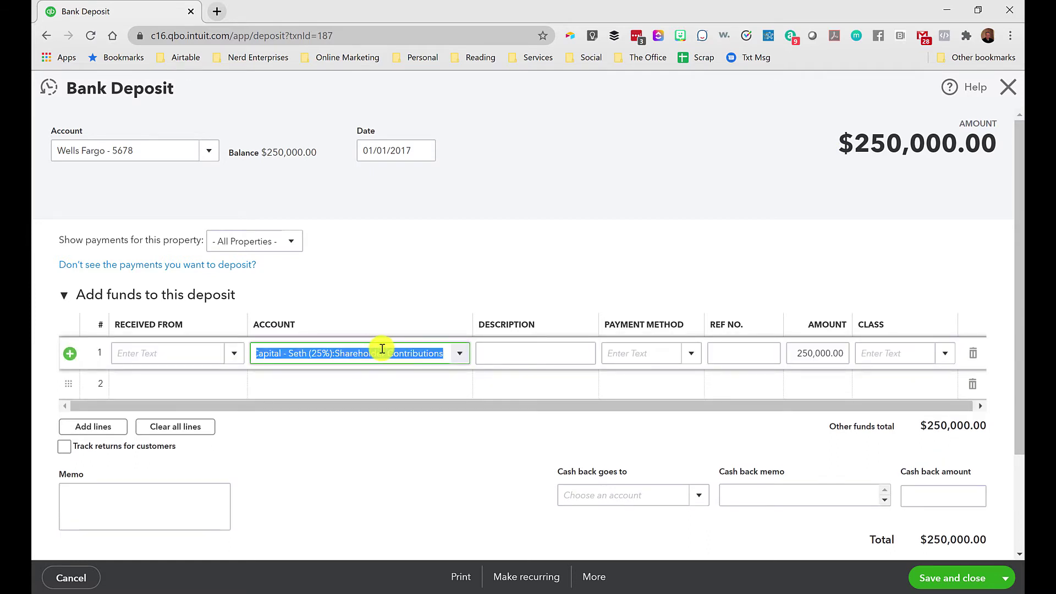
pyautogui.click(419, 355)
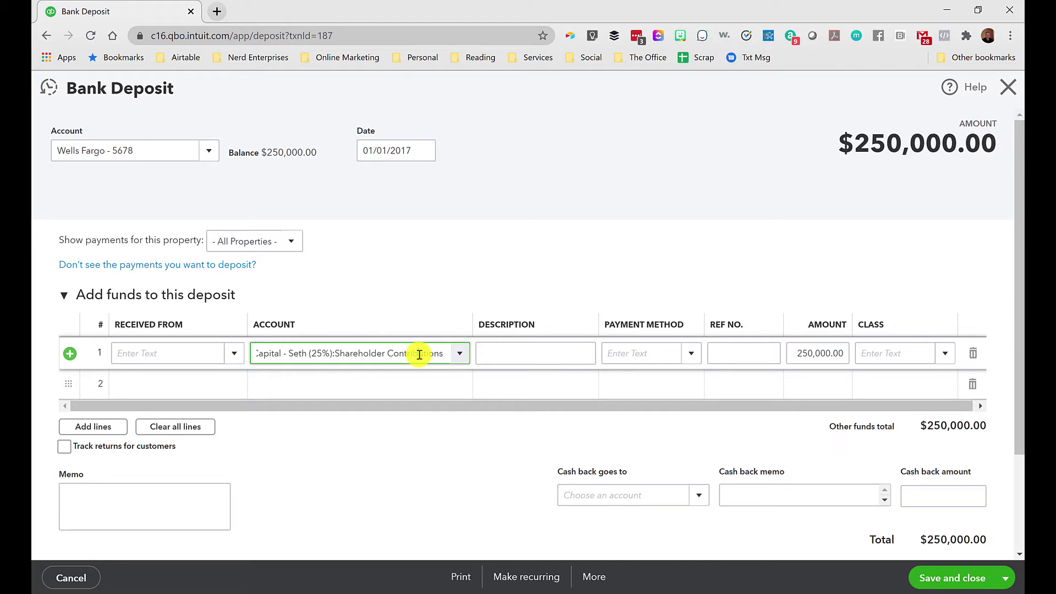
pyautogui.moveTo(336, 354); pyautogui.dragTo(444, 363)
pyautogui.click(345, 353)
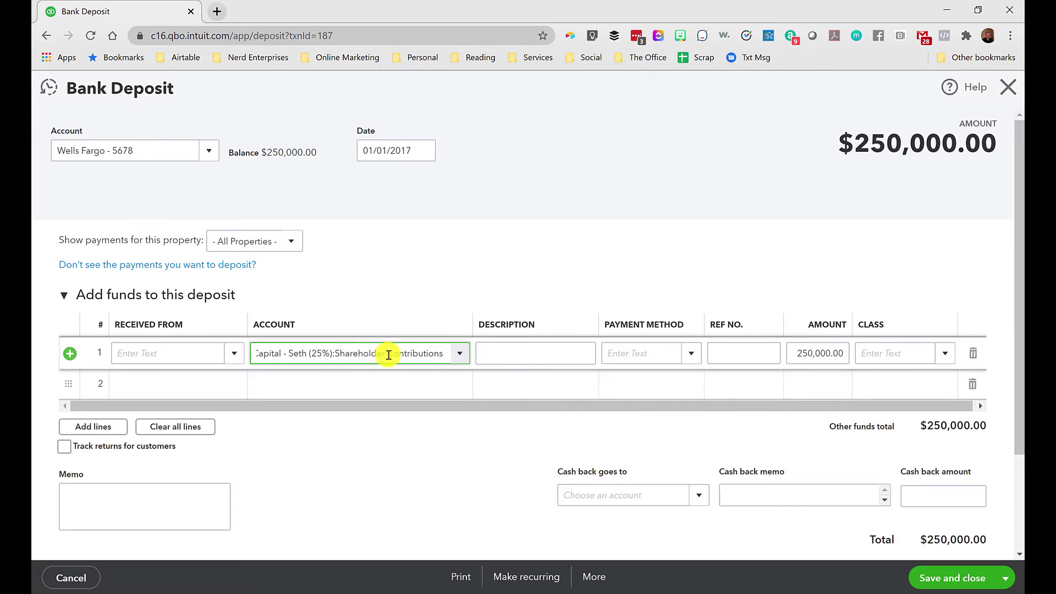
pyautogui.click(1011, 92)
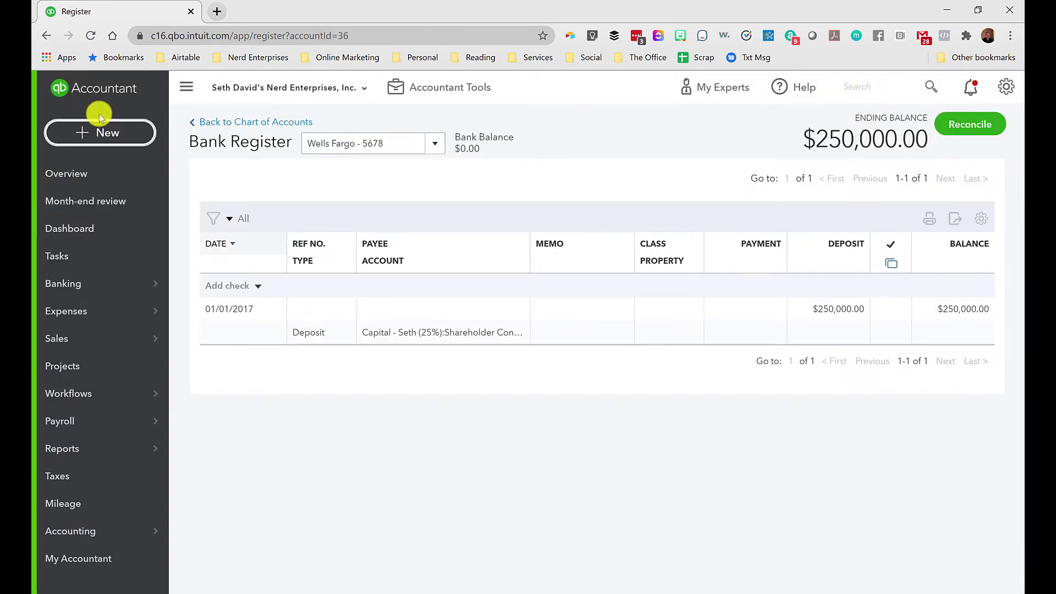
# Go from the Chart of Accounts to the Sales Customers list with its $150 estimate and $1,000 unbilled.
pyautogui.moveTo(63, 452)
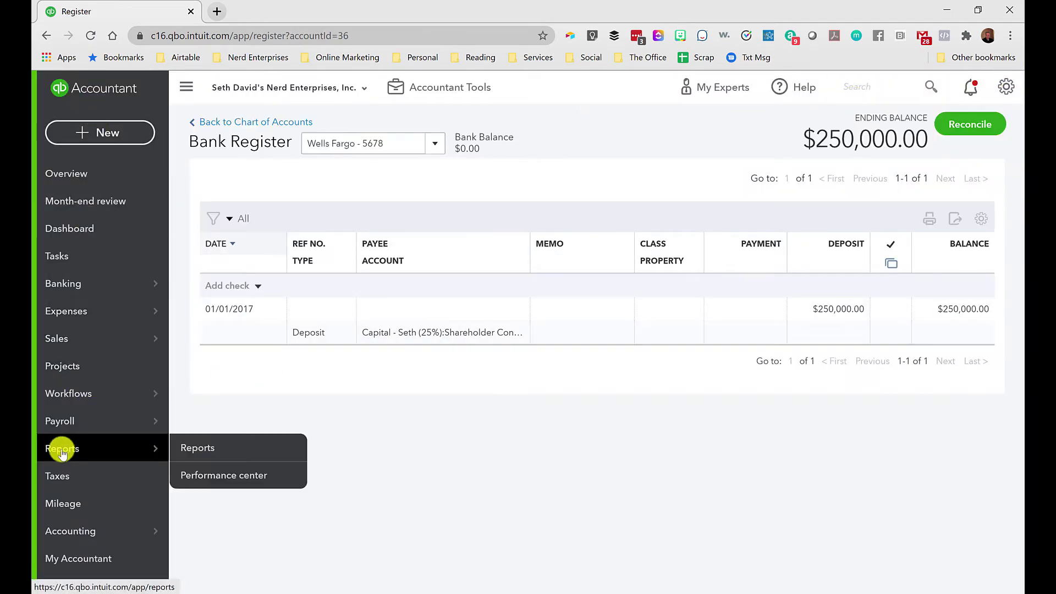
pyautogui.moveTo(99, 531)
pyautogui.click(226, 527)
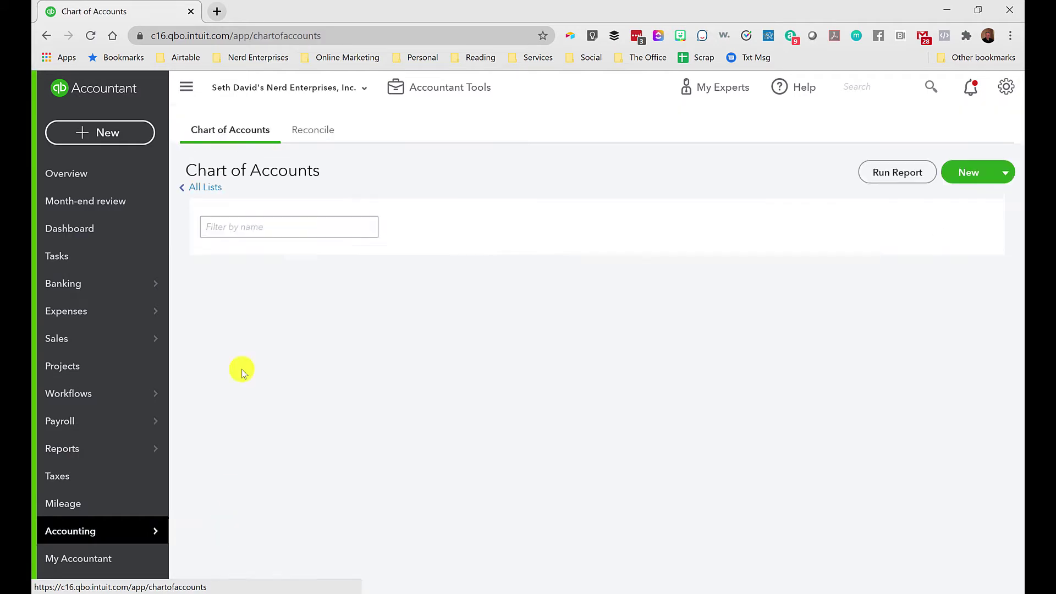
pyautogui.scroll(-1, 266, 335)
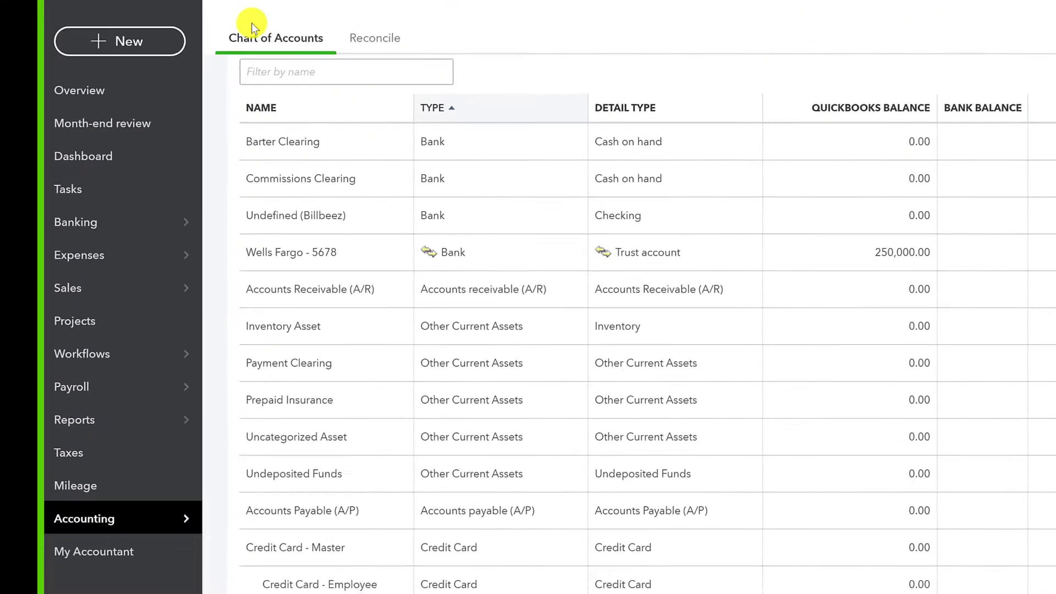
pyautogui.moveTo(65, 338)
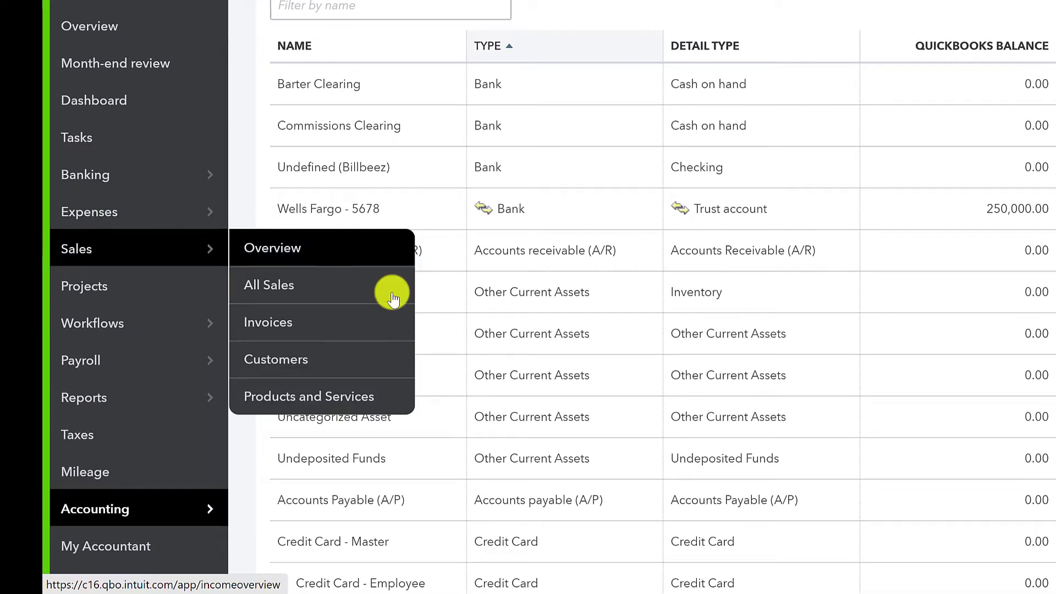
pyautogui.click(289, 362)
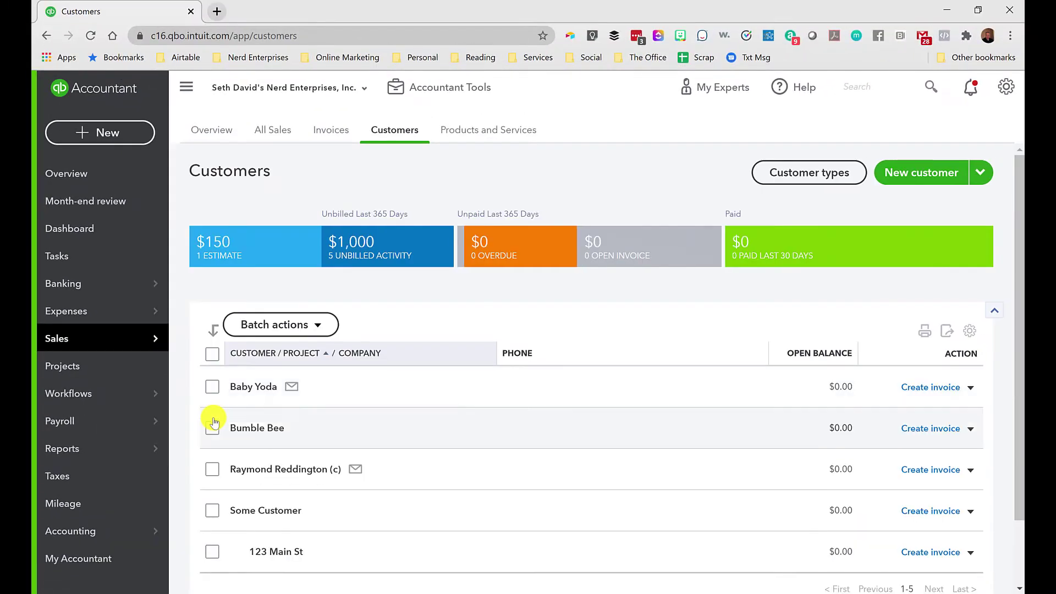
# Create and save a new customer with the customer's display name.
pyautogui.click(929, 172)
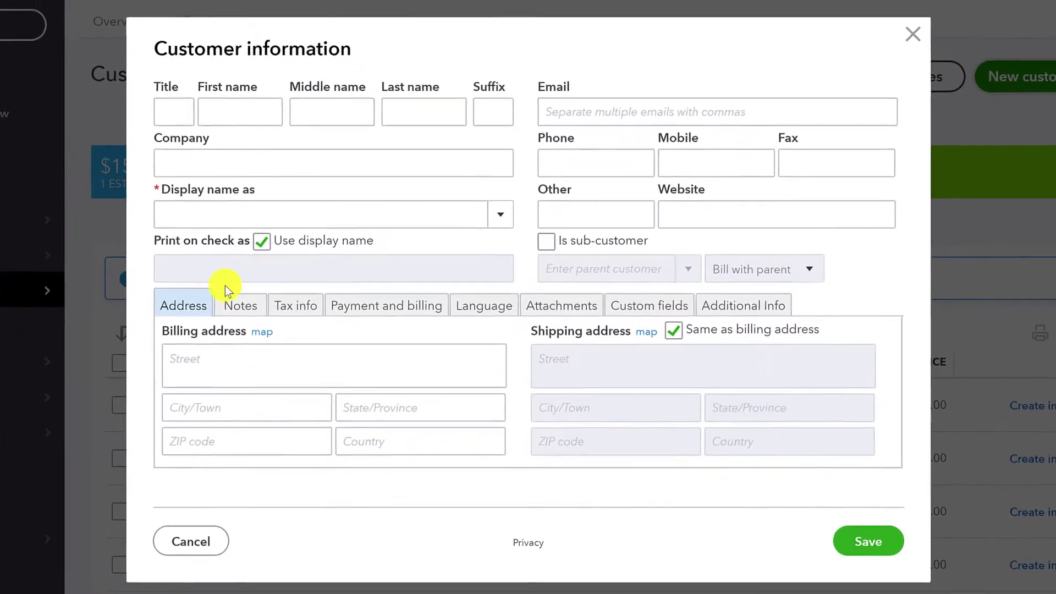
pyautogui.click(295, 269)
pyautogui.write('Joe Customer')
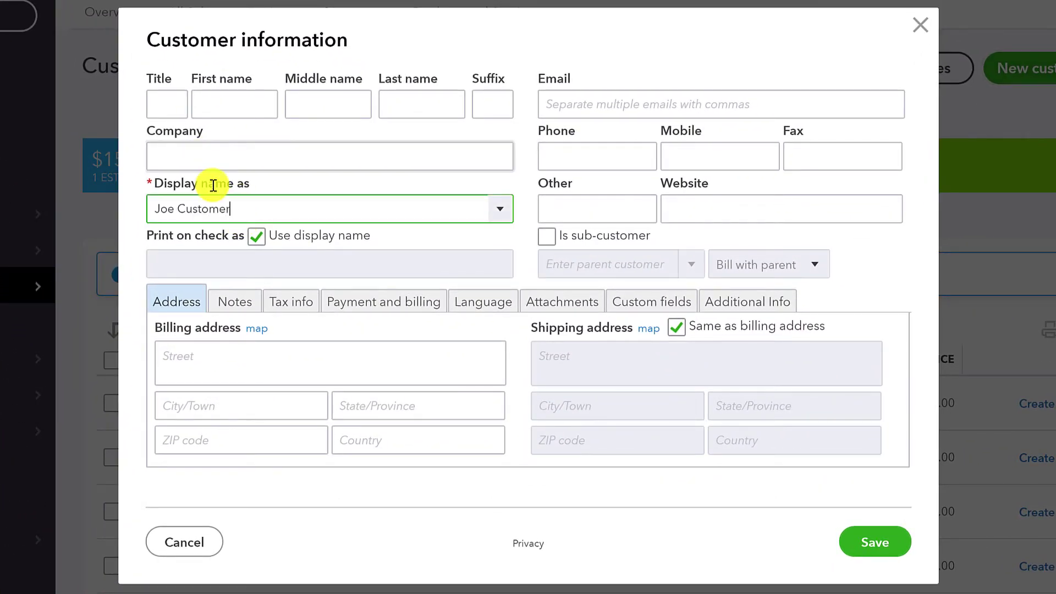
pyautogui.click(868, 550)
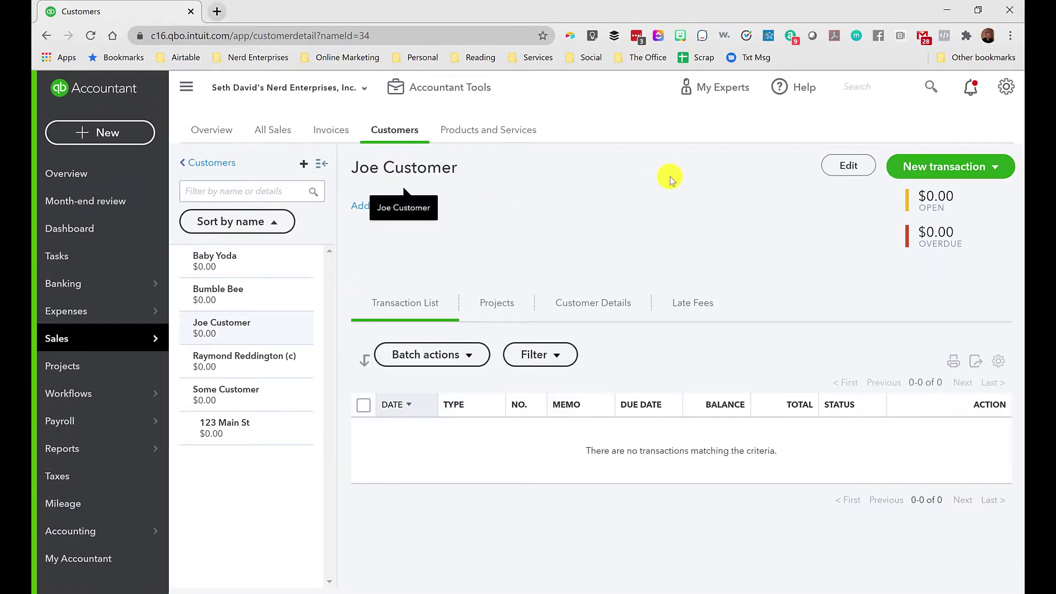
# Add the note '5 % Convenience Fee on reimbursements' to the customer and save it.
pyautogui.click(385, 206)
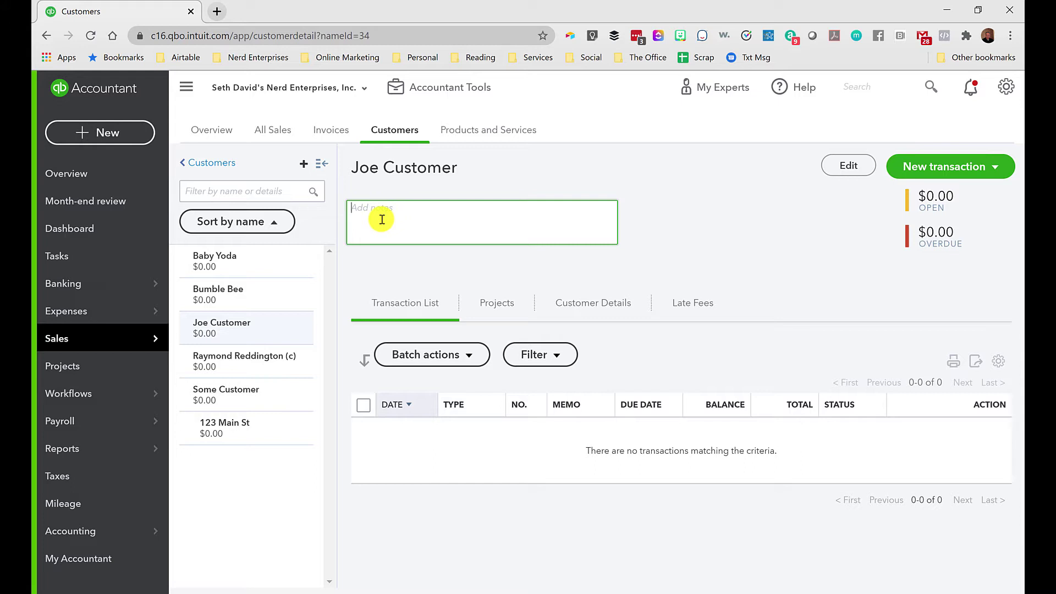
pyautogui.write('5 % Convenience Fee on reimbursements')
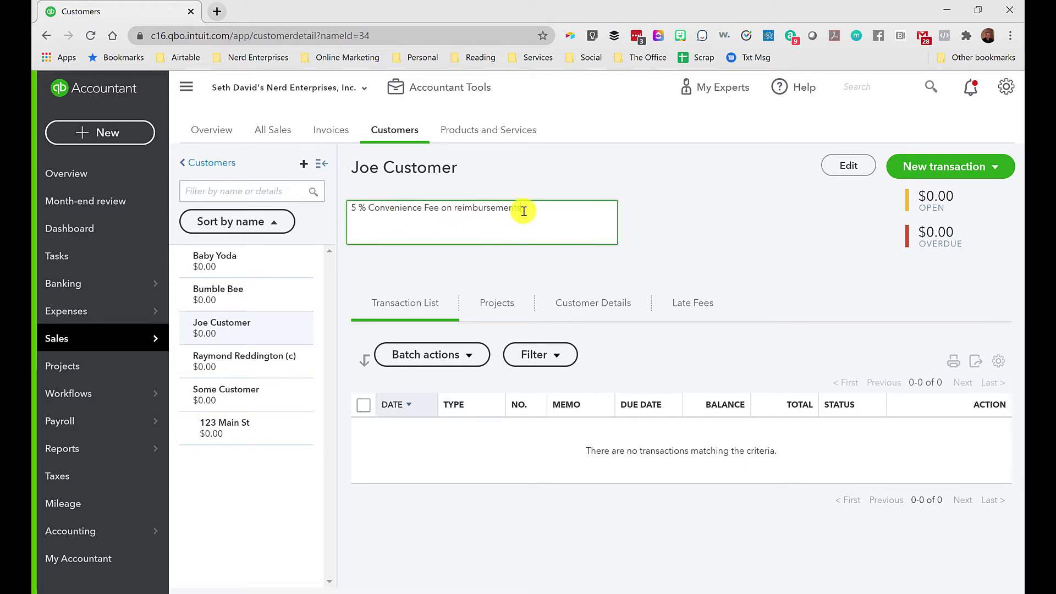
pyautogui.click(840, 215)
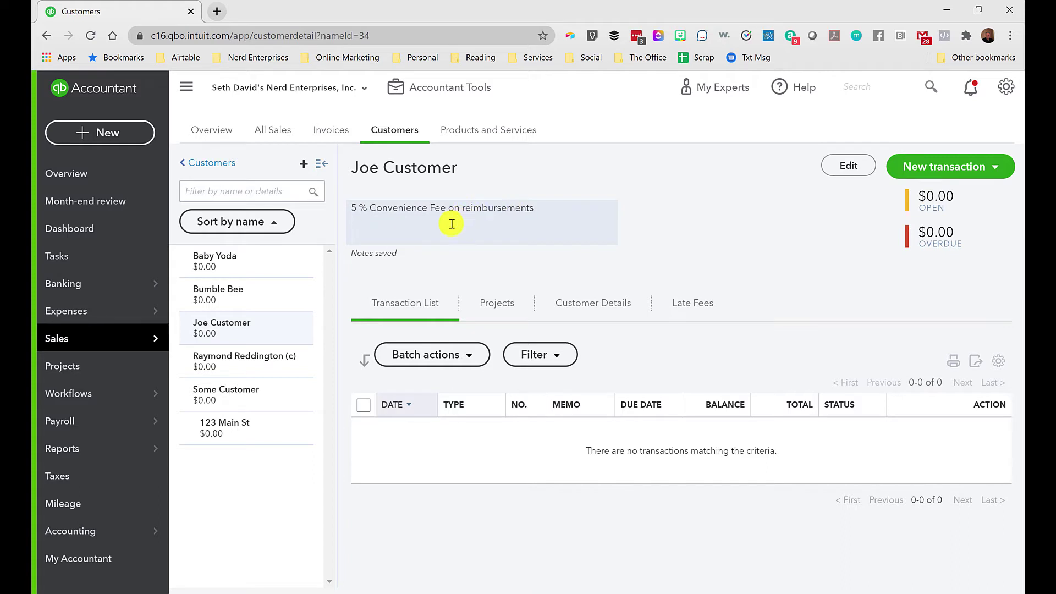
pyautogui.click(548, 207)
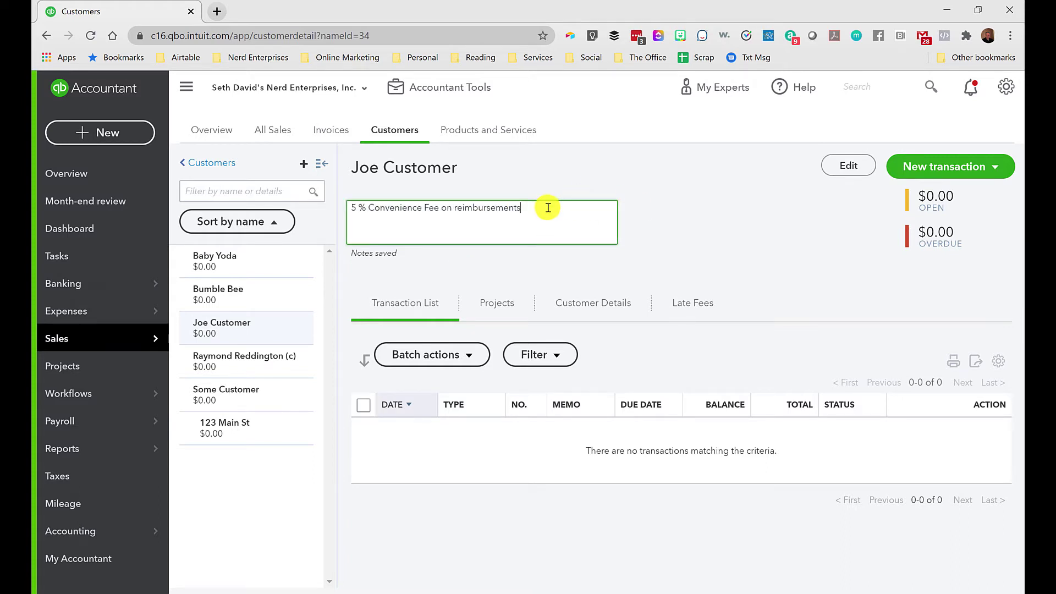
pyautogui.click(685, 211)
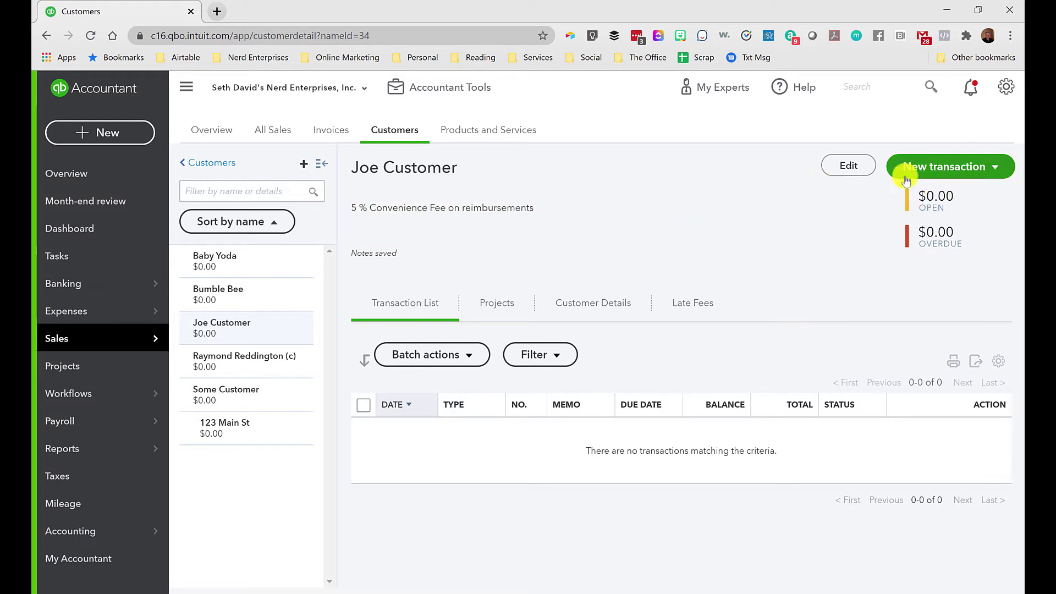
# Close the customer details without changes, then bring up the gear settings and tools menu.
pyautogui.click(844, 166)
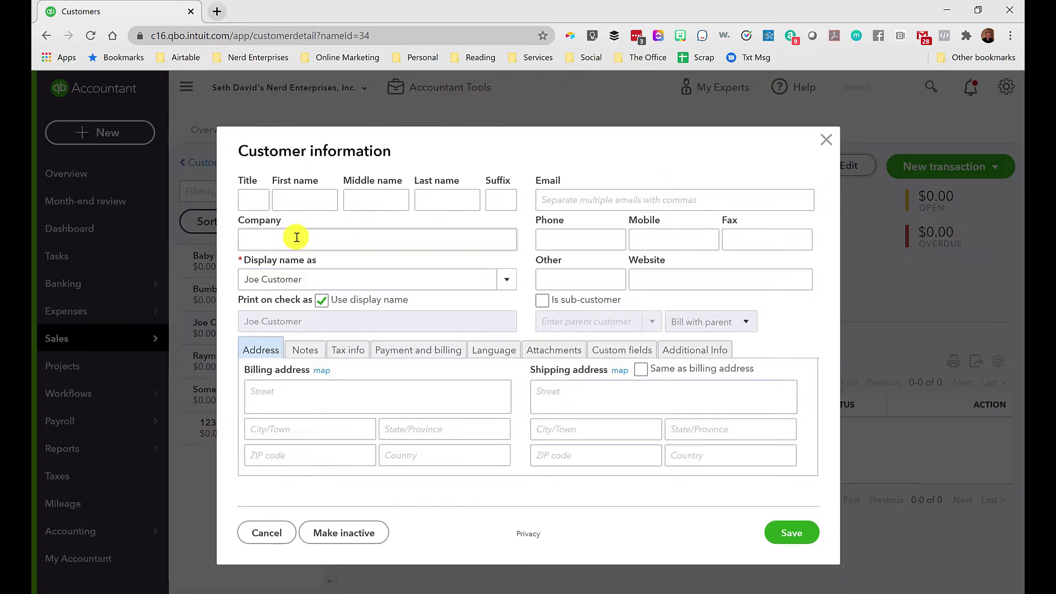
pyautogui.click(555, 201)
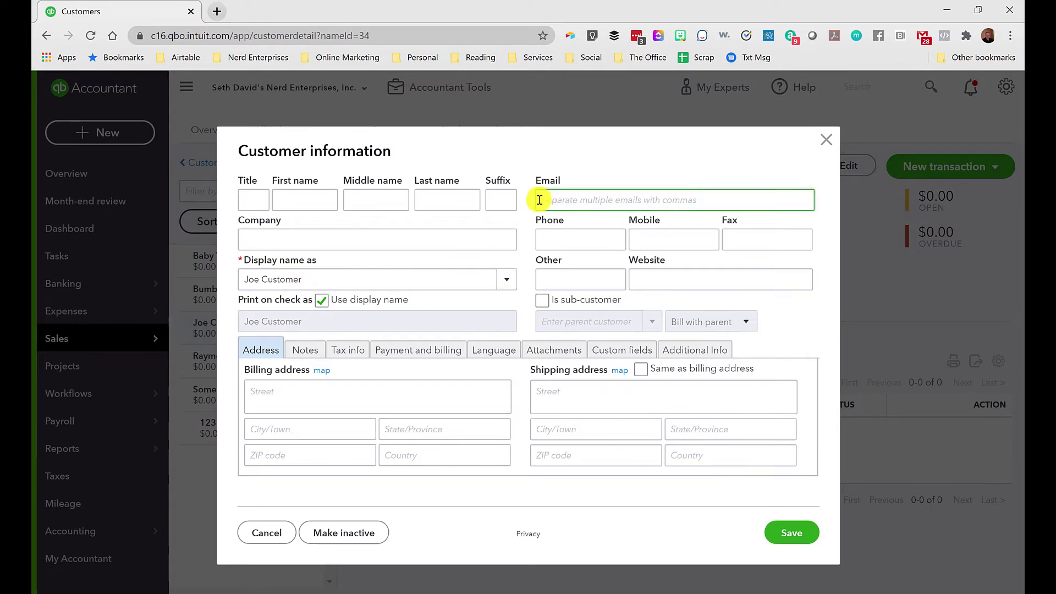
pyautogui.click(826, 141)
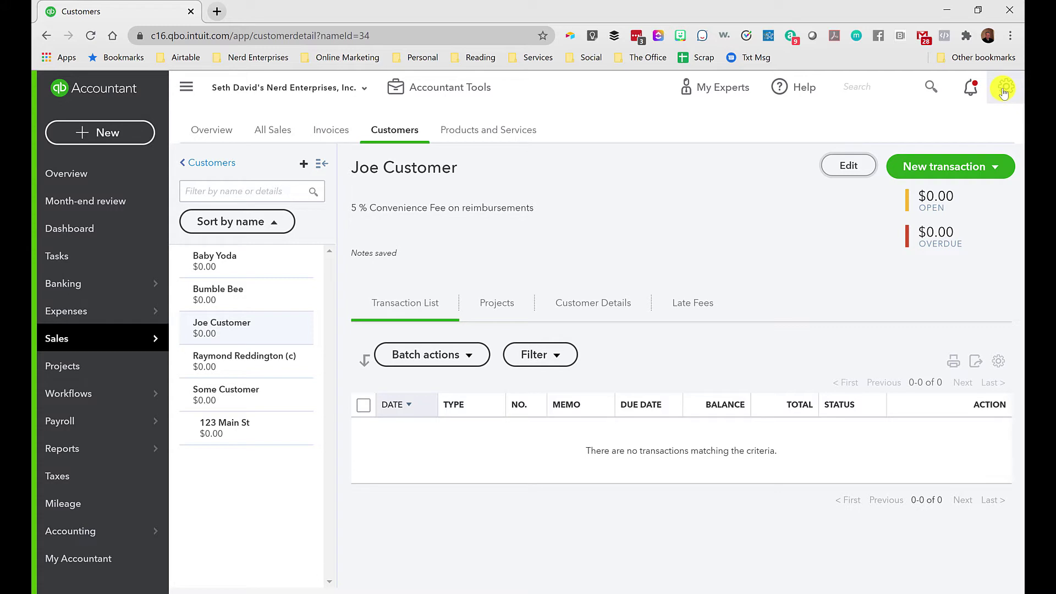
pyautogui.click(575, 207)
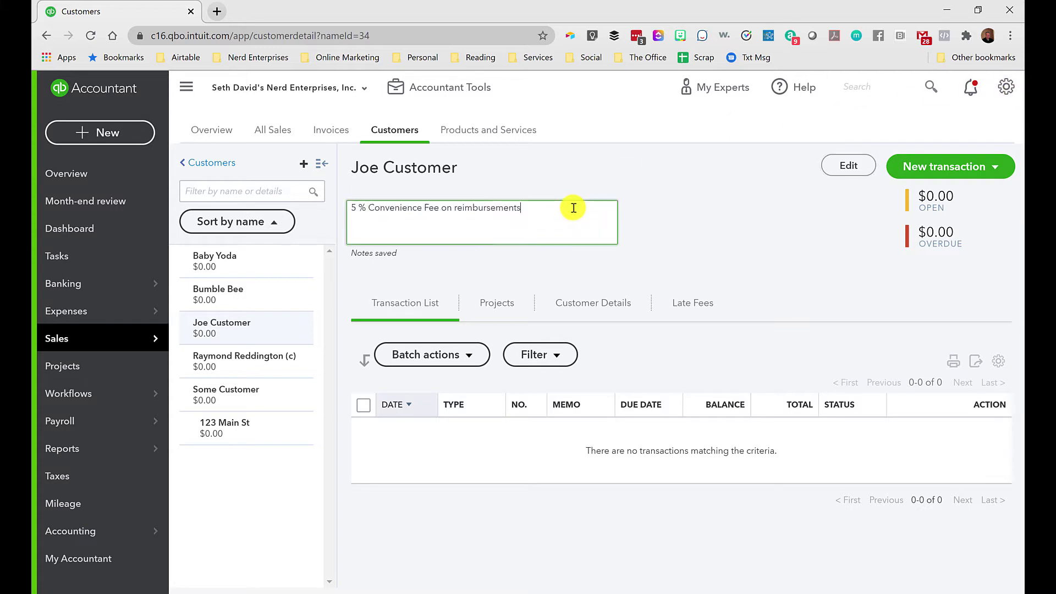
pyautogui.click(1007, 89)
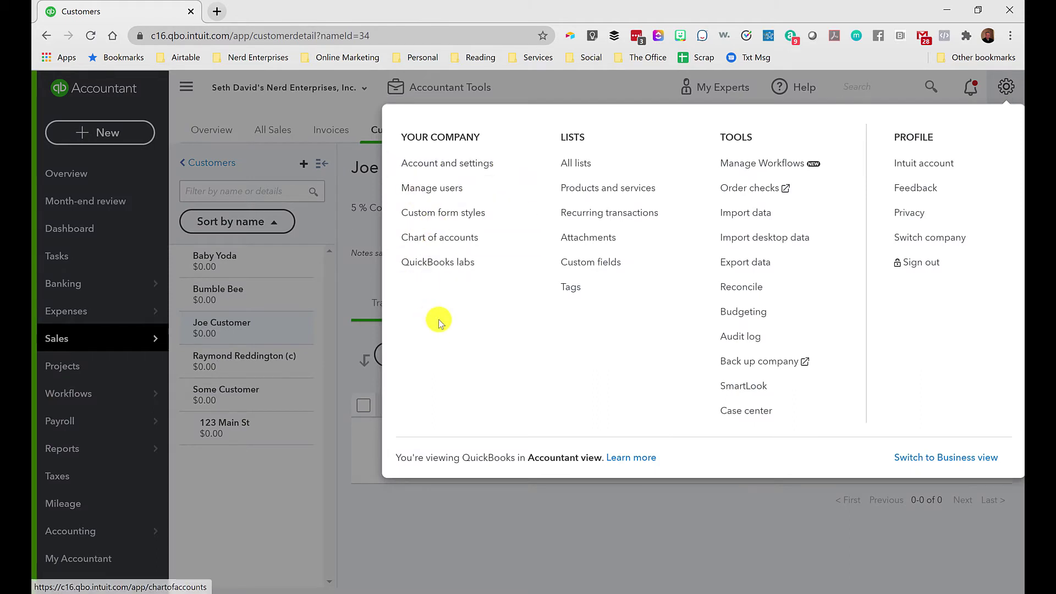
# Dismiss the gear menu, leaving the convenience-fee note unchanged.
pyautogui.click(389, 543)
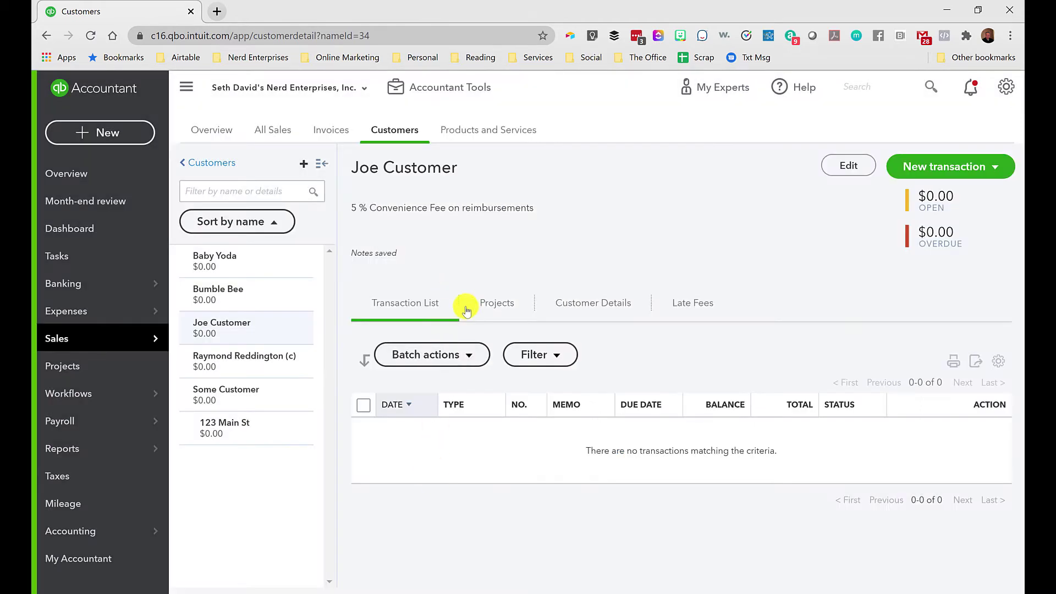
pyautogui.click(555, 208)
pyautogui.click(710, 194)
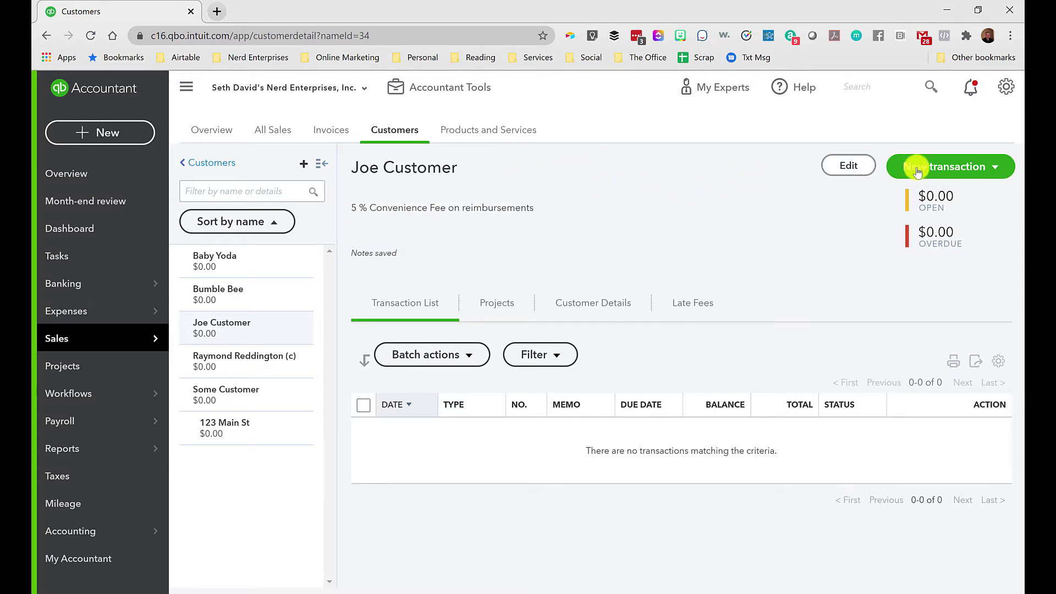
# Enter the customer's e-mail address in the customer details and save them.
pyautogui.click(846, 165)
pyautogui.click(633, 200)
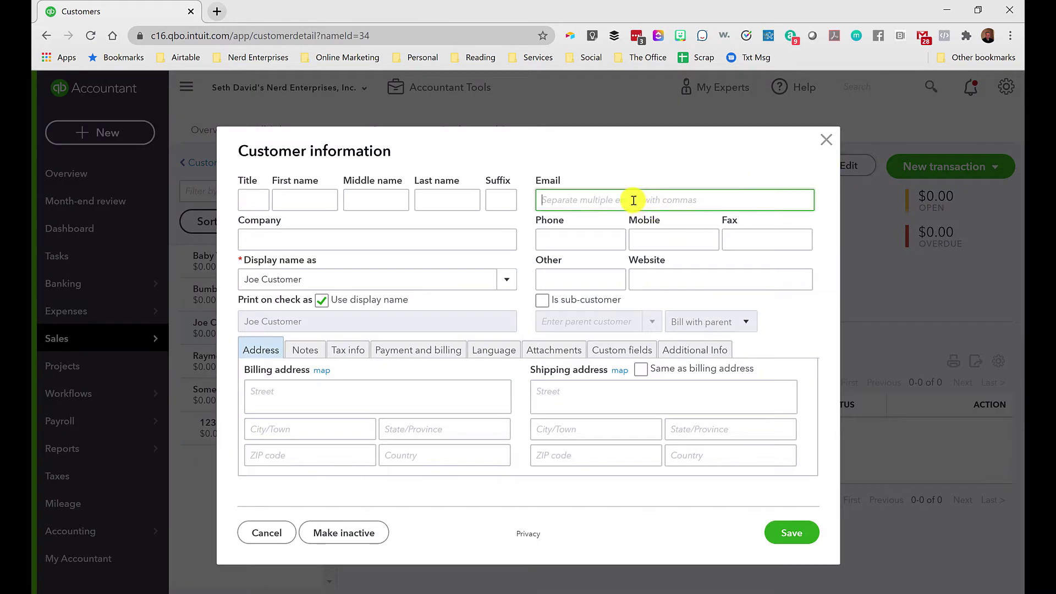
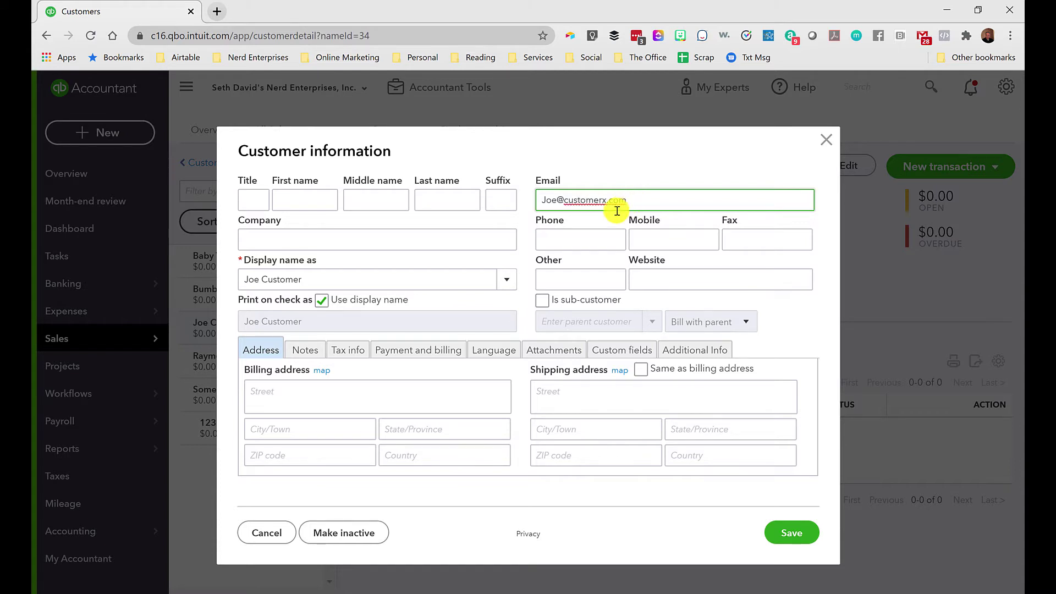
pyautogui.click(570, 237)
pyautogui.click(787, 531)
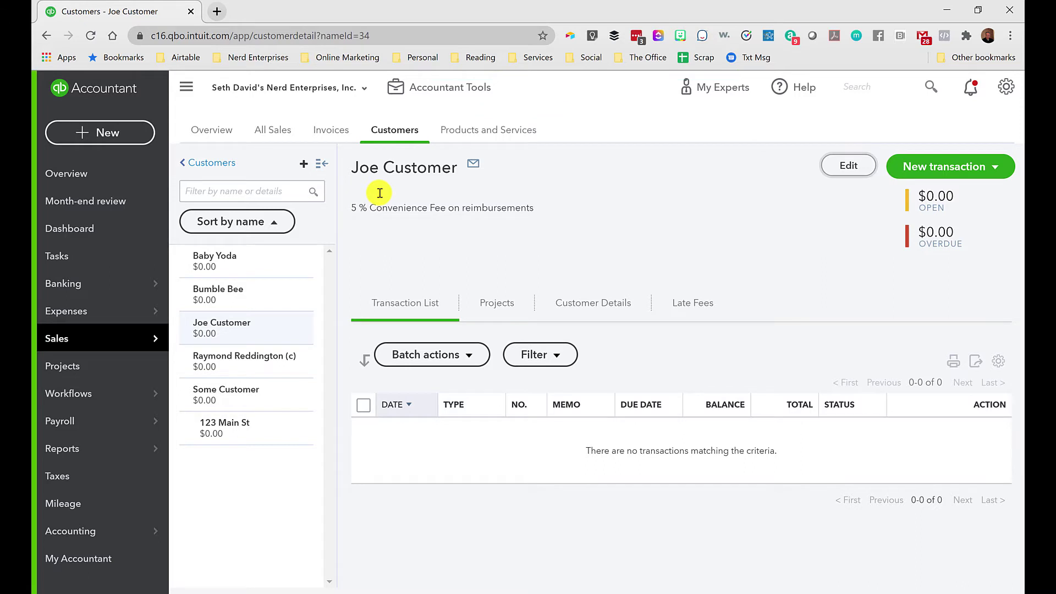
pyautogui.click(931, 166)
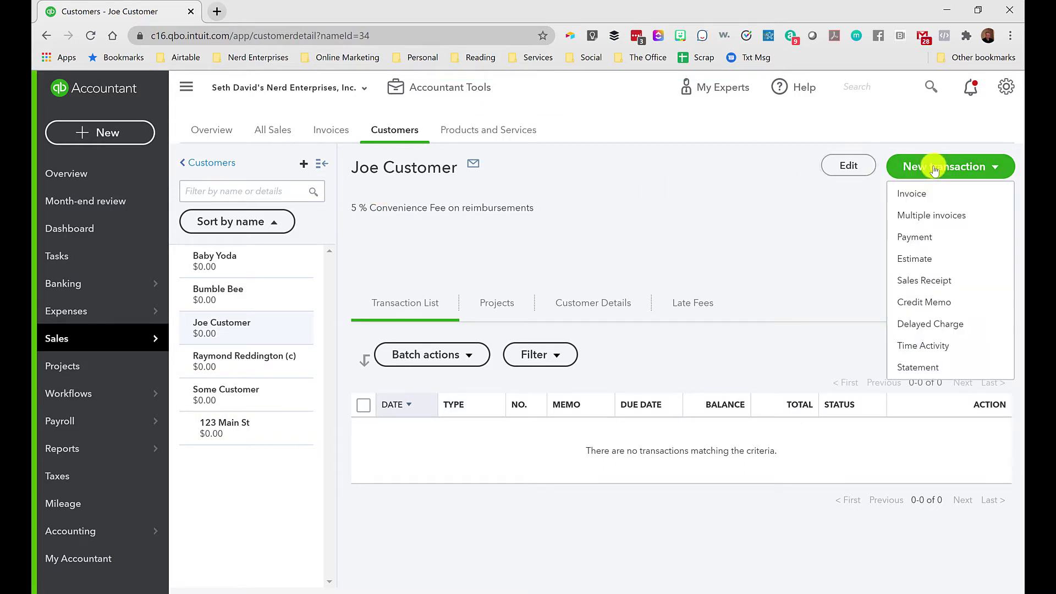
# Start a new invoice and add 'Personal Shopper' as a new product/service on line 1.
pyautogui.click(917, 198)
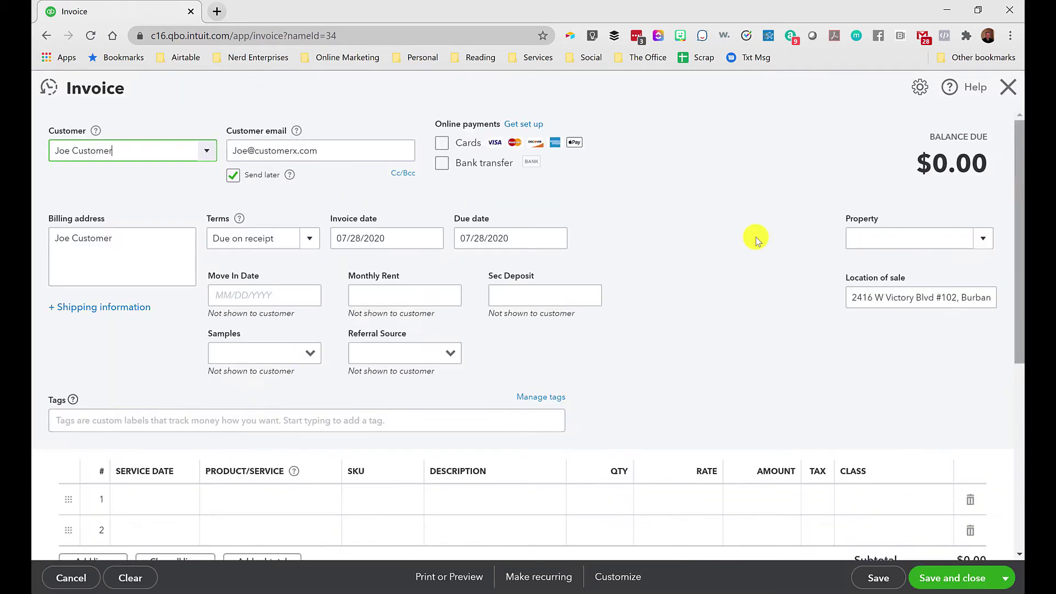
pyautogui.scroll(-4, 194, 444)
pyautogui.click(253, 292)
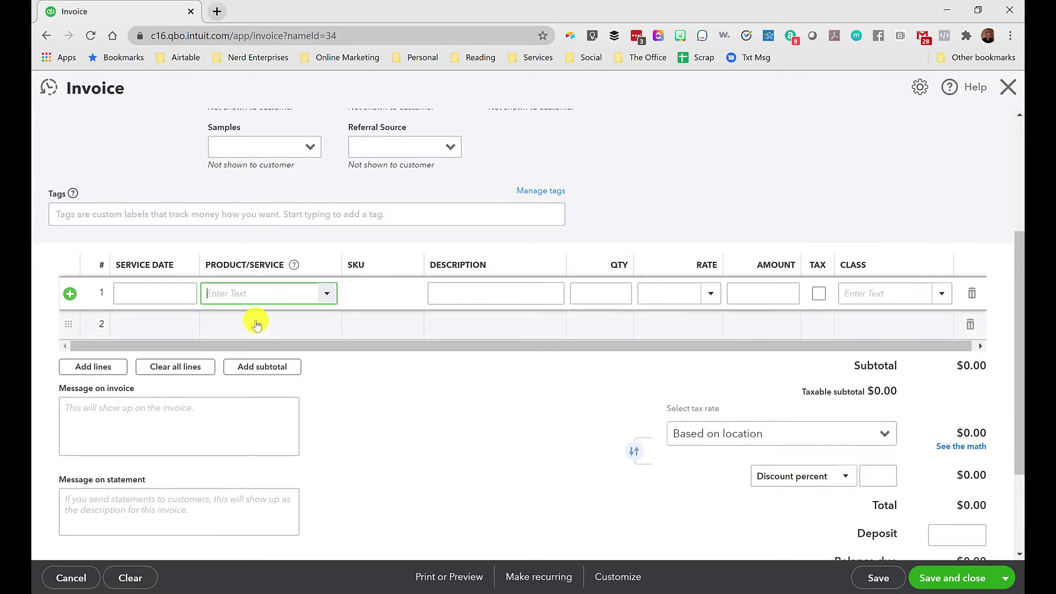
pyautogui.write('Personal Shopper')
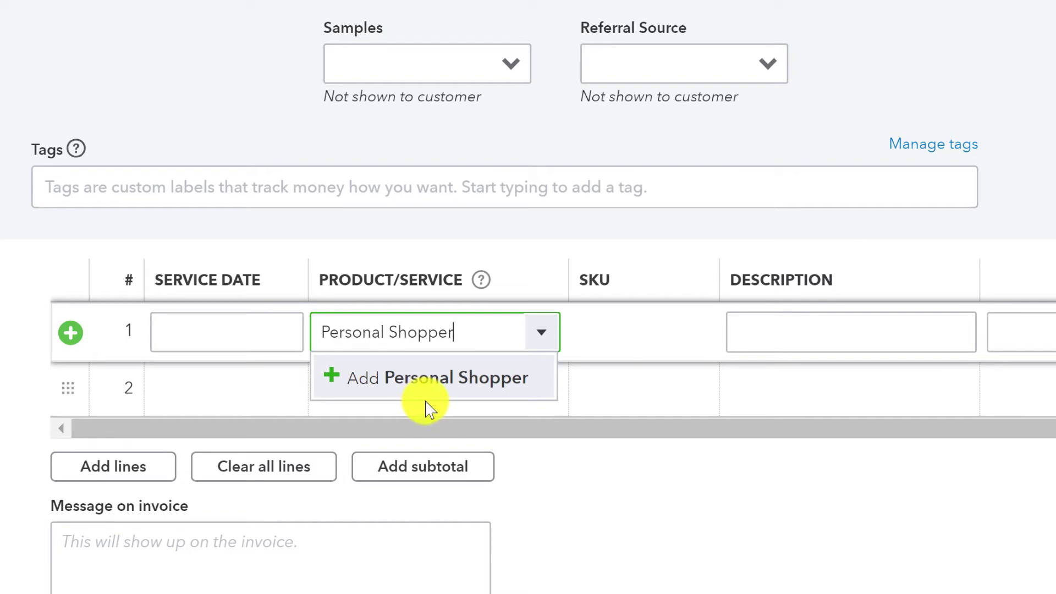
pyautogui.click(435, 392)
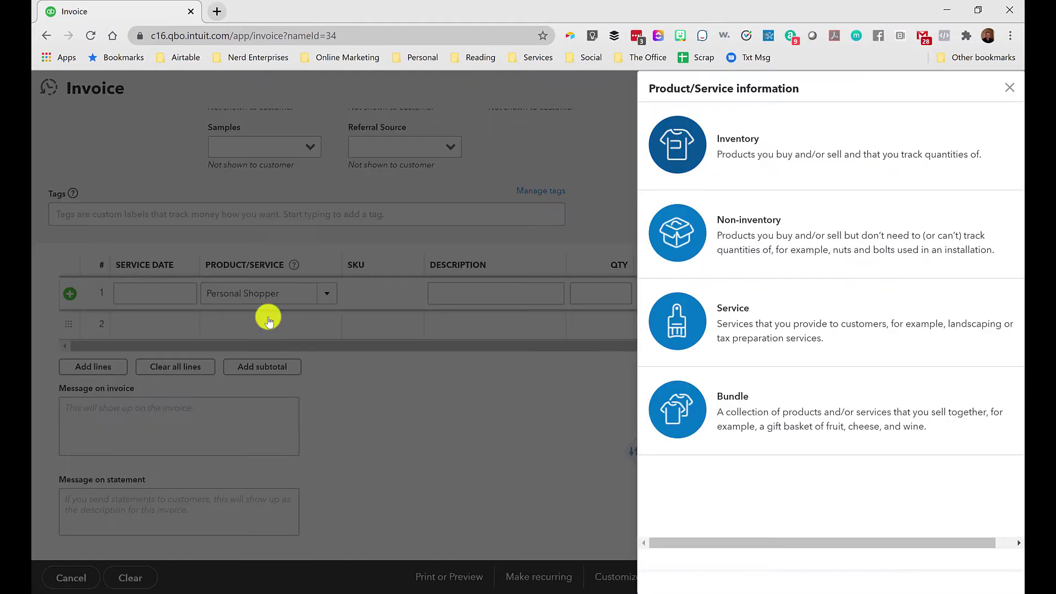
# Make Personal Shopper a service and create a new income account 'Personal Shopping Fees'.
pyautogui.click(736, 304)
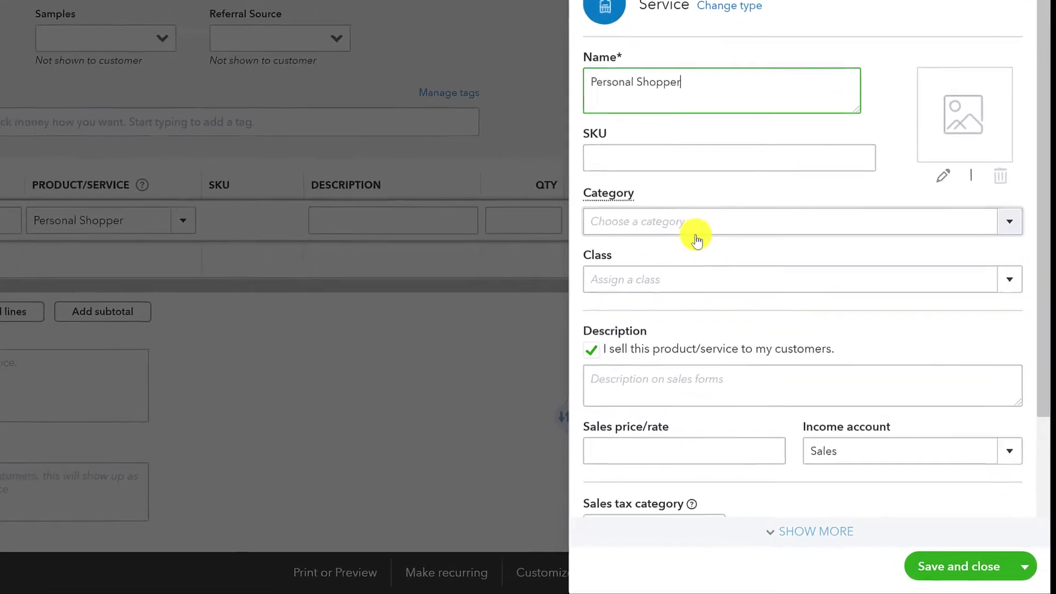
pyautogui.scroll(-3, 726, 220)
pyautogui.click(1007, 288)
pyautogui.write('Personal Shp')
pyautogui.press('BackSpace')
pyautogui.write('opping')
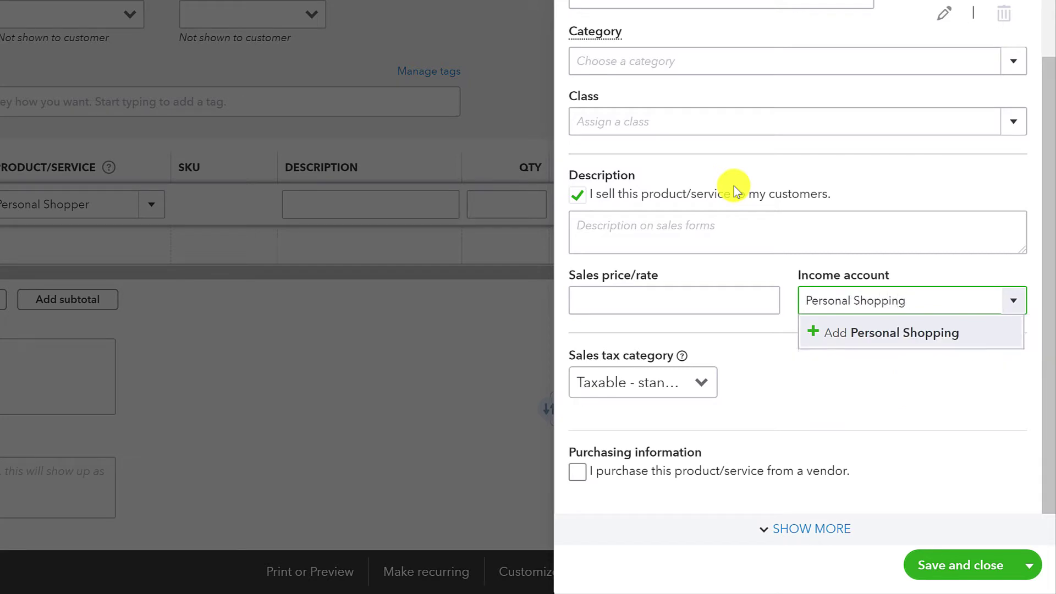
pyautogui.write(' Fees')
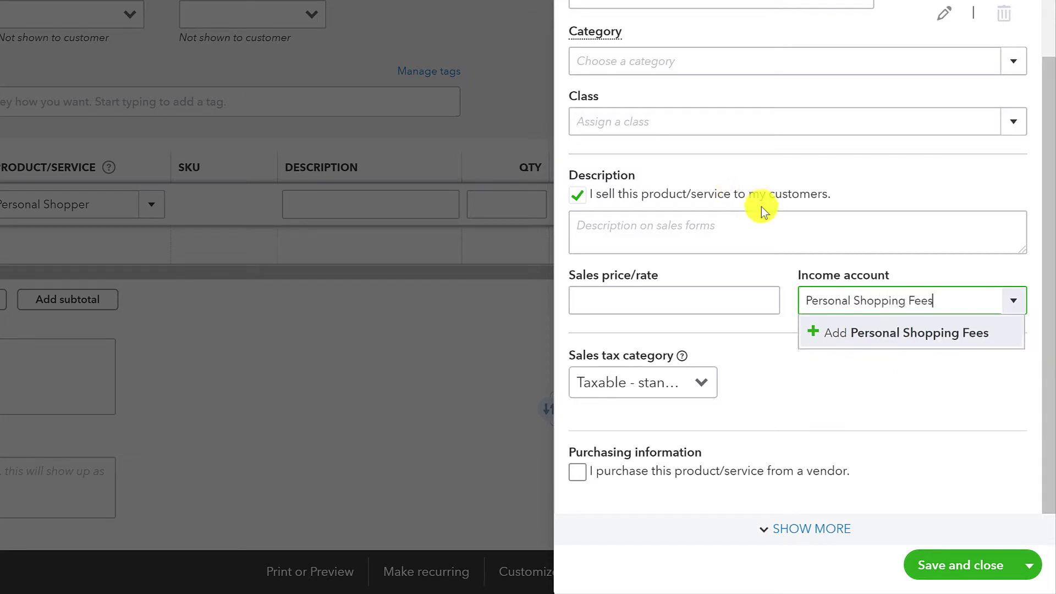
pyautogui.click(889, 333)
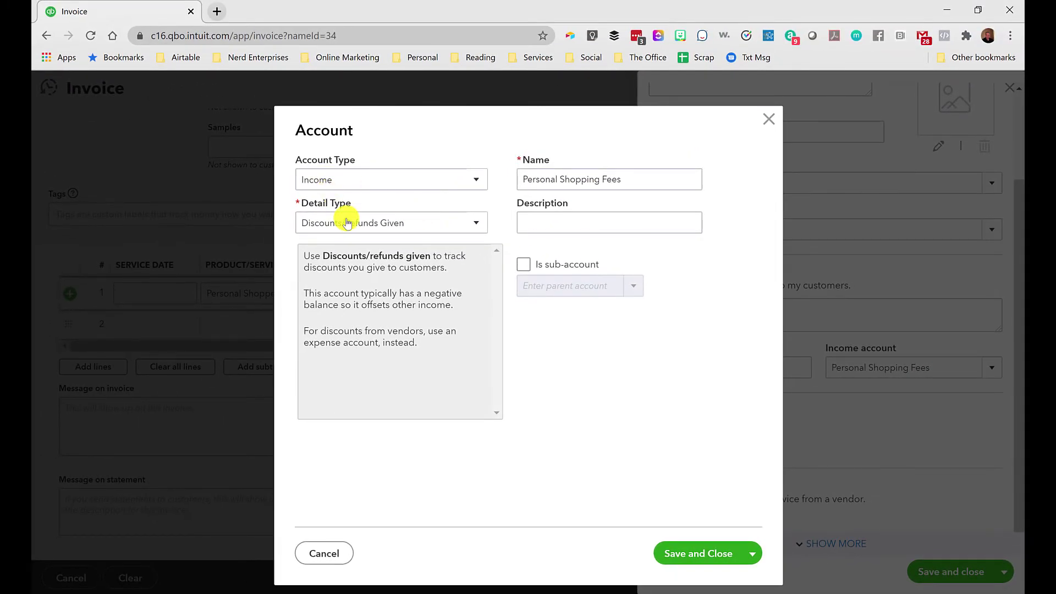
# Classify Personal Shopping Fees as Service/Fee Income, save it, and set sales tax to Nontaxable.
pyautogui.click(342, 220)
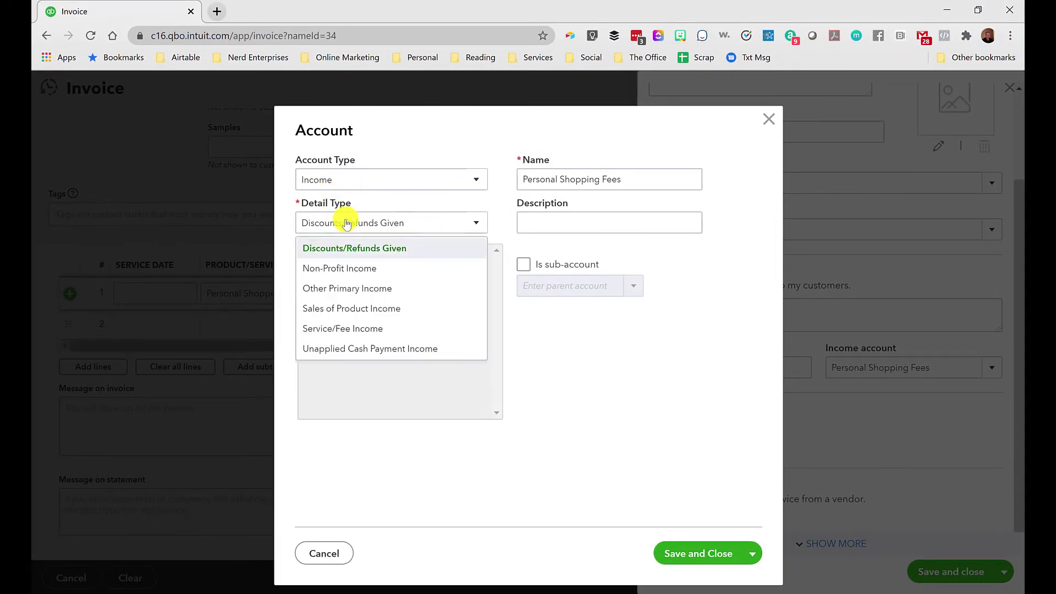
pyautogui.click(348, 328)
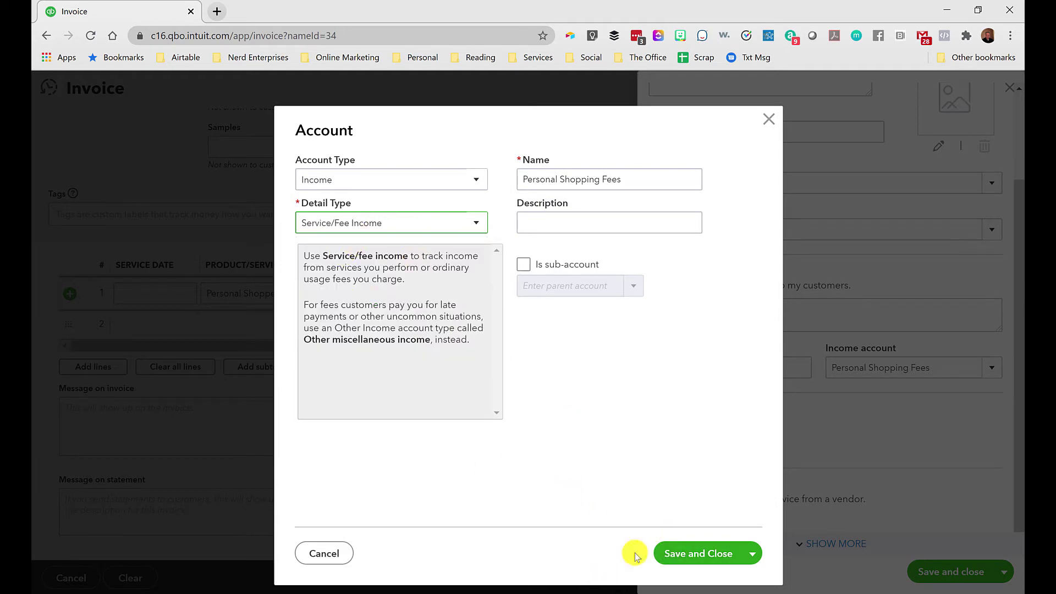
pyautogui.click(707, 552)
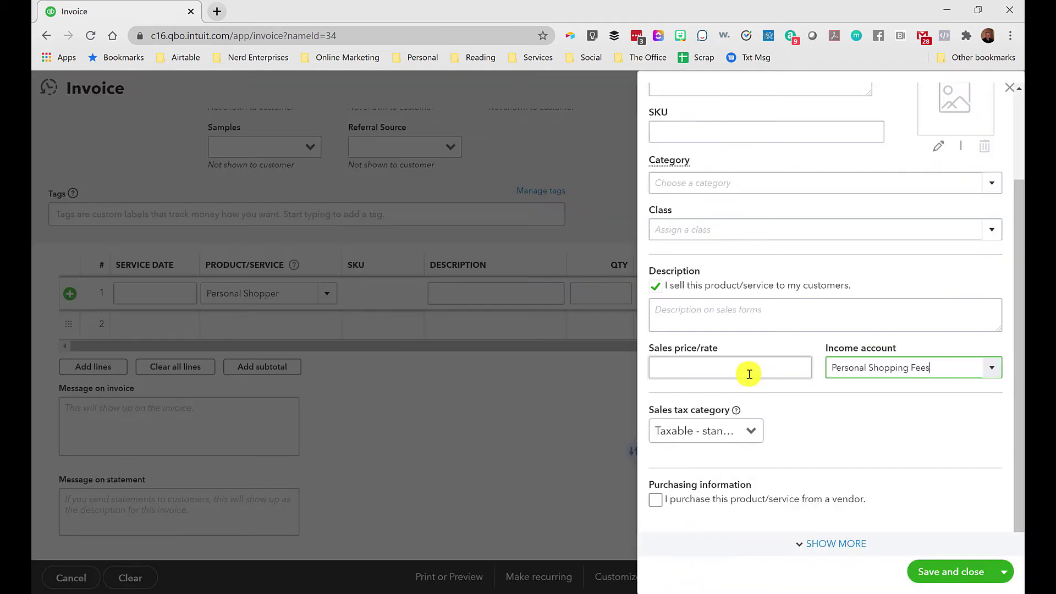
pyautogui.click(759, 430)
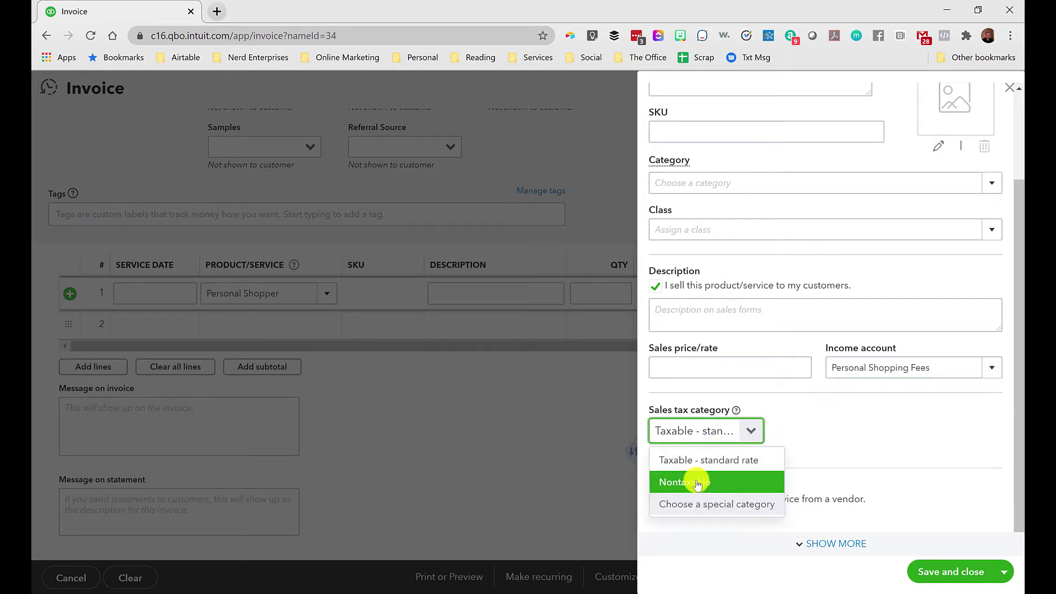
pyautogui.click(697, 484)
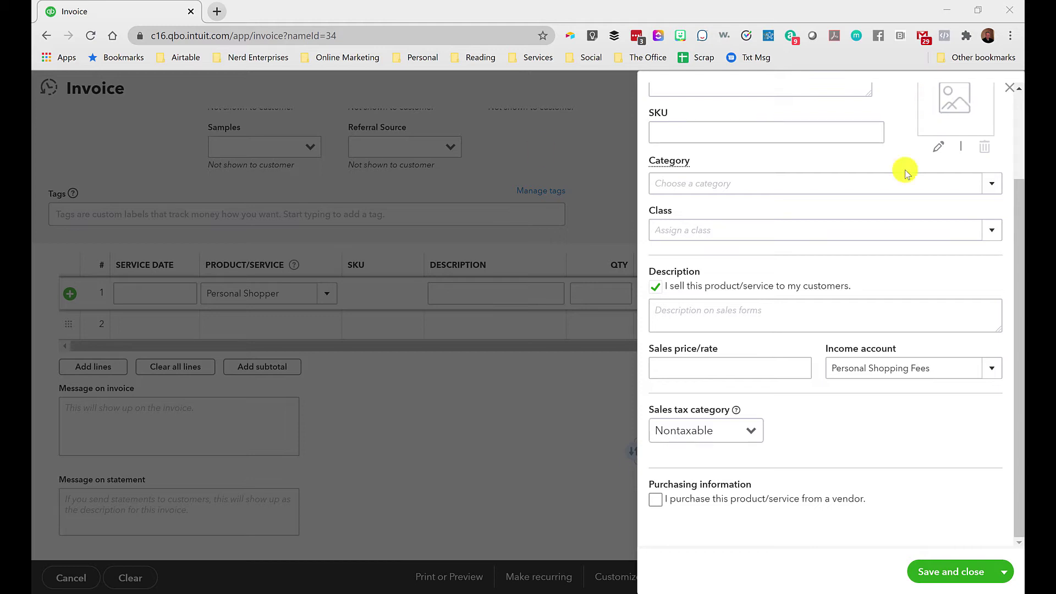
# Keep the name Personal Shopper and save the service, filling invoice line 1 at quantity 1.
pyautogui.click(856, 369)
pyautogui.click(899, 363)
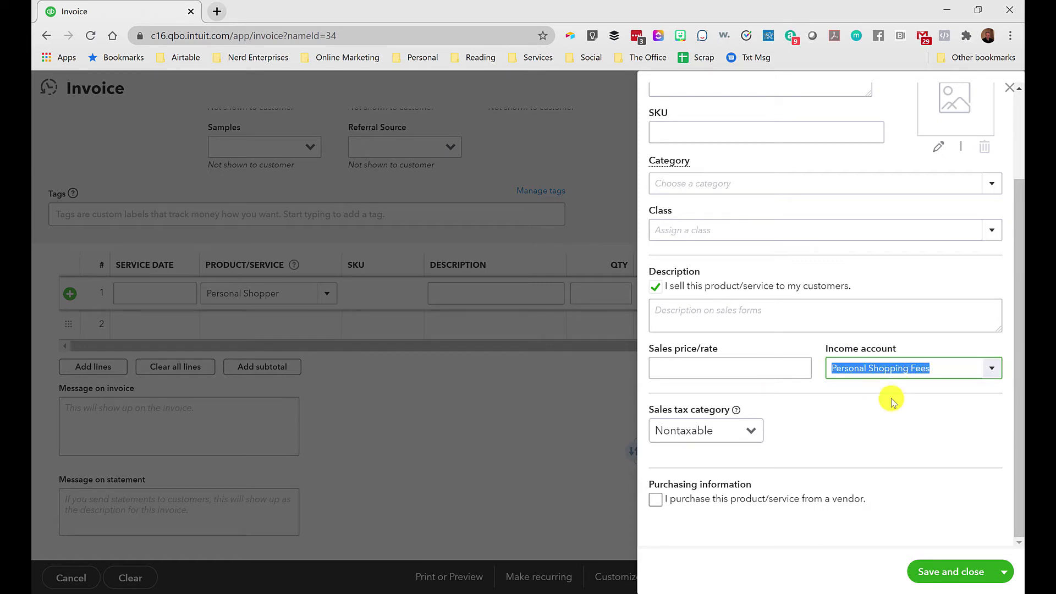
pyautogui.scroll(2, 801, 295)
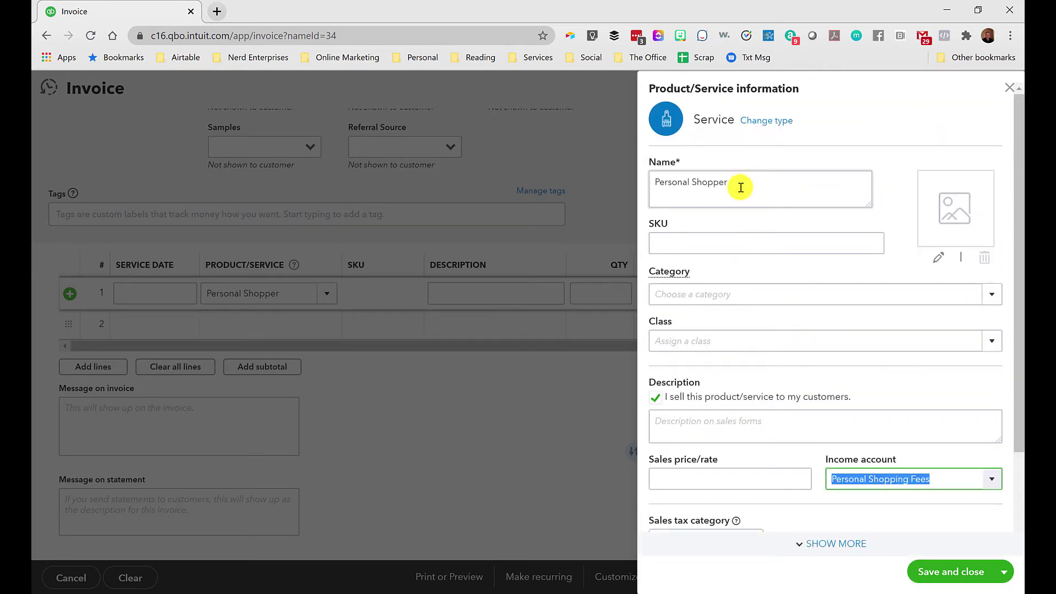
pyautogui.tripleClick(741, 185)
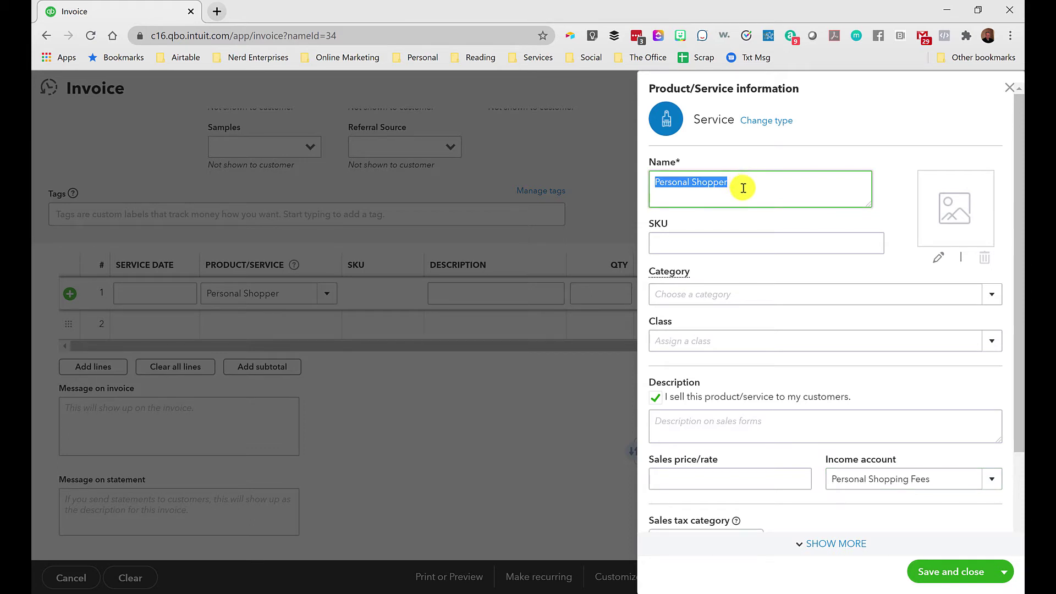
pyautogui.scroll(-2, 741, 189)
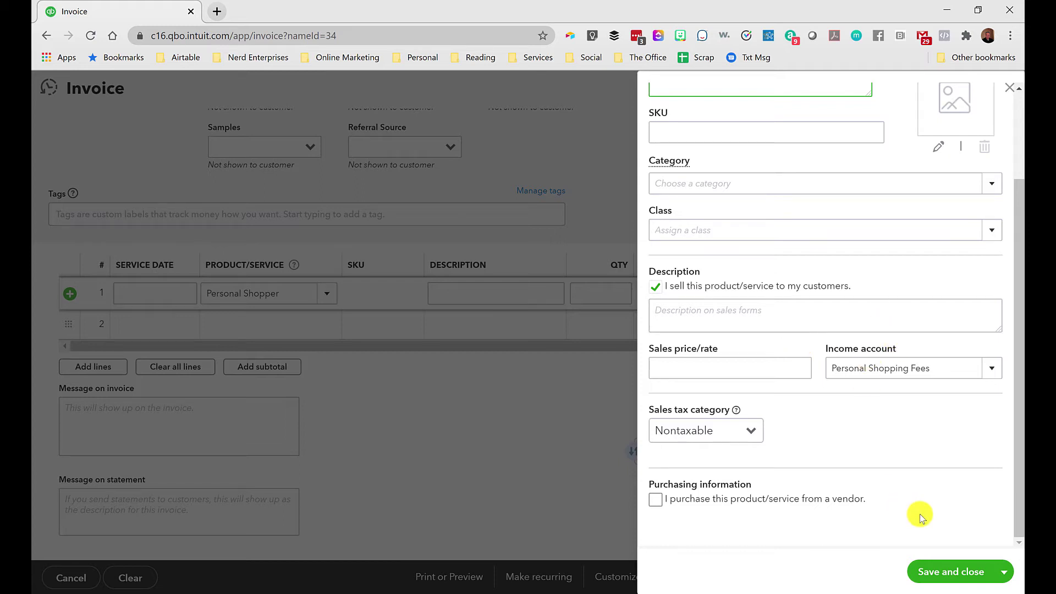
pyautogui.click(940, 575)
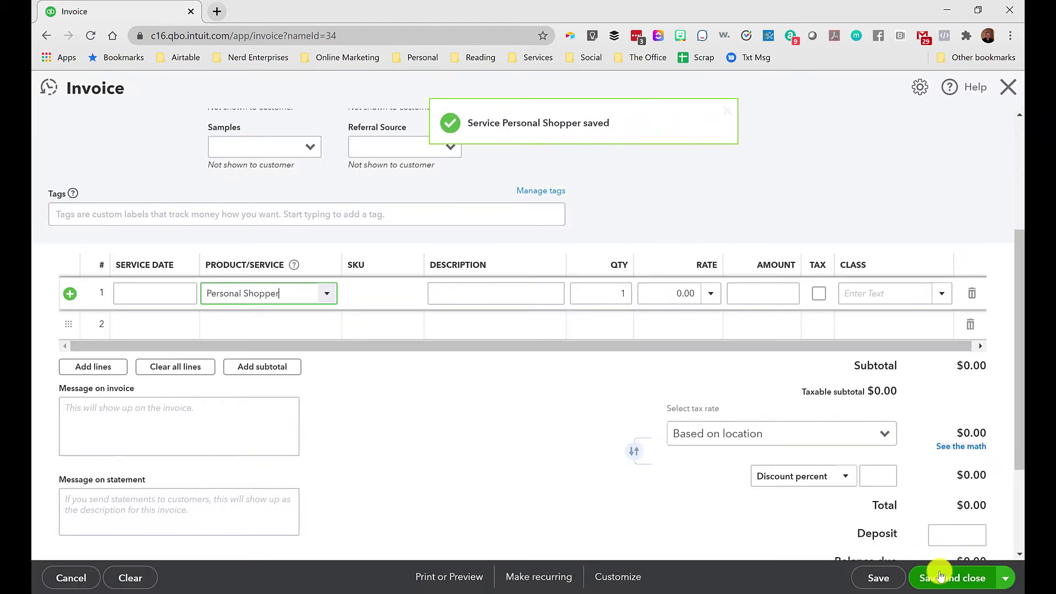
# Set line 1's rate to 150 and description to 'Monthly Fee for weekly Supermarket Pickups'.
pyautogui.click(684, 291)
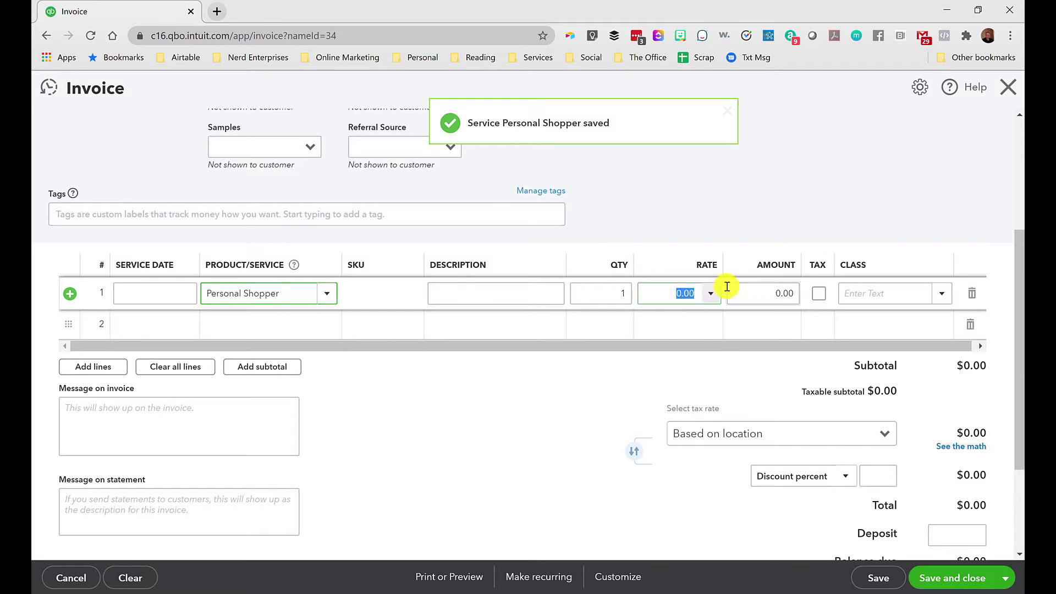
pyautogui.write('150')
pyautogui.press('Tab')
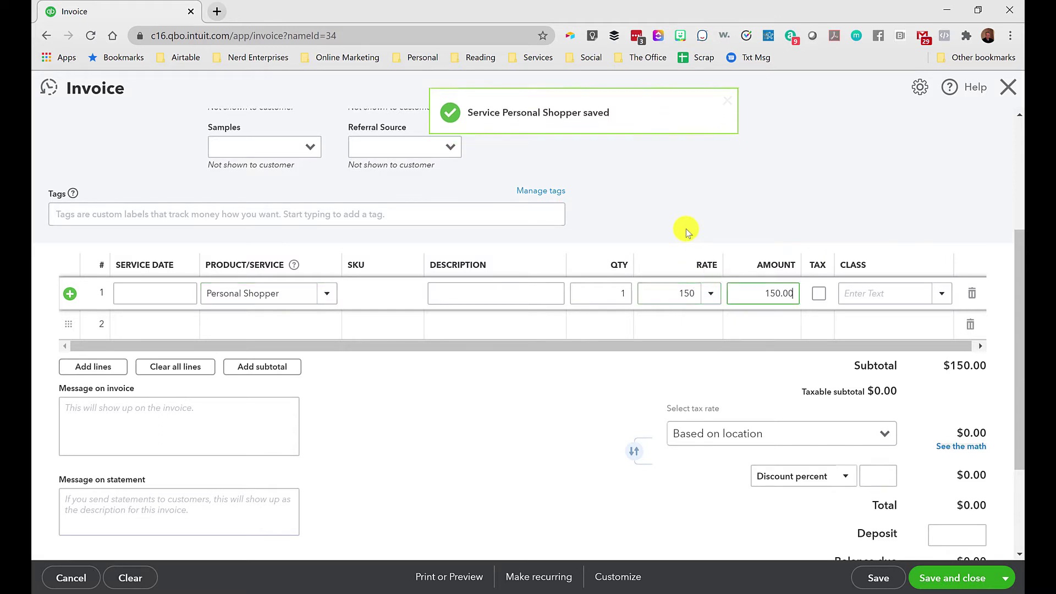
pyautogui.click(509, 292)
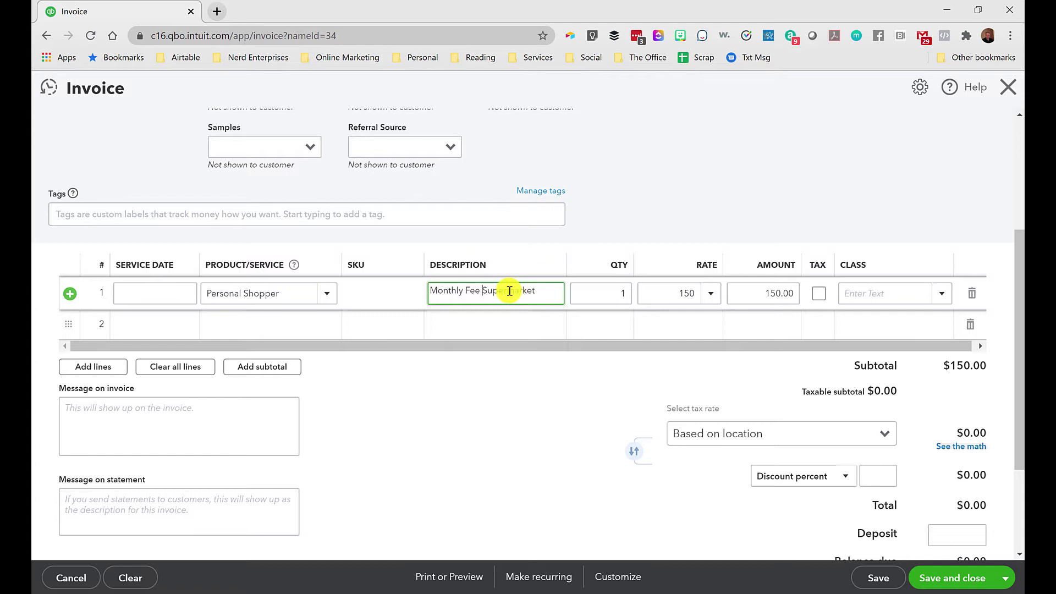
pyautogui.write('eekly')
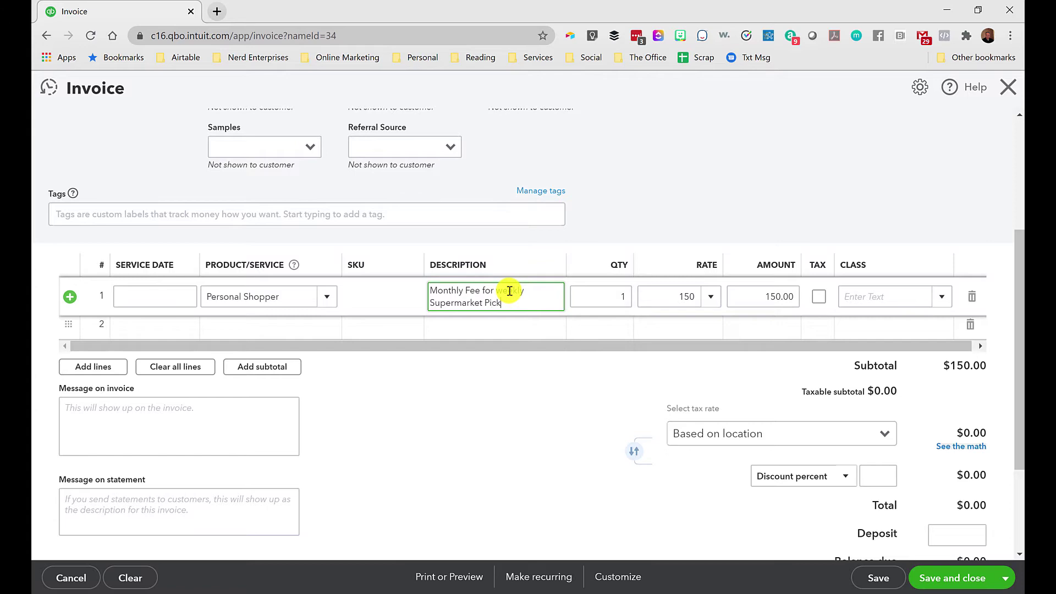
pyautogui.press('Tab')
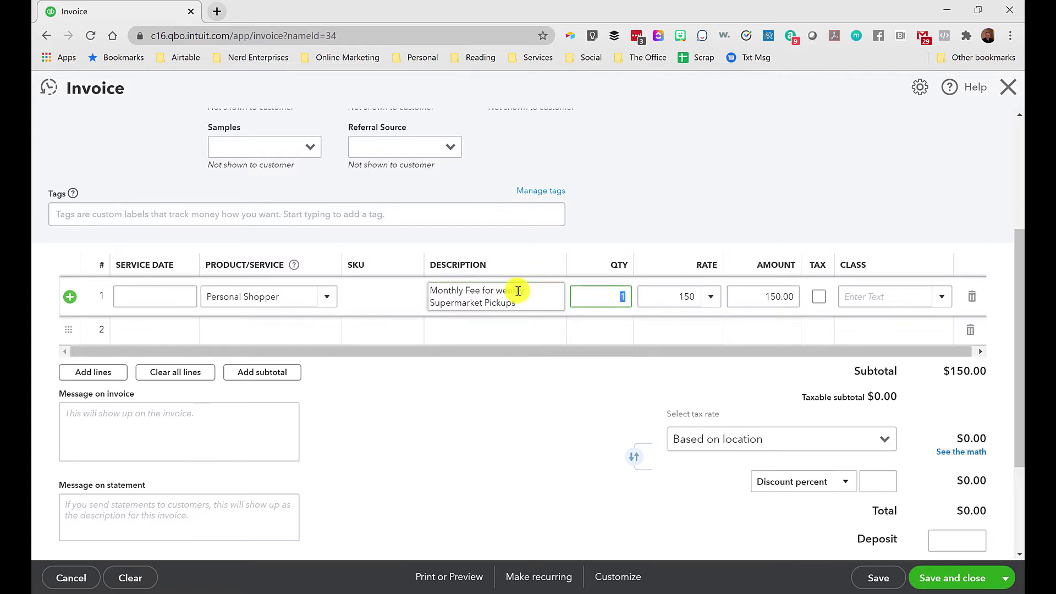
pyautogui.press('Tab')
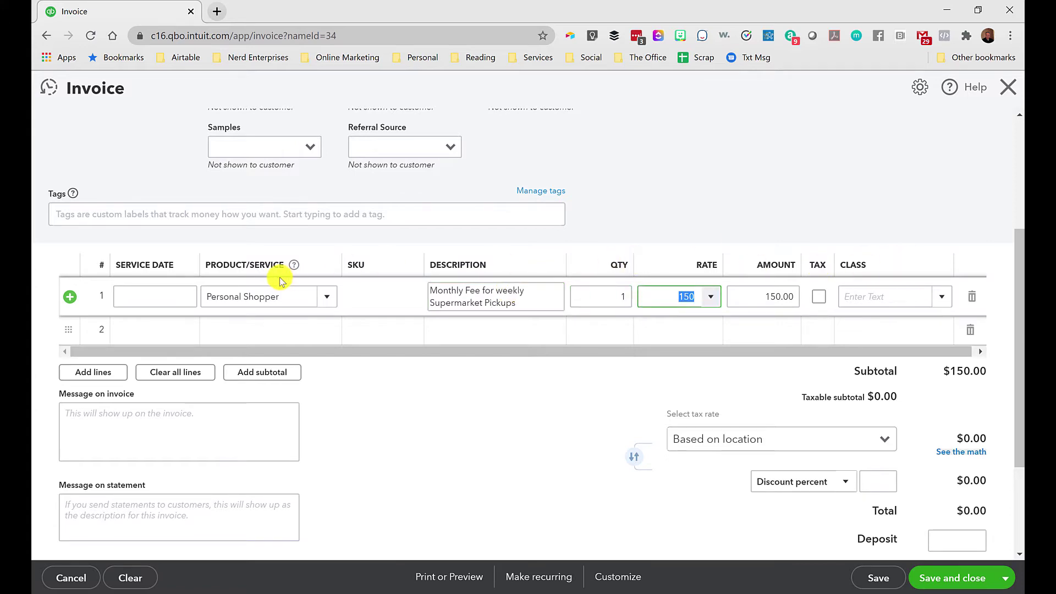
# Select and restore the customer name and Location of sale address, leaving both unchanged.
pyautogui.scroll(4, 308, 286)
pyautogui.moveTo(117, 151); pyautogui.dragTo(54, 152)
pyautogui.click(117, 152)
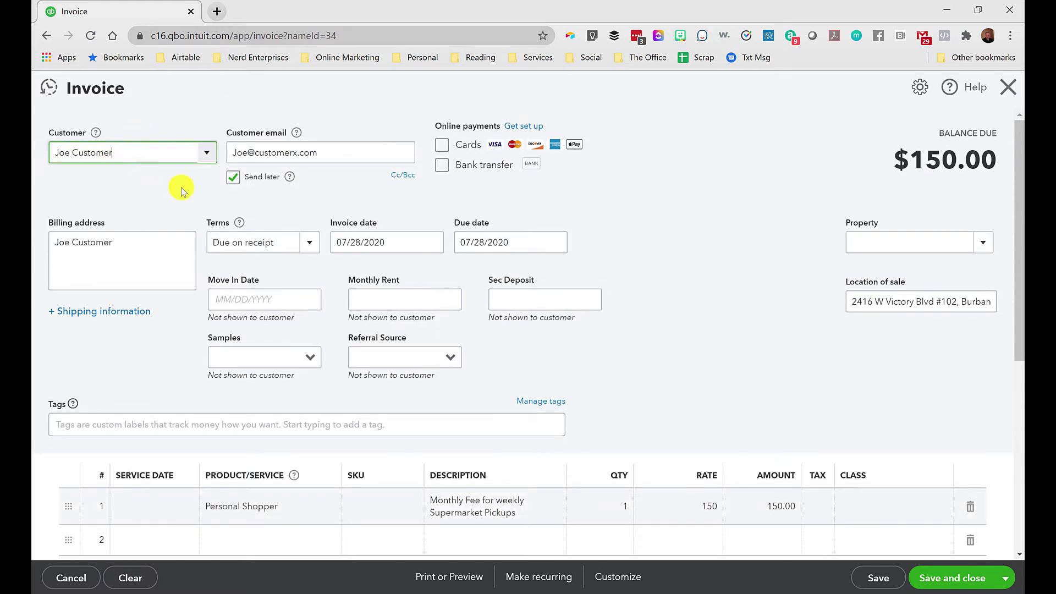
pyautogui.scroll(-5, 220, 189)
pyautogui.scroll(5, 511, 277)
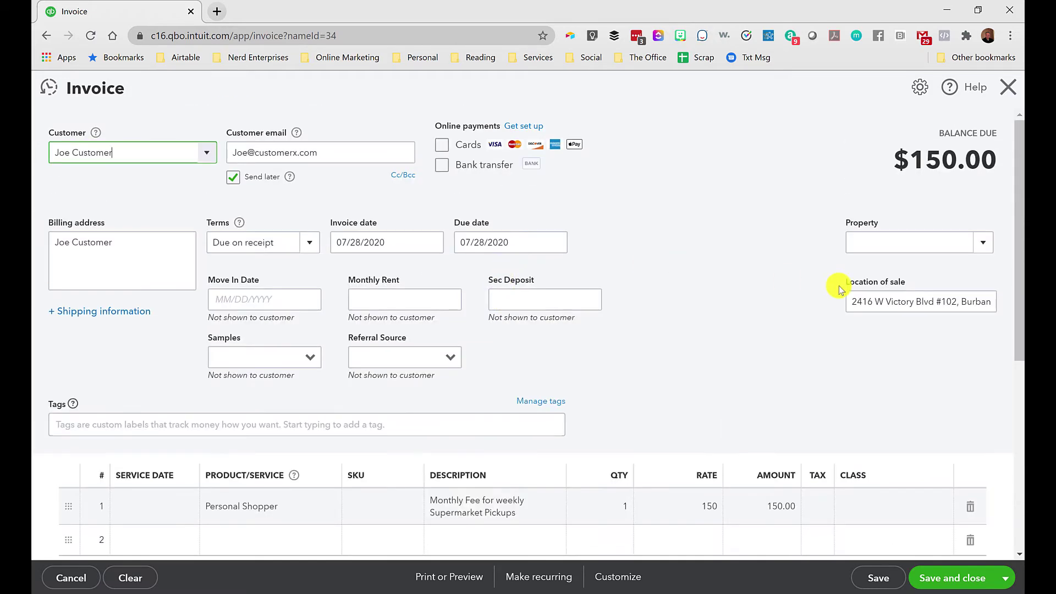
pyautogui.click(968, 300)
pyautogui.hotkey('ctrl', 'a')
pyautogui.hotkey('ctrl', 'c')
pyautogui.press('BackSpace')
pyautogui.hotkey('ctrl', 'v')
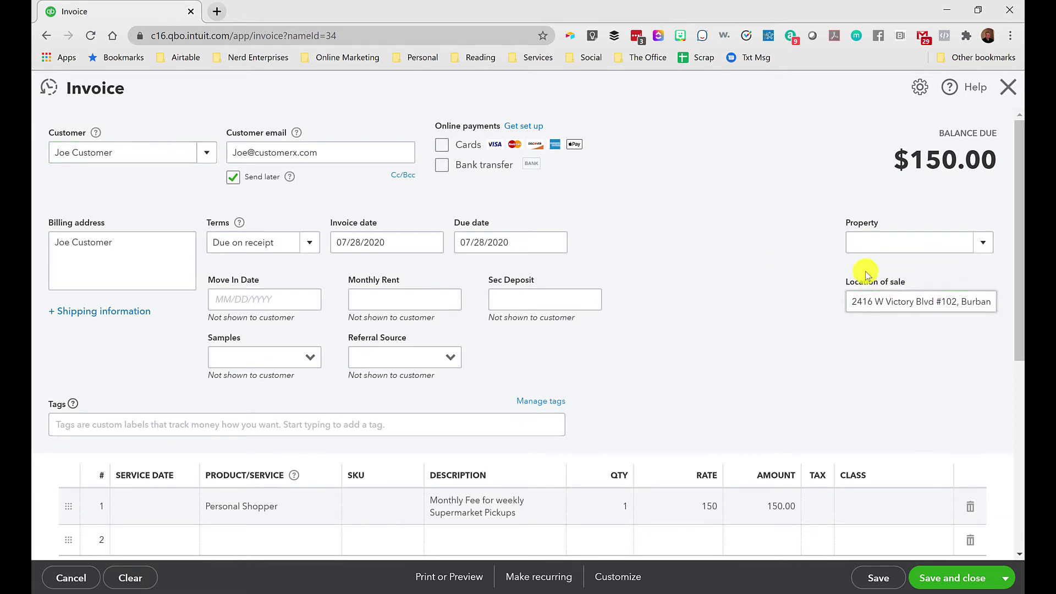
pyautogui.scroll(-2, 800, 305)
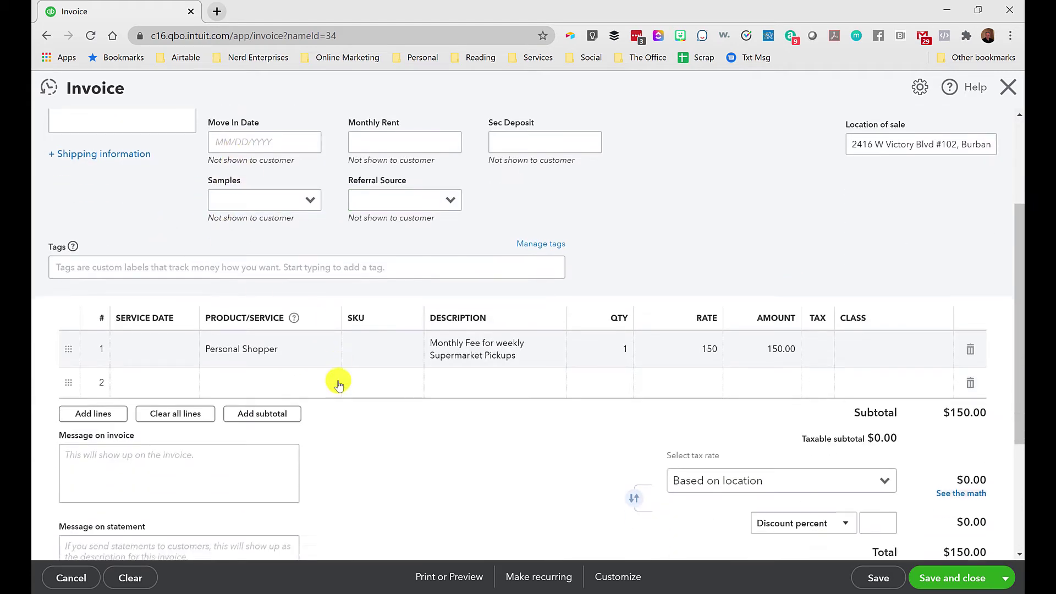
pyautogui.scroll(-2, 337, 382)
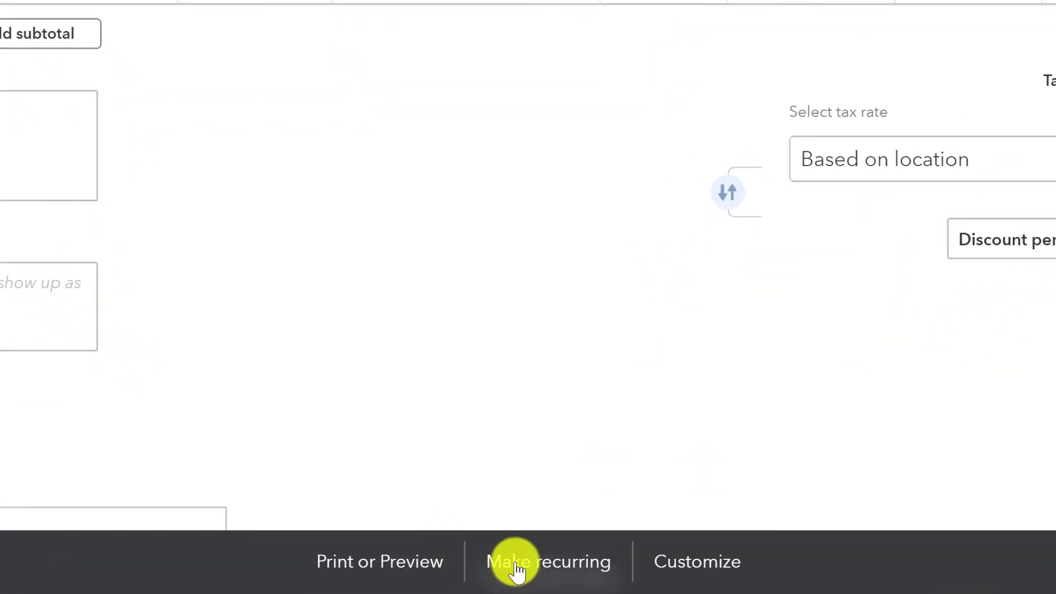
# Make the invoice a Scheduled recurring template created 5 days in advance.
pyautogui.click(517, 567)
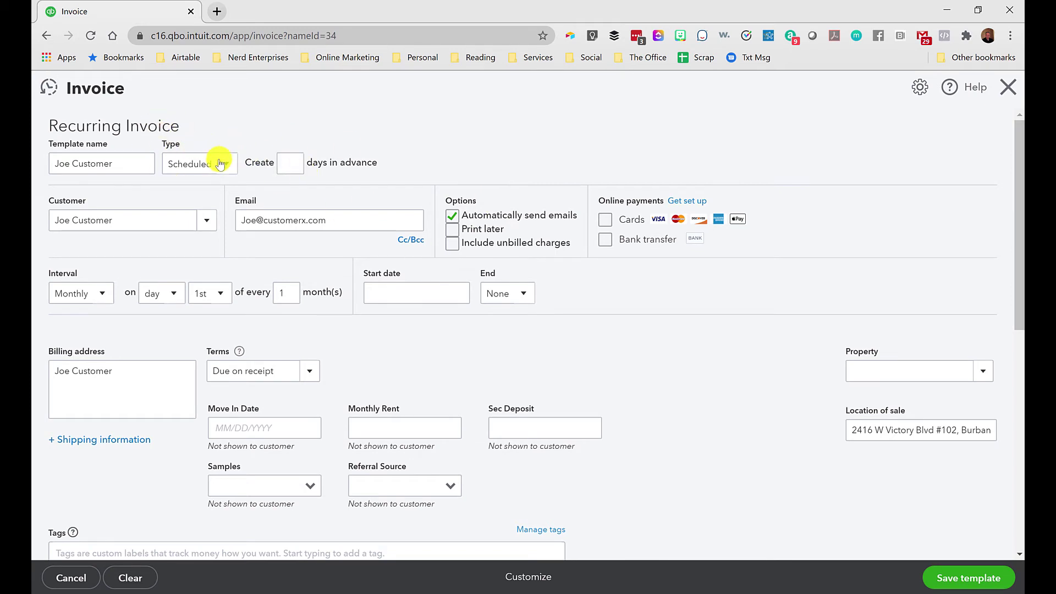
pyautogui.click(219, 166)
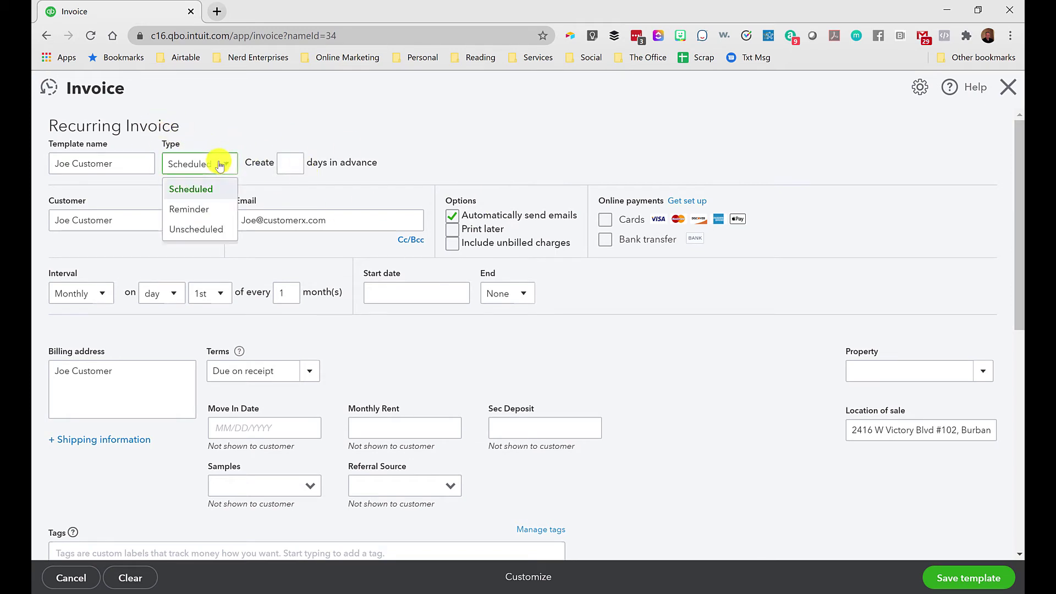
pyautogui.click(199, 190)
pyautogui.click(283, 163)
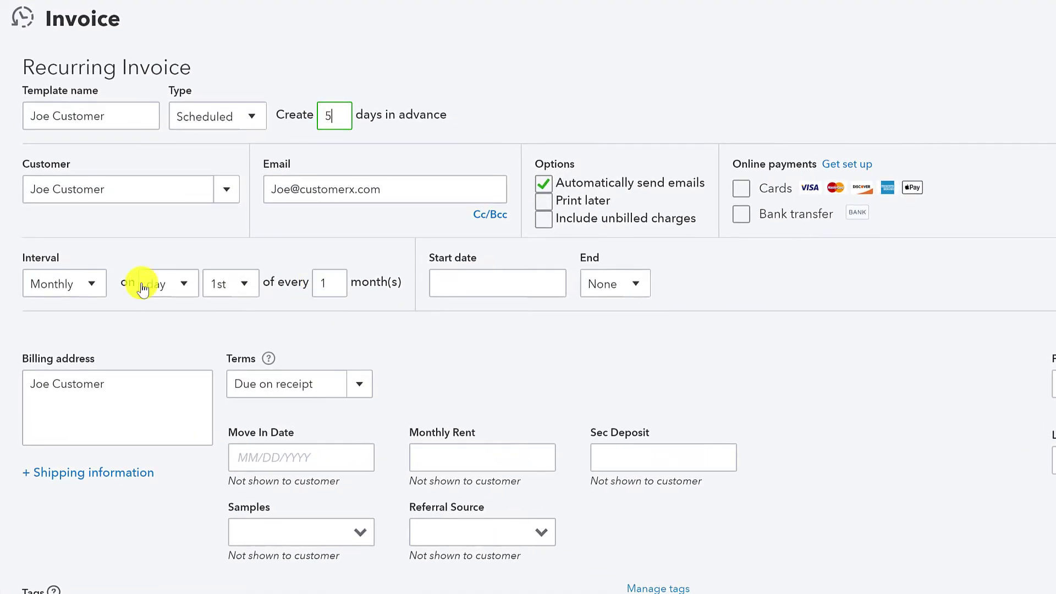
# Set the recurring template's start date to 09/01/2020.
pyautogui.click(449, 285)
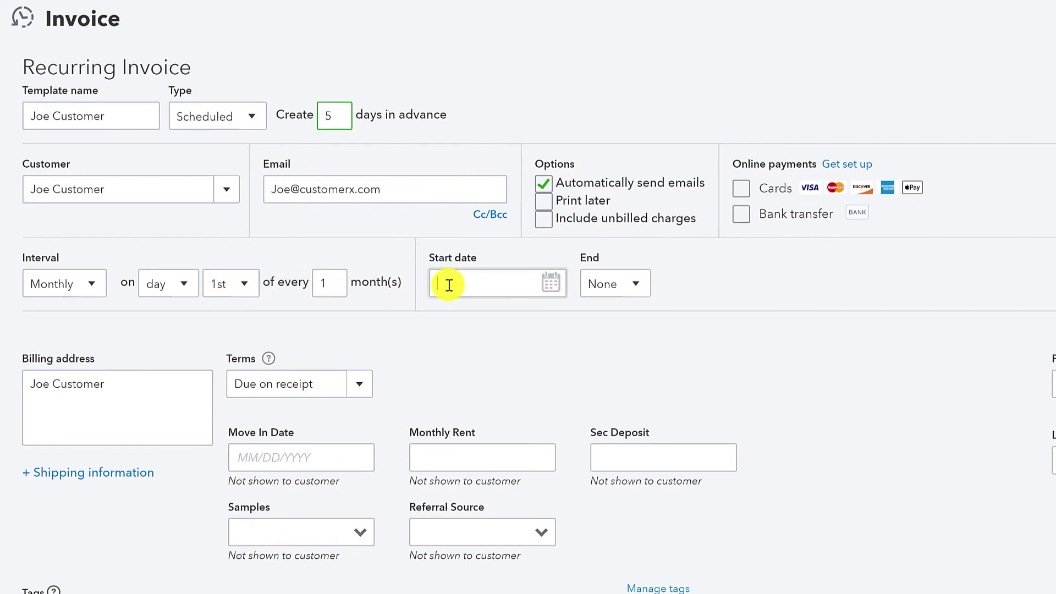
pyautogui.click(552, 288)
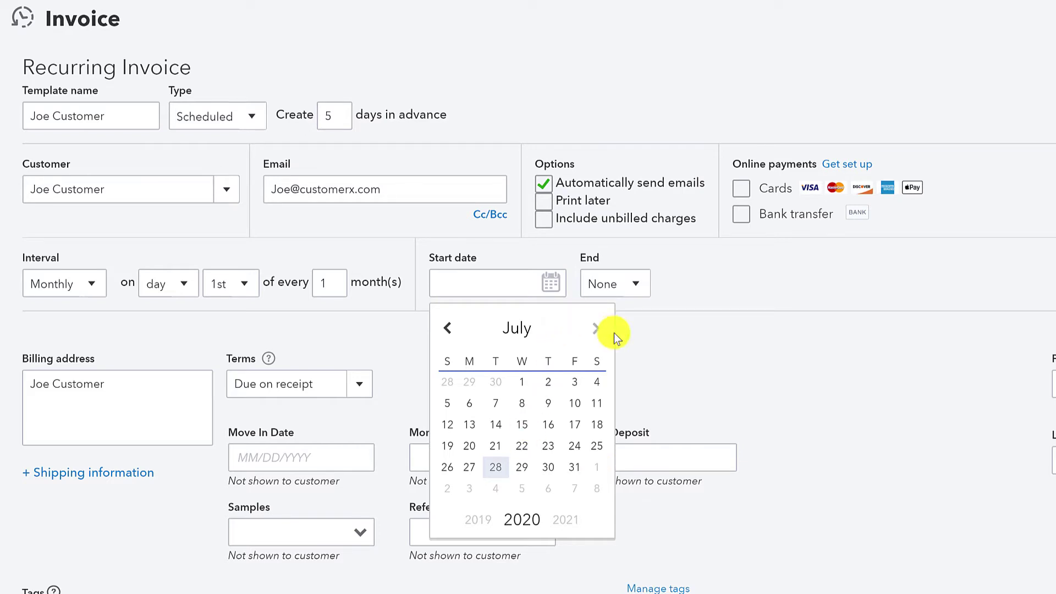
pyautogui.click(598, 330)
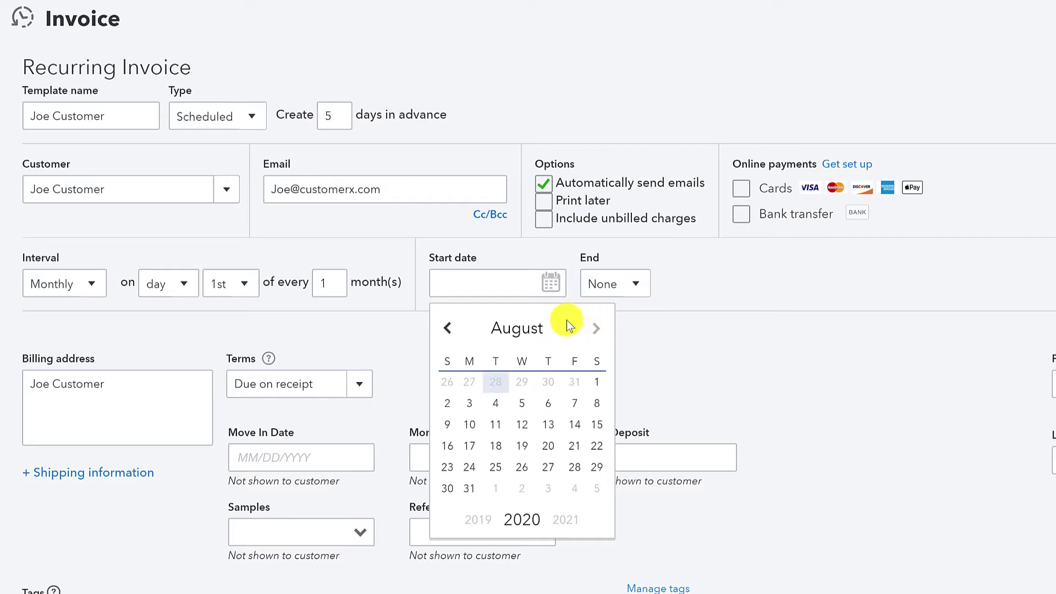
pyautogui.click(598, 330)
pyautogui.click(495, 383)
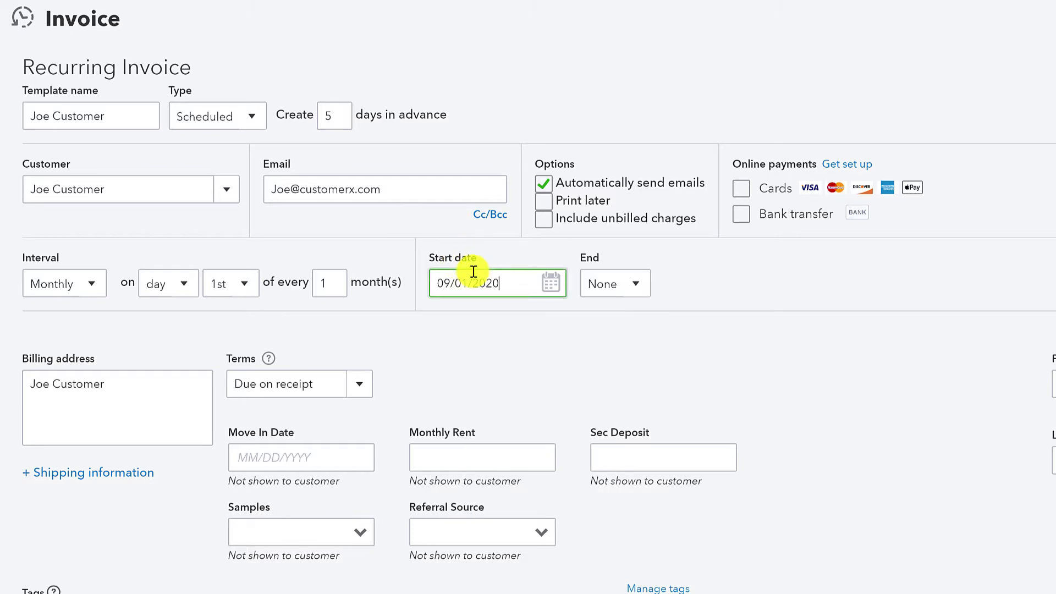
pyautogui.click(843, 296)
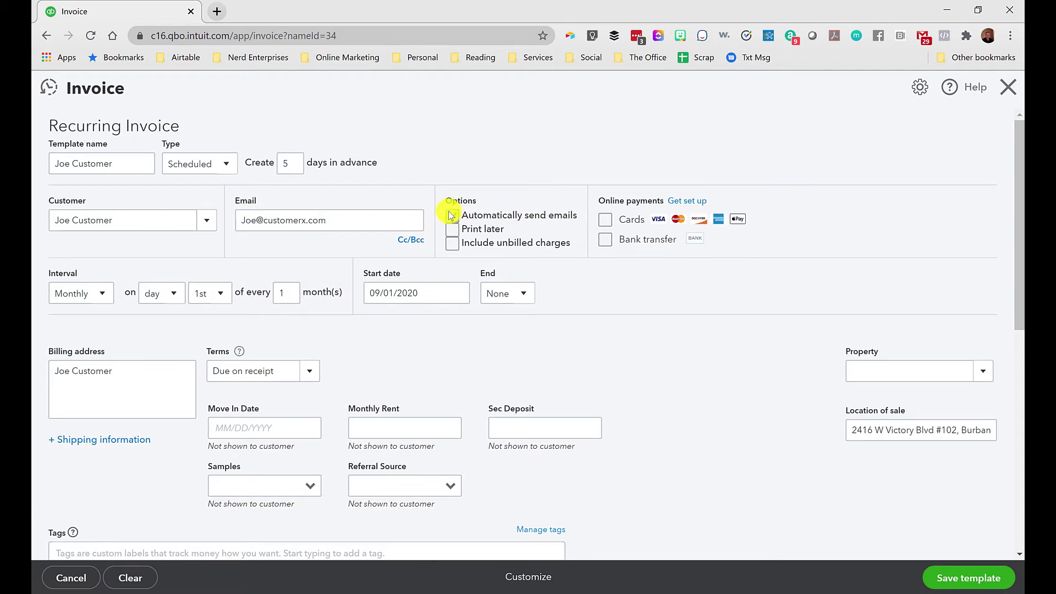
# Save the recurring invoice template, confirming despite the missing Class fields.
pyautogui.scroll(-3, 476, 282)
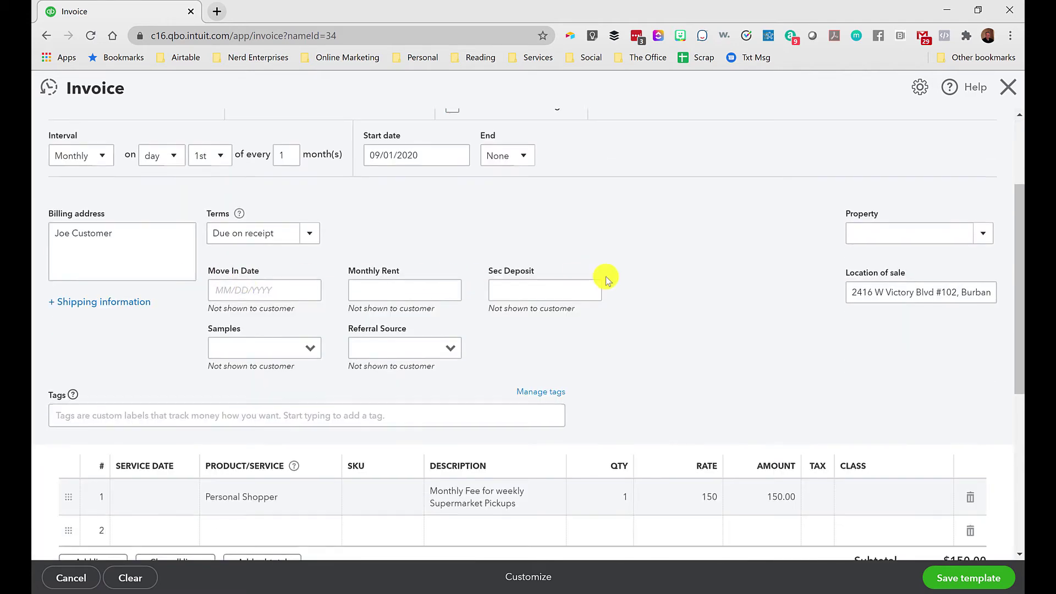
pyautogui.scroll(-5, 606, 278)
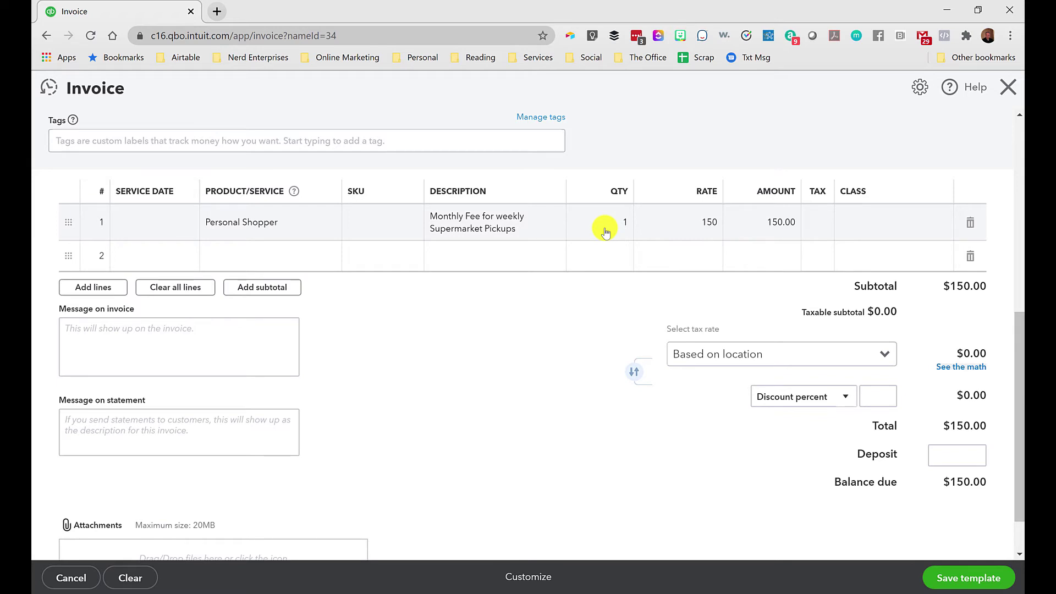
pyautogui.click(942, 568)
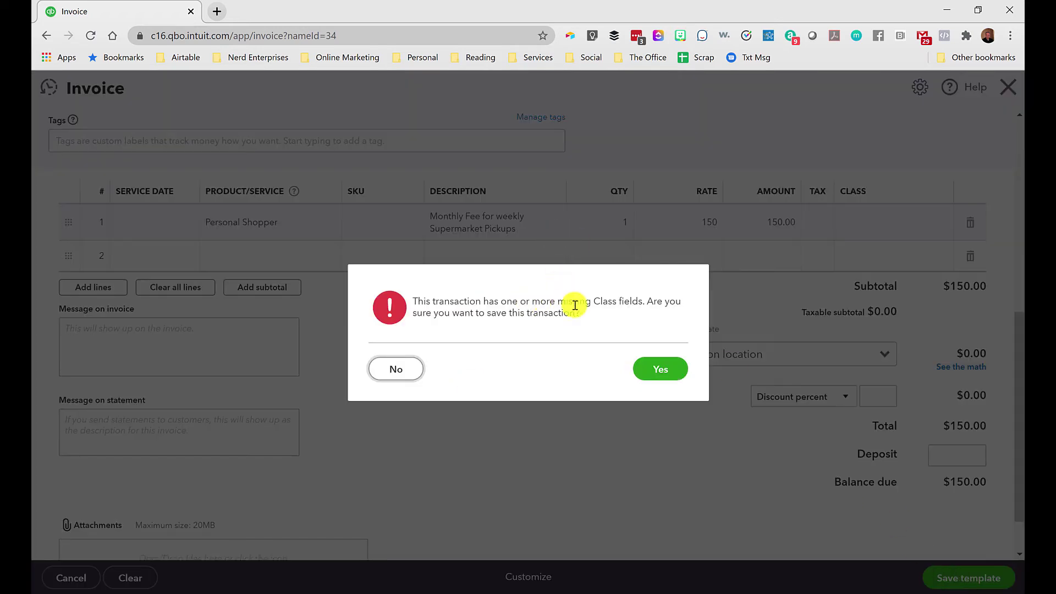
pyautogui.click(662, 369)
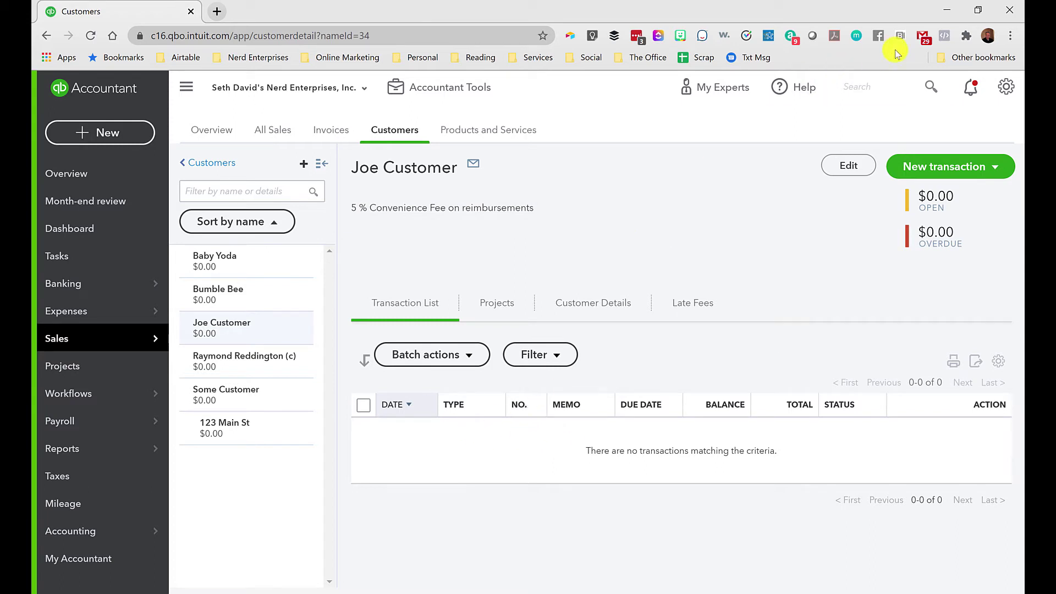
# Open the Recurring Transactions list from the gear menu to see the customer's monthly $150.00 invoice.
pyautogui.click(1003, 93)
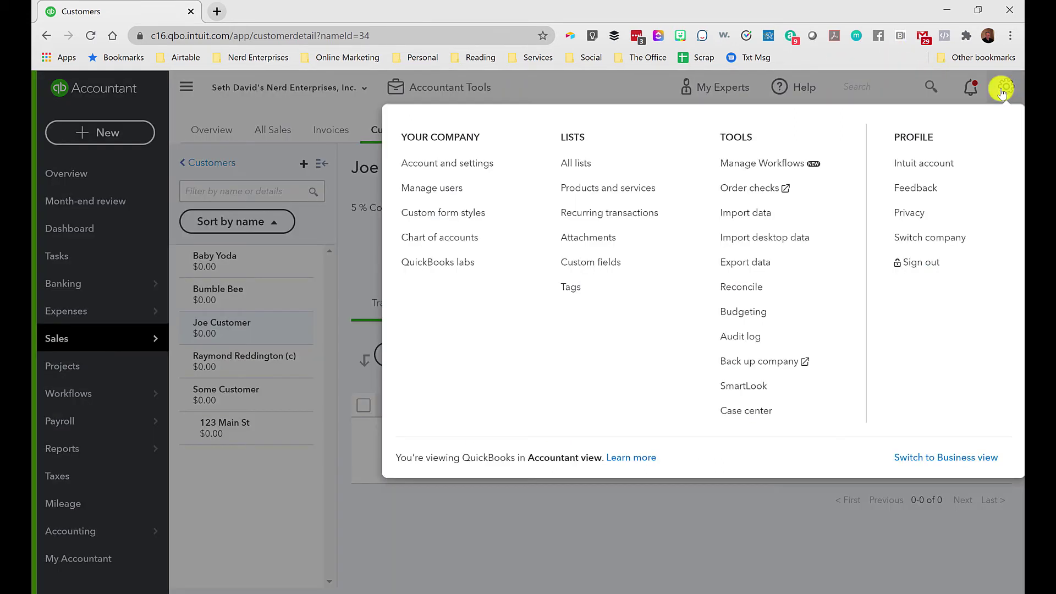
pyautogui.click(586, 214)
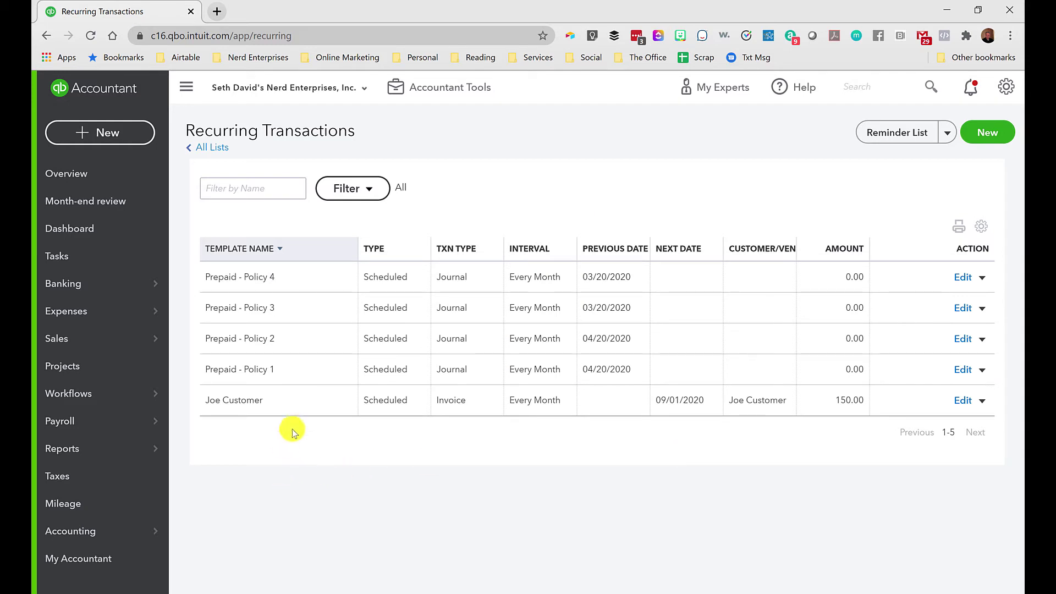
# Create an invoice from the customer's recurring template, dated 08/01/2020.
pyautogui.click(983, 401)
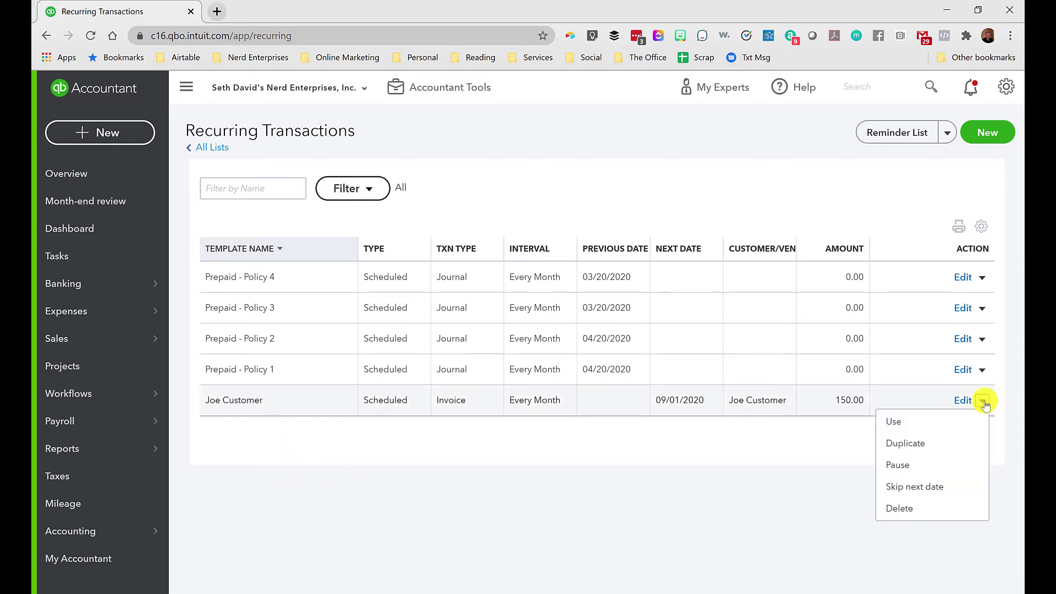
pyautogui.click(890, 424)
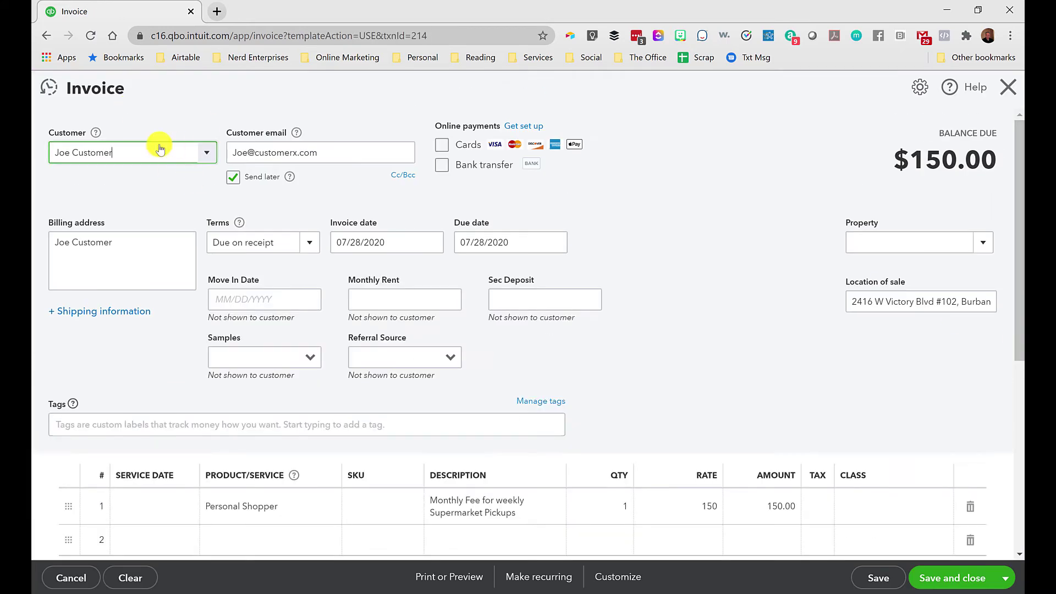
pyautogui.click(436, 247)
pyautogui.click(434, 244)
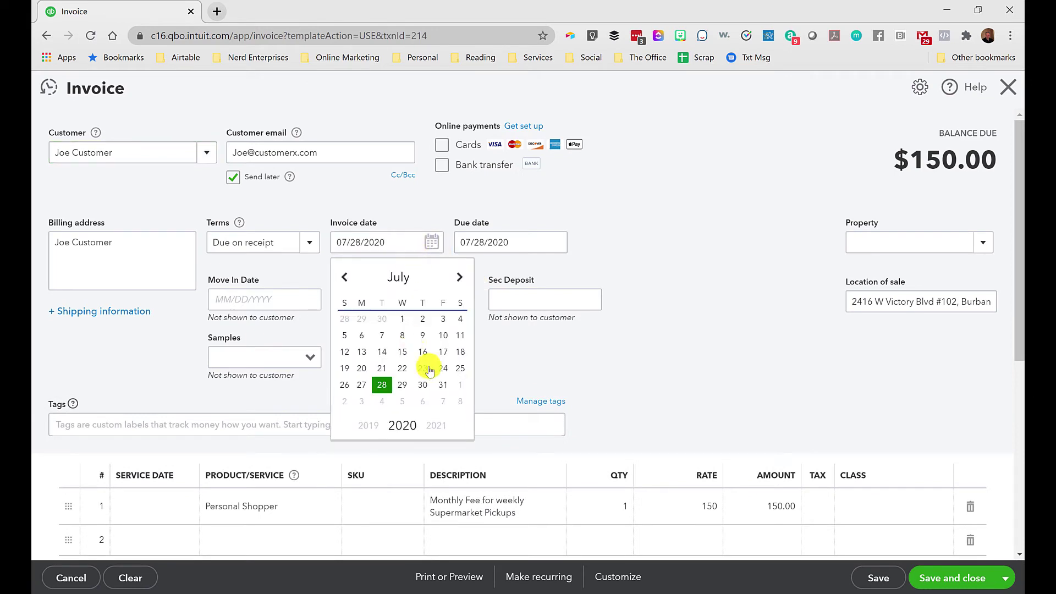
pyautogui.click(460, 386)
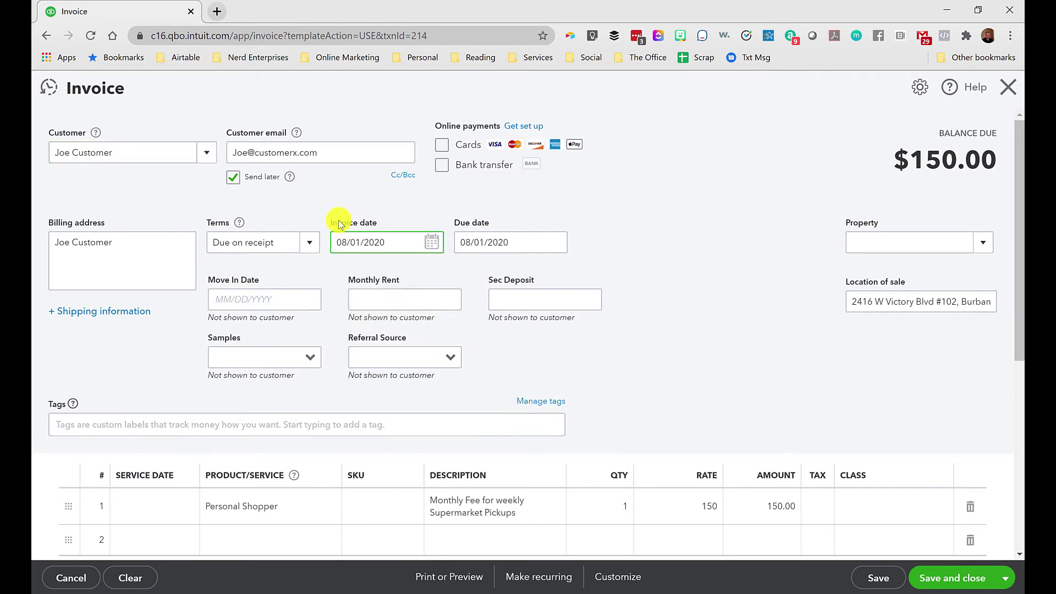
pyautogui.scroll(-1, 170, 332)
pyautogui.scroll(1, 170, 332)
pyautogui.scroll(-3, 160, 311)
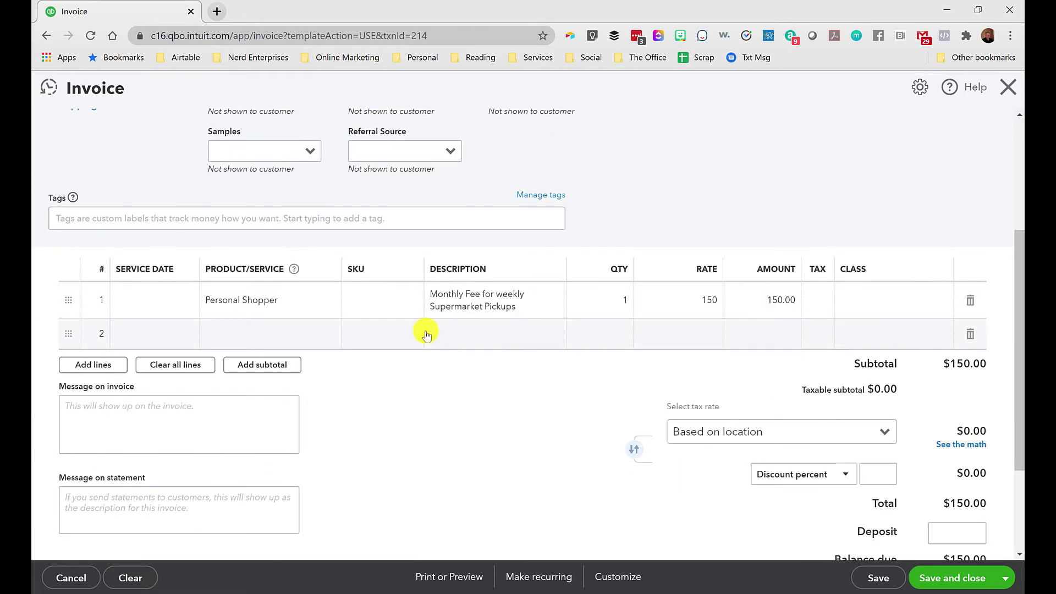
# Save and send the invoice, accepting the missing-class warning.
pyautogui.click(1005, 577)
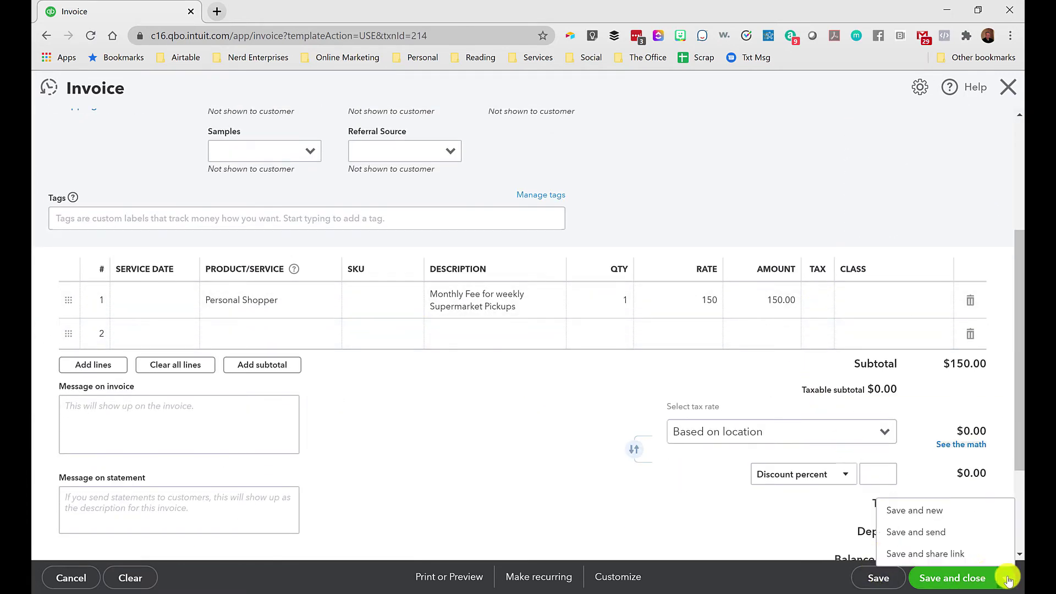
pyautogui.click(916, 532)
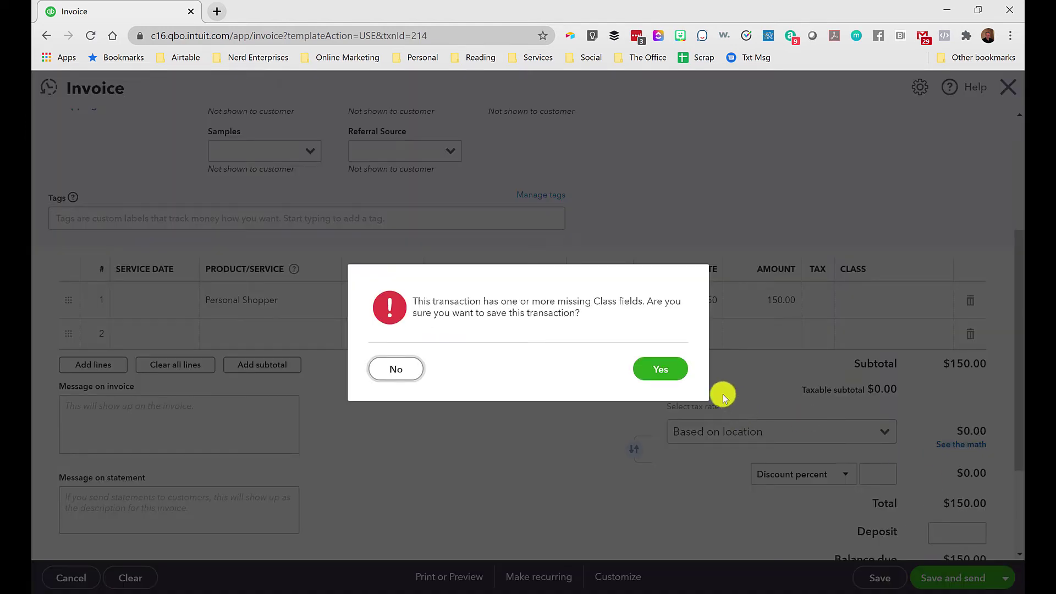
pyautogui.click(654, 372)
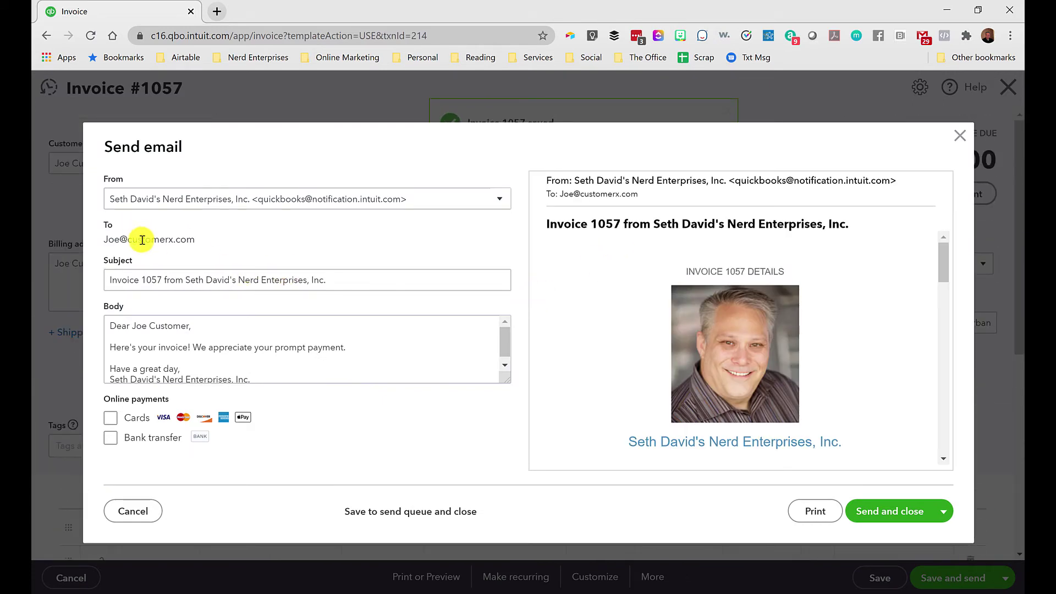
# Allow online payment by bank transfer only, with cards off, and close the email unsent.
pyautogui.scroll(-6, 660, 308)
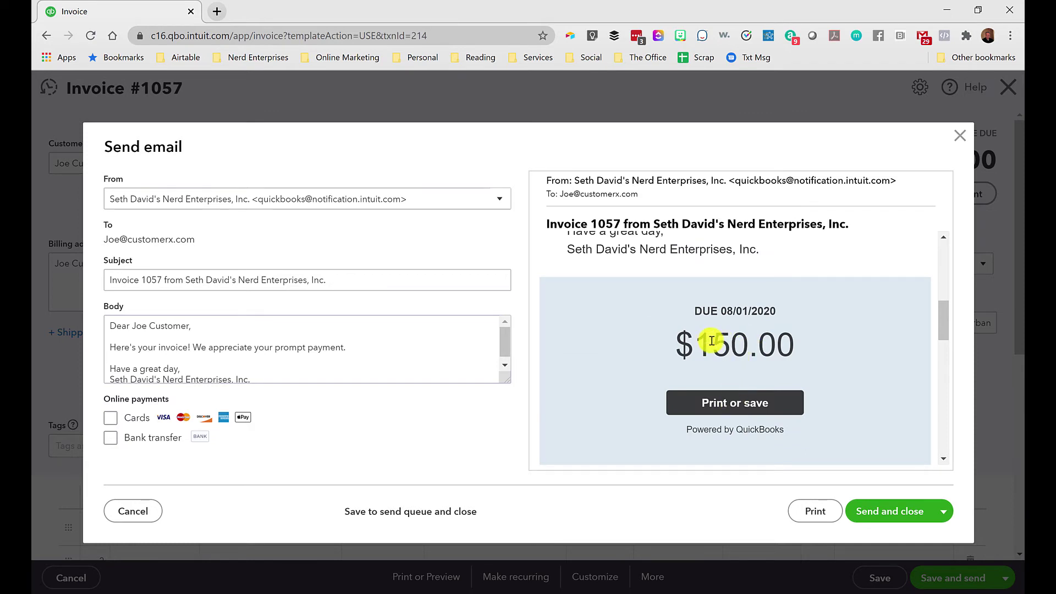
pyautogui.scroll(-1, 696, 331)
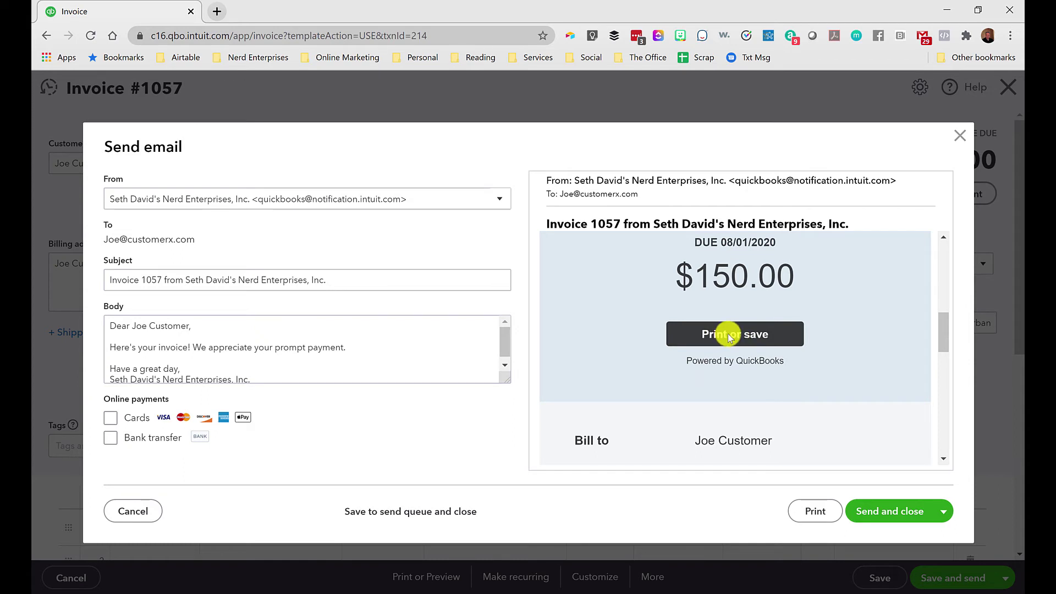
pyautogui.click(110, 418)
pyautogui.click(111, 438)
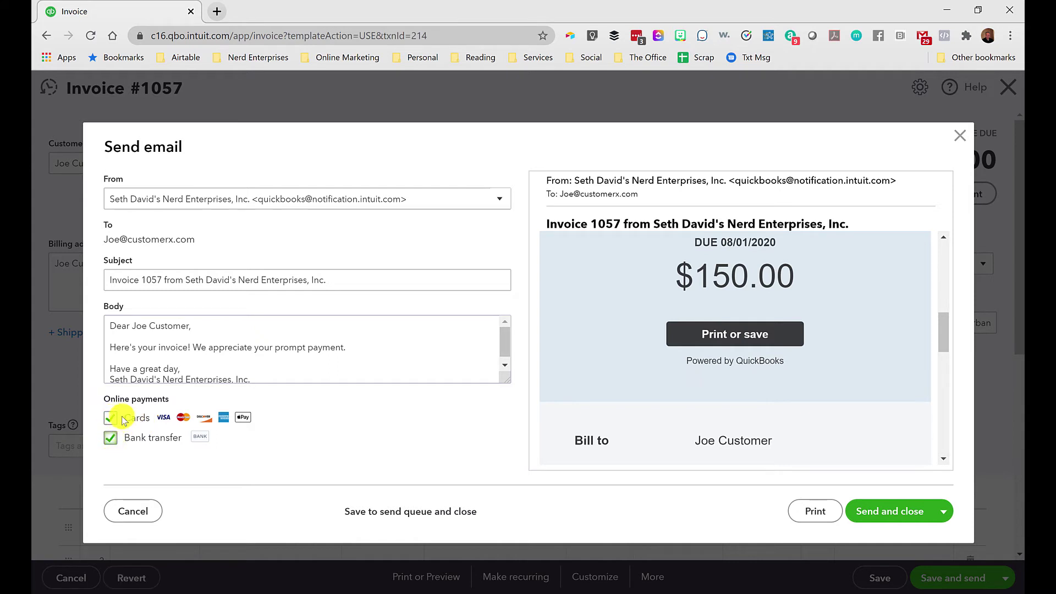
pyautogui.click(109, 418)
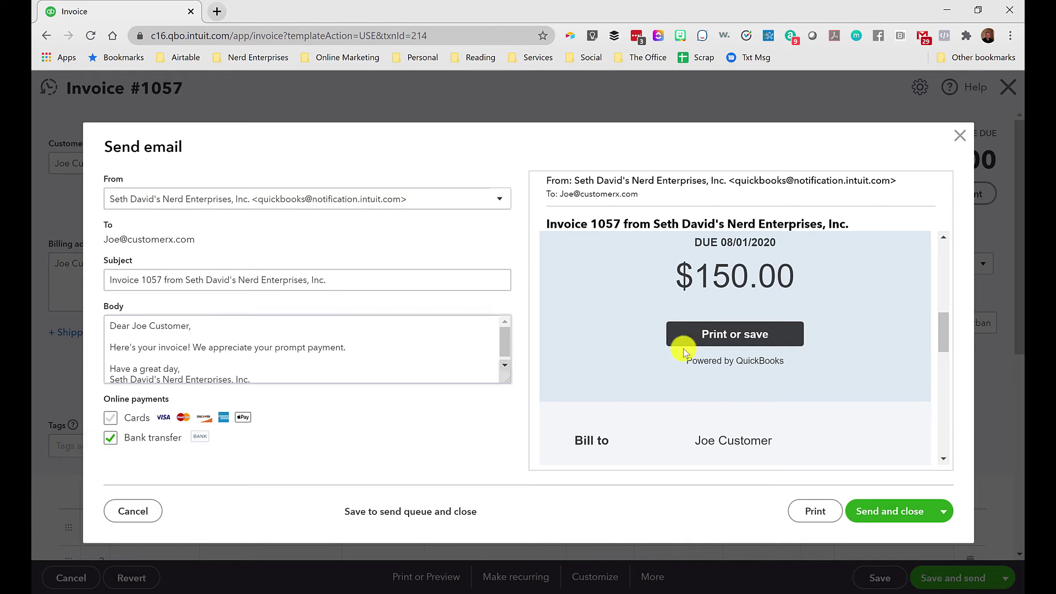
pyautogui.click(956, 137)
pyautogui.scroll(-6, 724, 344)
# Save and close invoice 1057 without classes, updating all future recurring invoices.
pyautogui.click(998, 581)
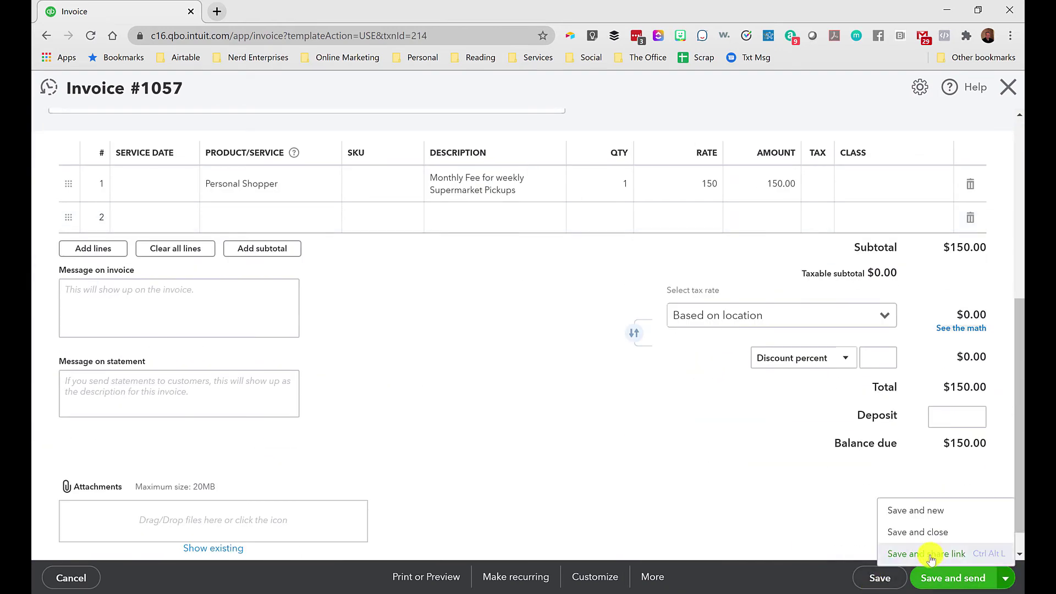
pyautogui.click(903, 531)
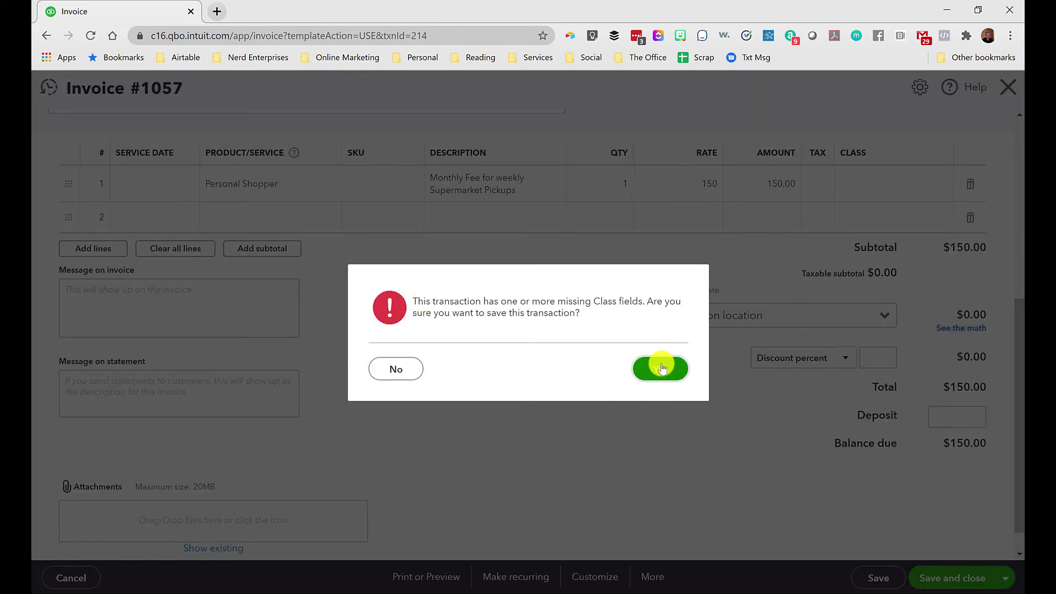
pyautogui.click(661, 367)
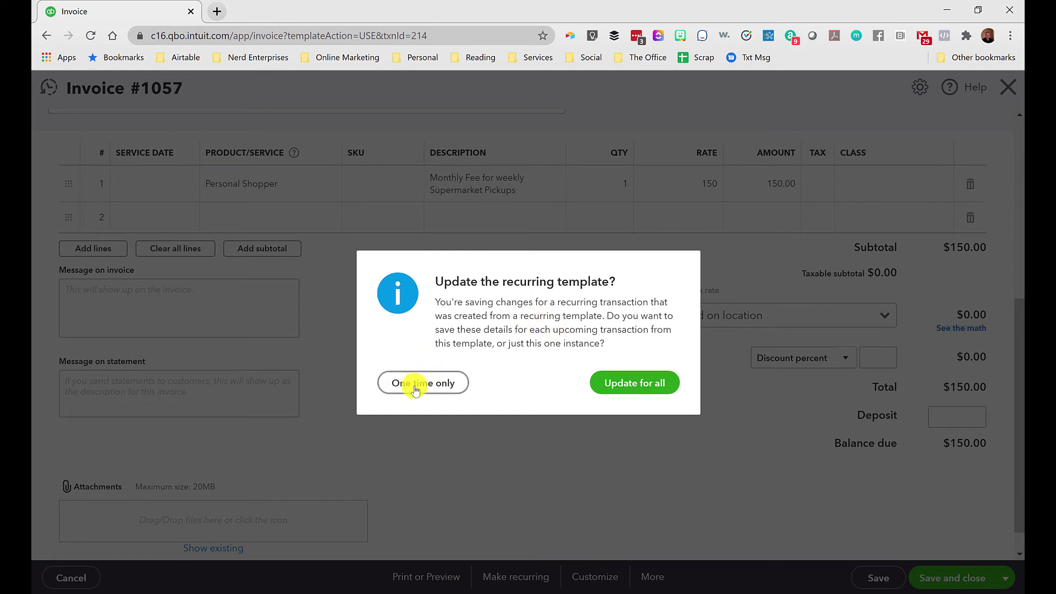
pyautogui.click(637, 387)
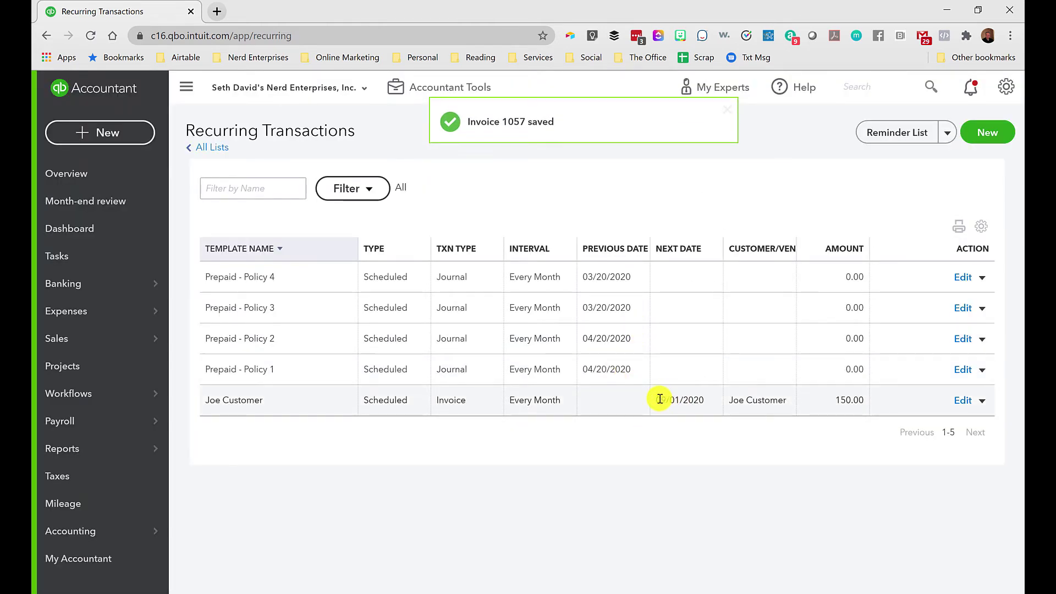
pyautogui.moveTo(660, 400); pyautogui.dragTo(702, 402)
pyautogui.click(687, 399)
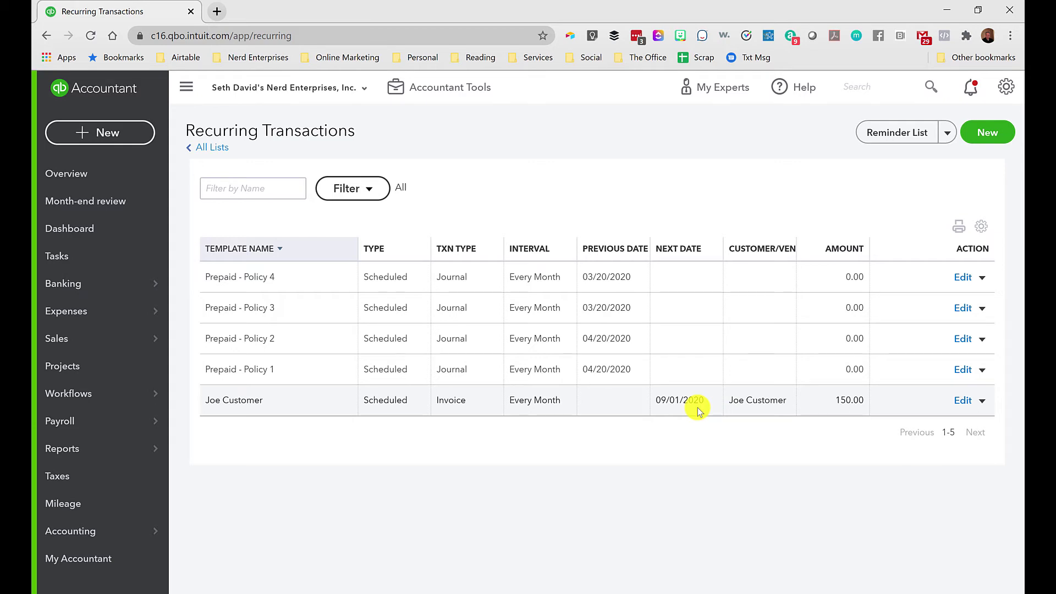
# Open the Chart of Accounts, briefly filter by 'capi', then clear the filter.
pyautogui.moveTo(92, 542)
pyautogui.click(213, 535)
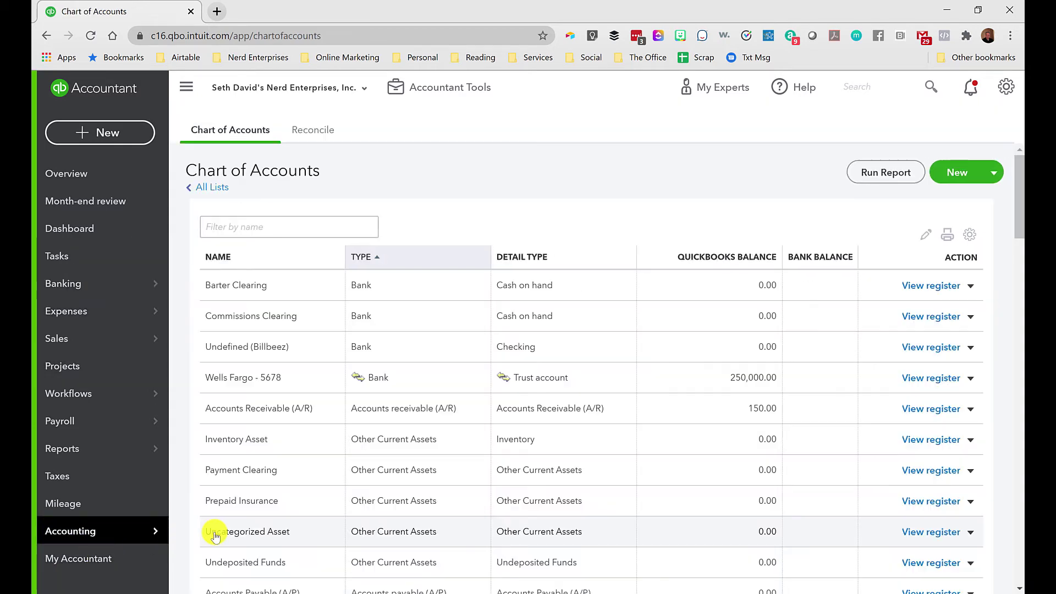
pyautogui.click(245, 227)
pyautogui.write('ca')
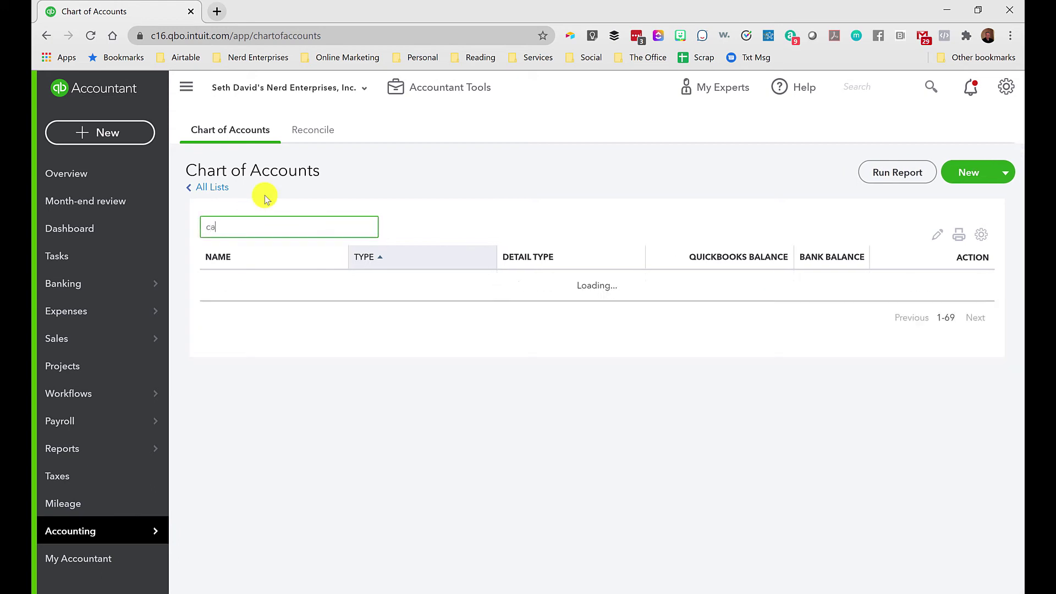
pyautogui.write('pi')
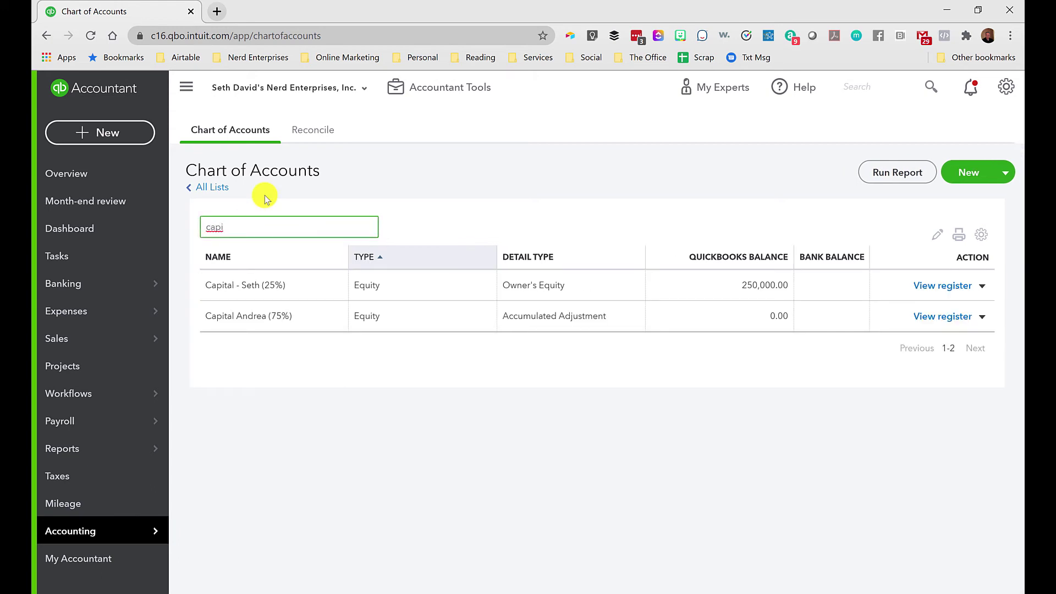
pyautogui.press('BackSpace')
pyautogui.press('BackSpace')
pyautogui.press('BackSpace')
pyautogui.press('BackSpace')
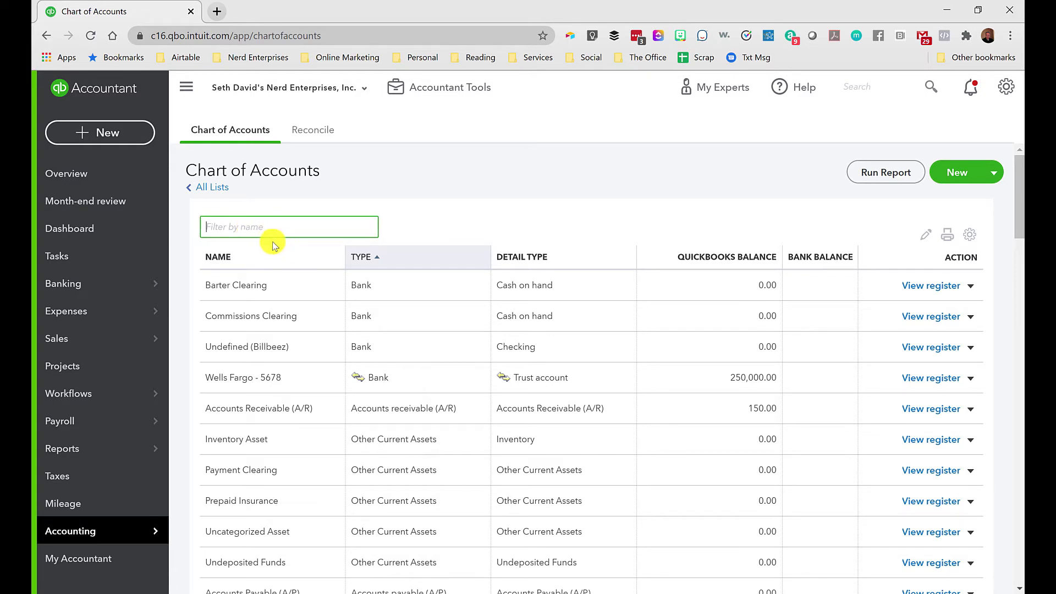
# Add a Credit Card account with Credit Card detail type, named Capital One Rewards.
pyautogui.click(958, 174)
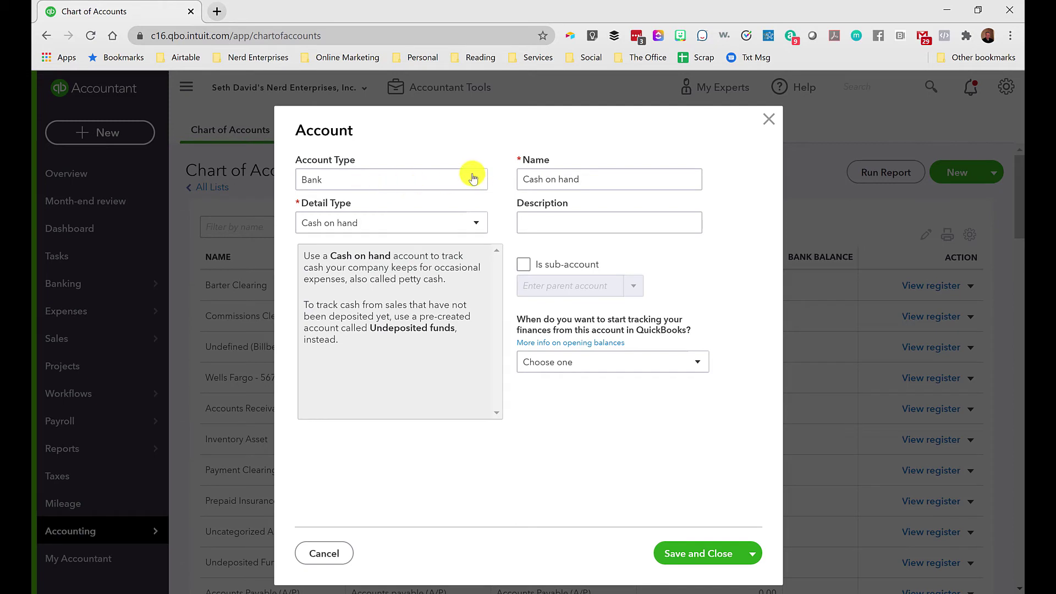
pyautogui.click(407, 177)
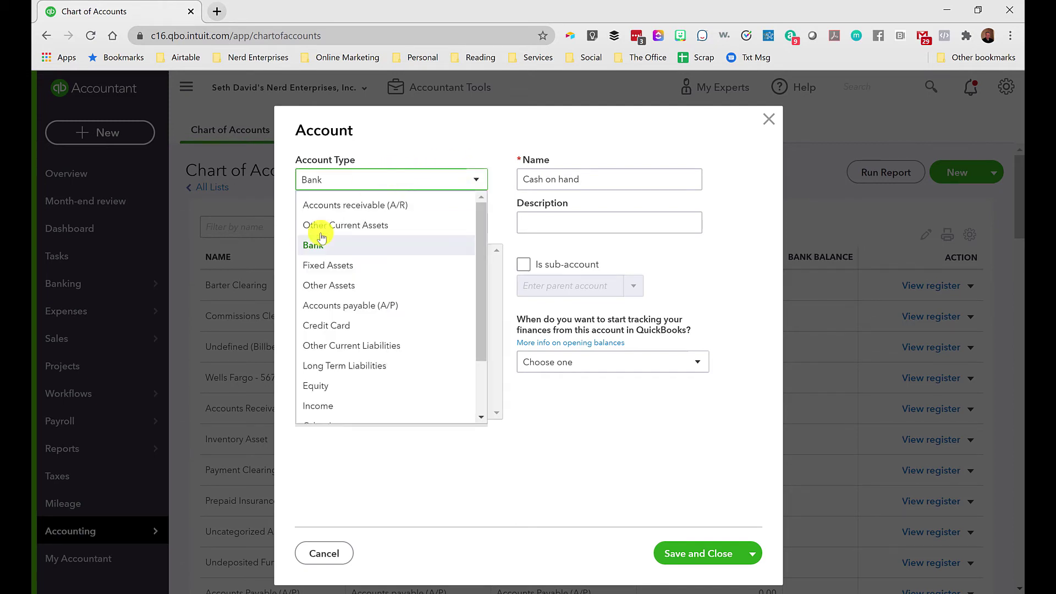
pyautogui.click(311, 326)
pyautogui.click(389, 223)
pyautogui.click(329, 250)
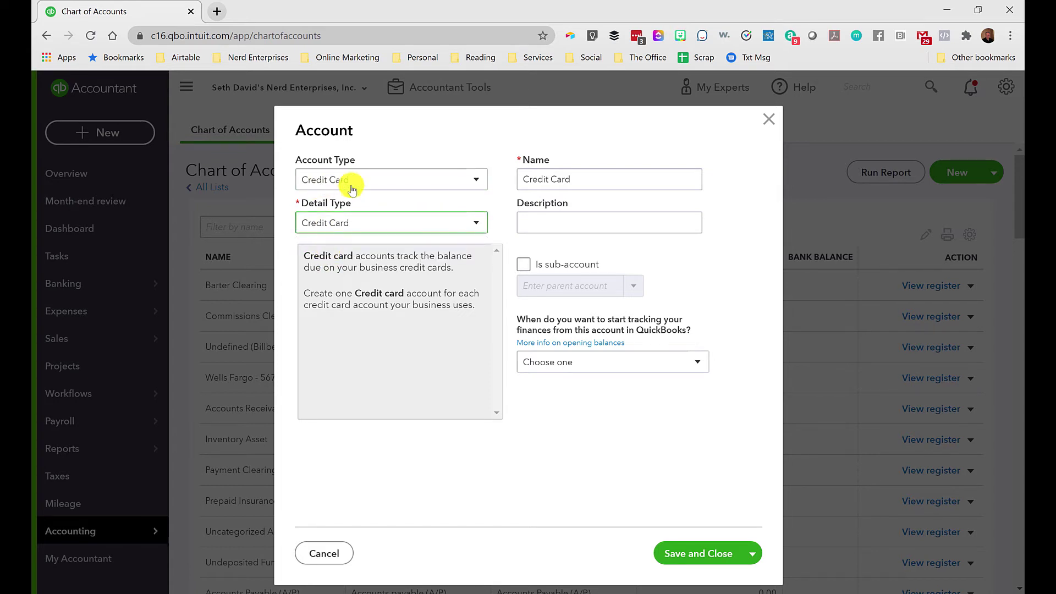
pyautogui.tripleClick(580, 181)
pyautogui.write('Capital One Rew')
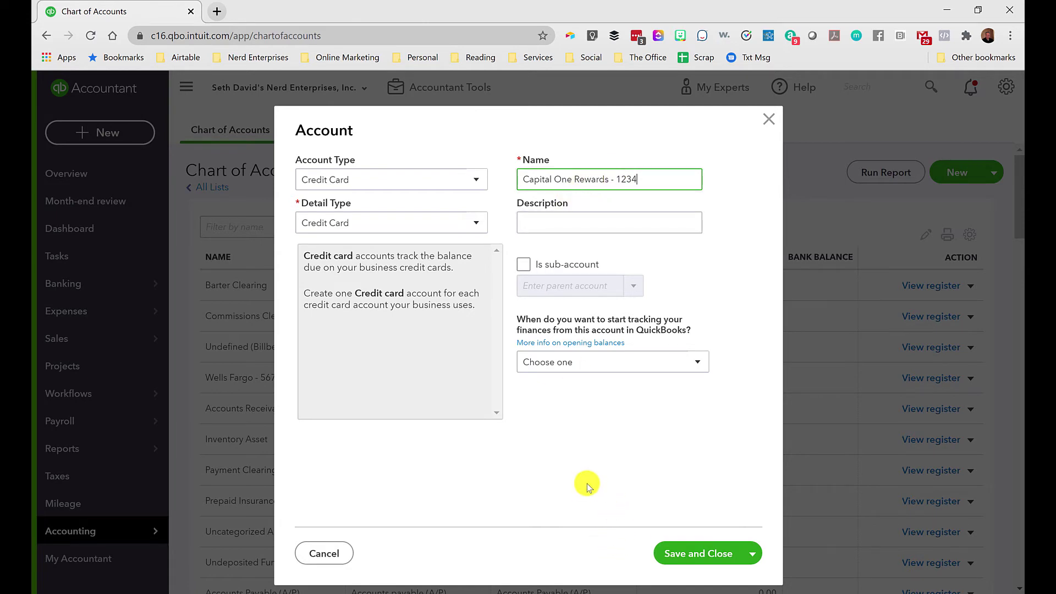
pyautogui.click(682, 555)
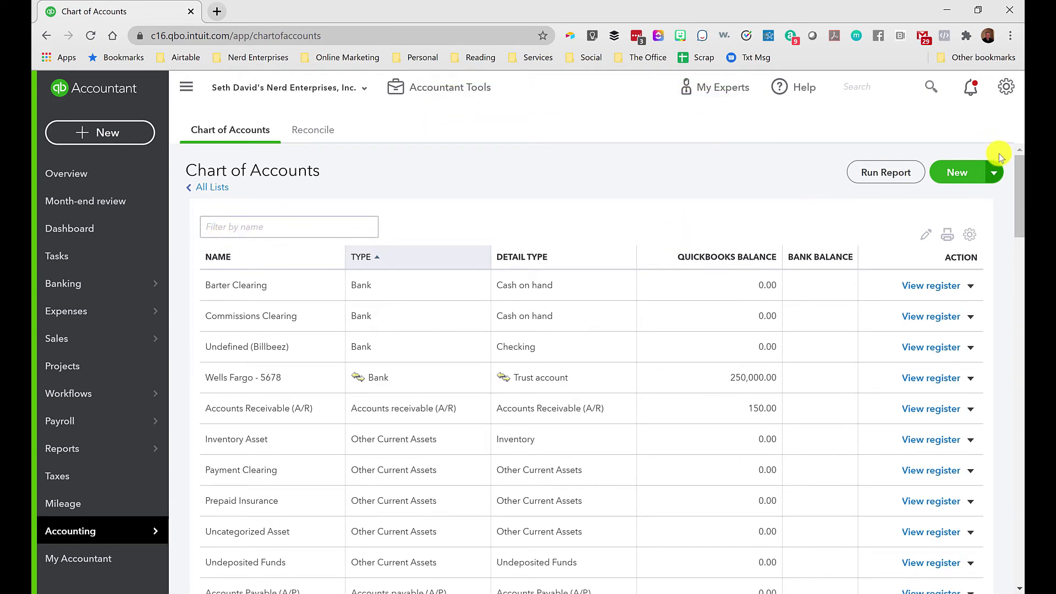
# Start a new expense and add Best Buy as a new vendor payee.
pyautogui.click(108, 132)
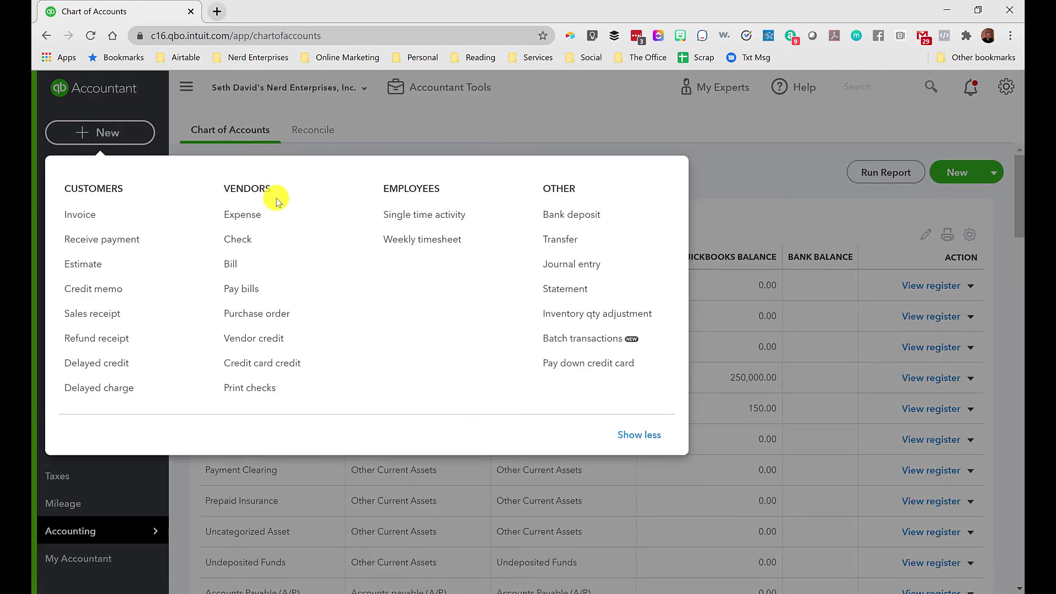
pyautogui.click(245, 218)
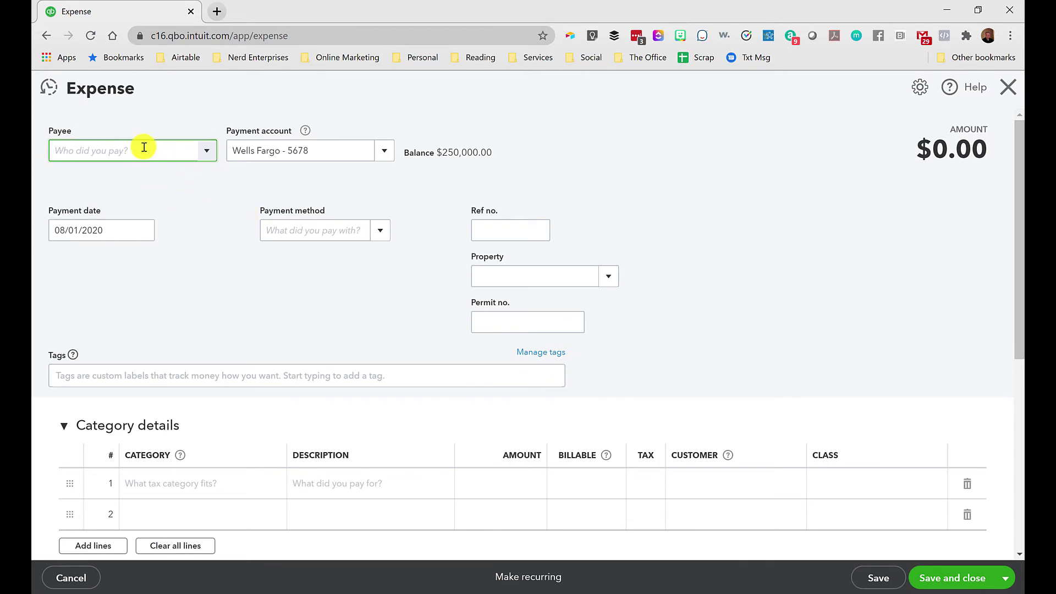
pyautogui.write('Best Buy')
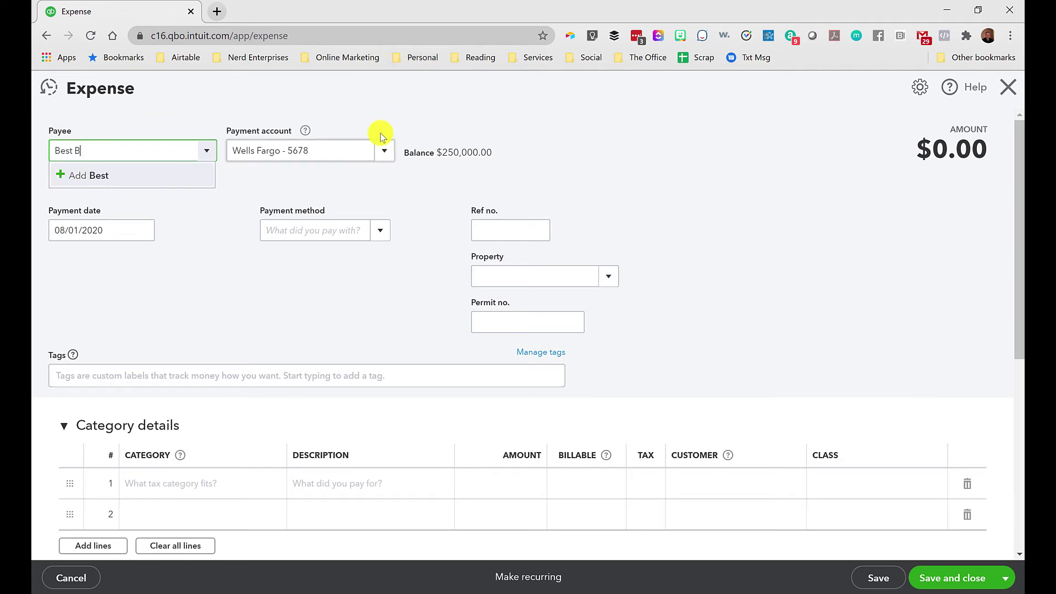
pyautogui.click(130, 176)
pyautogui.click(250, 315)
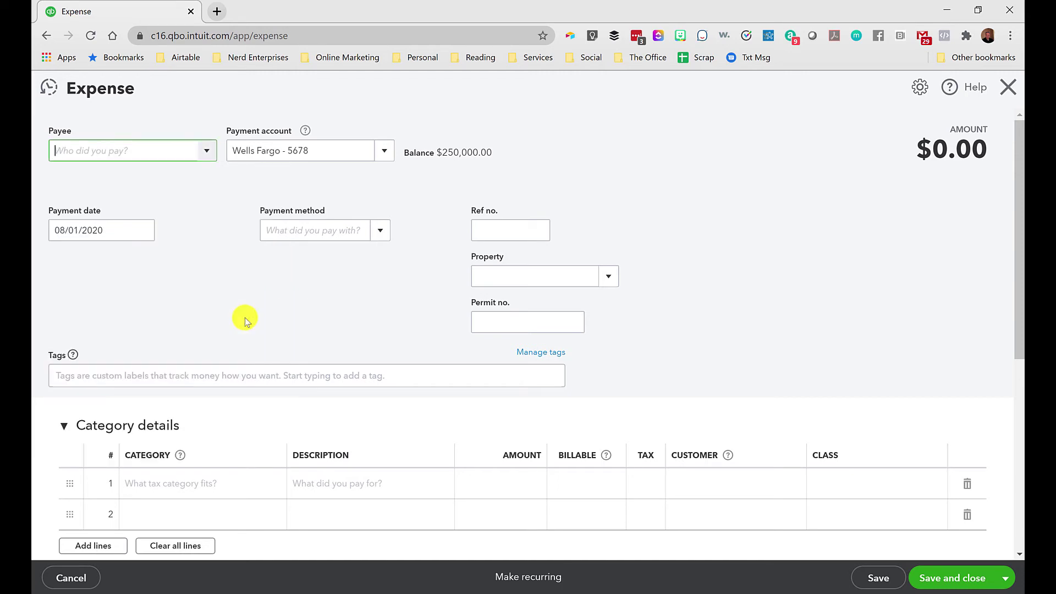
# Set the expense's payment account to the Capital One Rewards credit card.
pyautogui.click(314, 154)
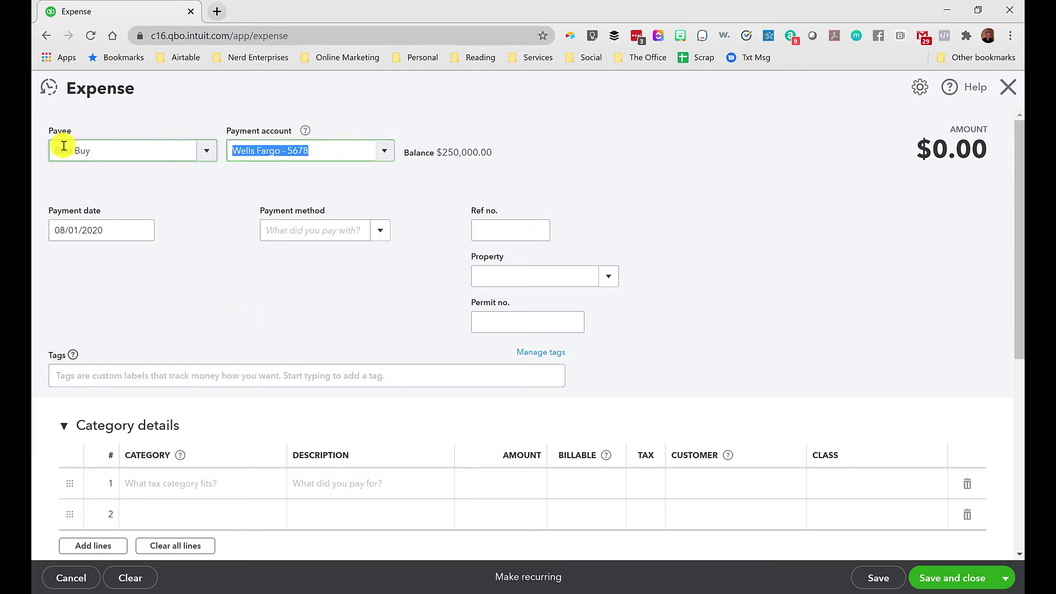
pyautogui.write('Capital One Rewards - 1234')
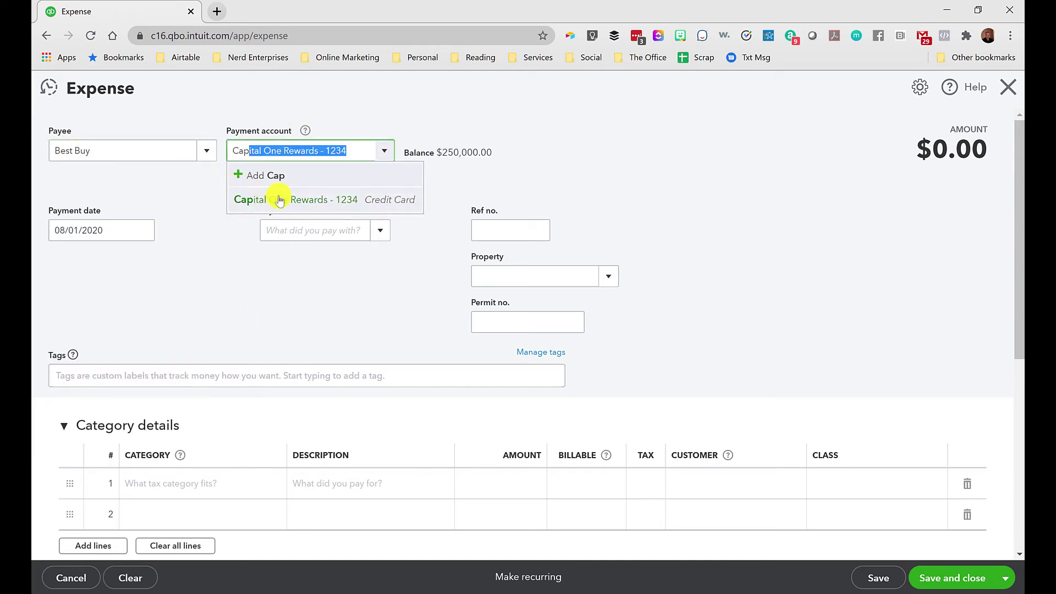
pyautogui.click(259, 199)
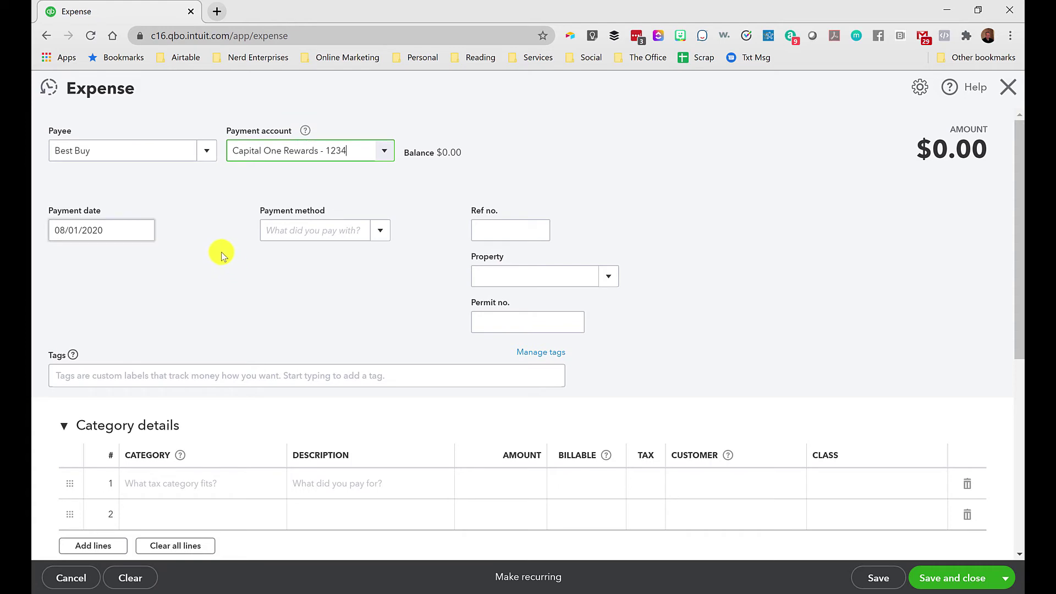
# Set the first category line to Reimbursable Expenses.
pyautogui.press('Tab')
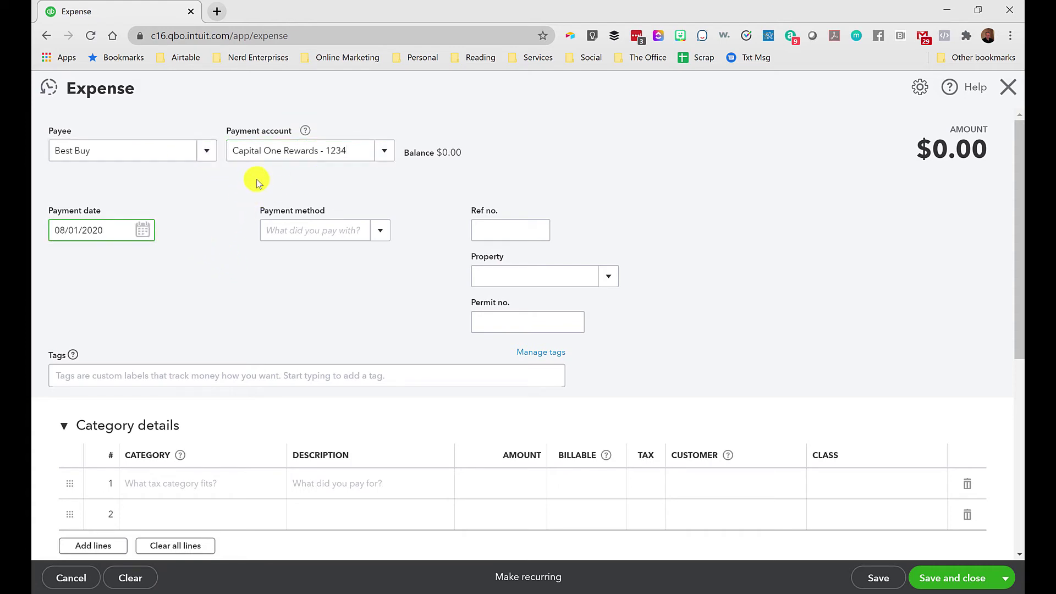
pyautogui.scroll(-2, 235, 323)
pyautogui.scroll(2, 231, 385)
pyautogui.scroll(-2, 264, 394)
pyautogui.scroll(-1, 264, 394)
pyautogui.click(170, 346)
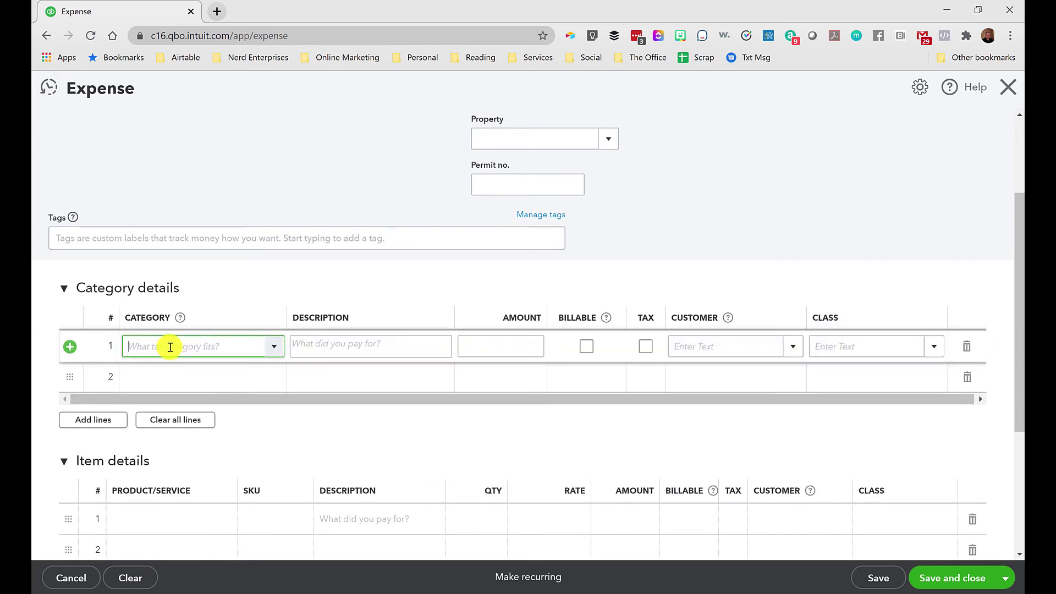
pyautogui.write('Reimbursable Expenses')
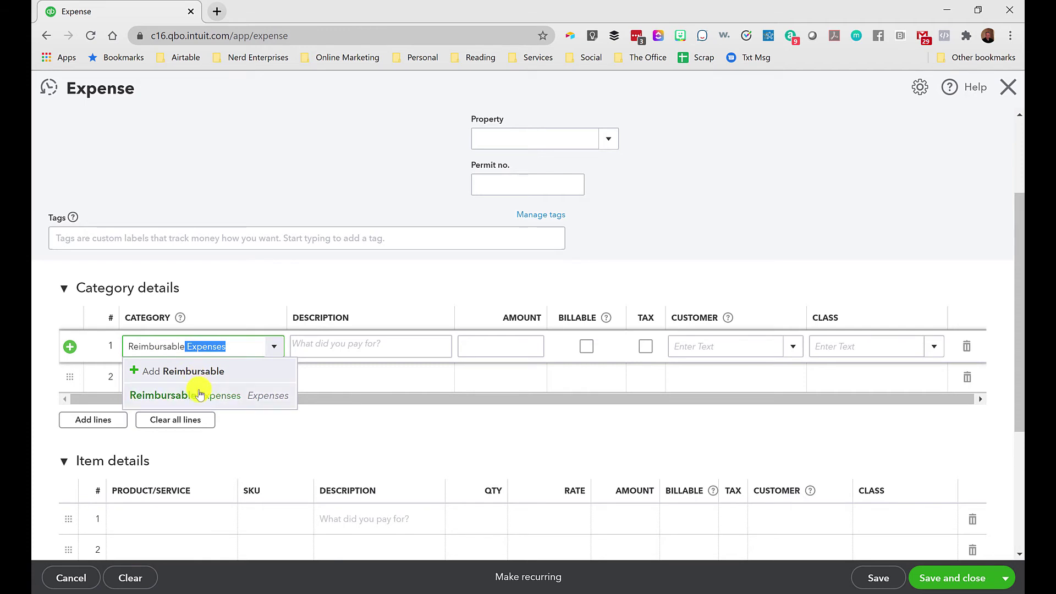
pyautogui.click(201, 395)
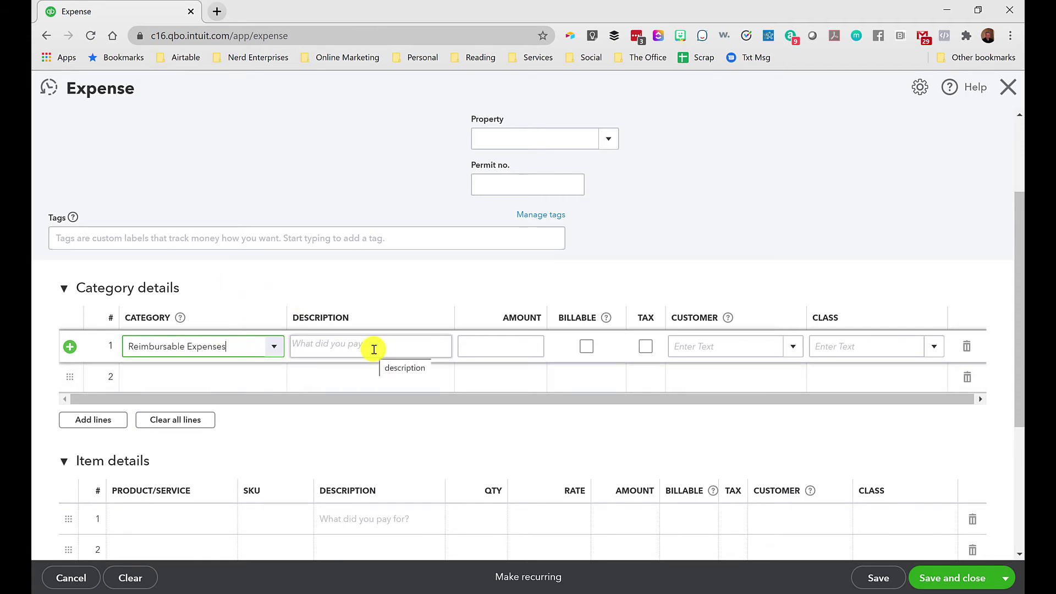
# Give the line description 'Kitchen Appliance', amount 1,500.00, and assign it to the customer.
pyautogui.click(336, 346)
pyautogui.write('Kit')
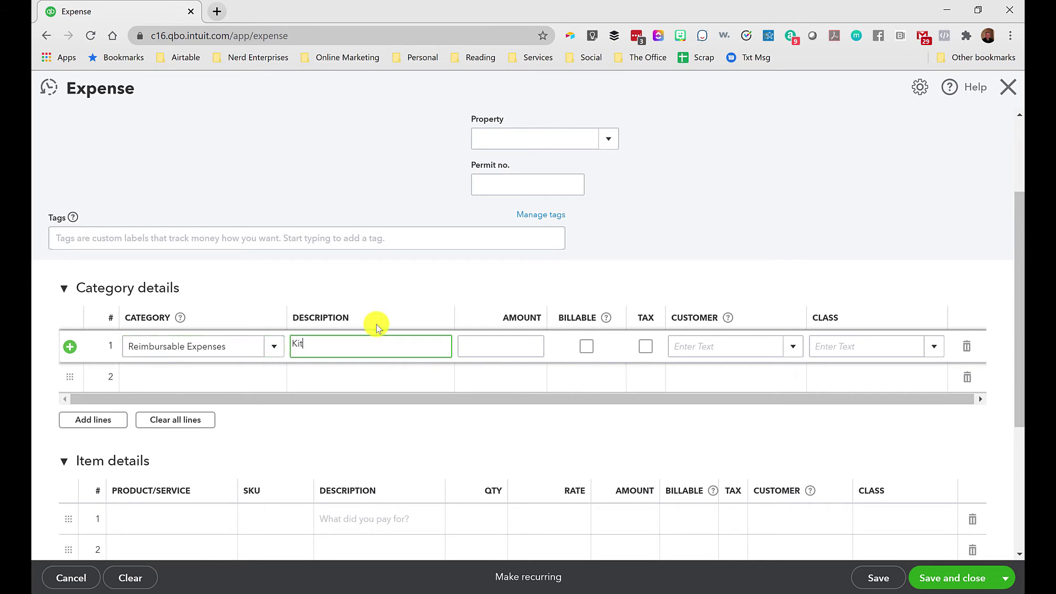
pyautogui.write('chen Appliance')
pyautogui.press('Tab')
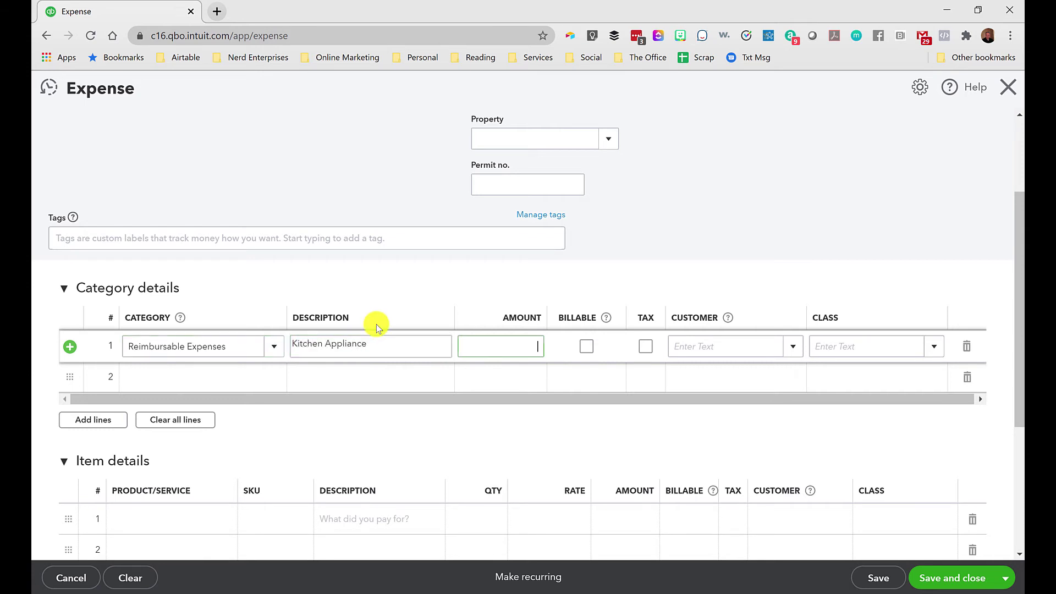
pyautogui.click(710, 342)
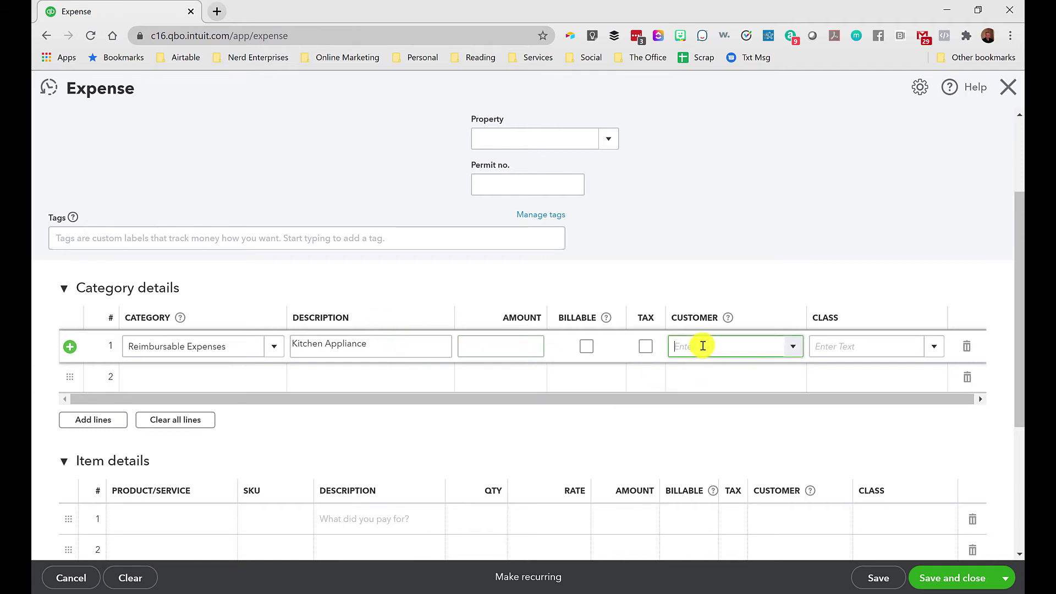
pyautogui.click(520, 338)
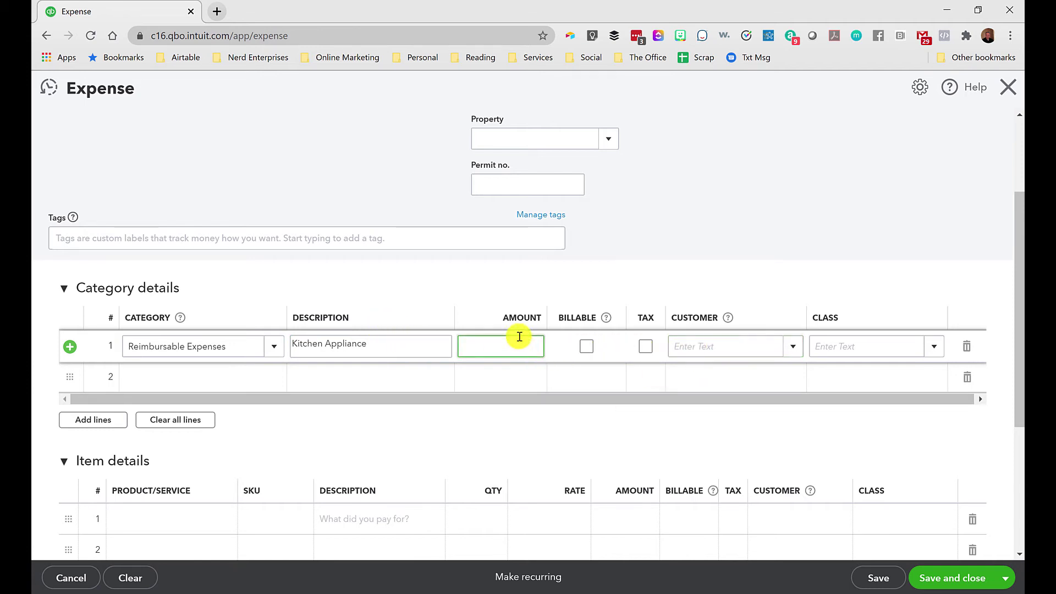
pyautogui.click(721, 349)
pyautogui.write('Joe Customer')
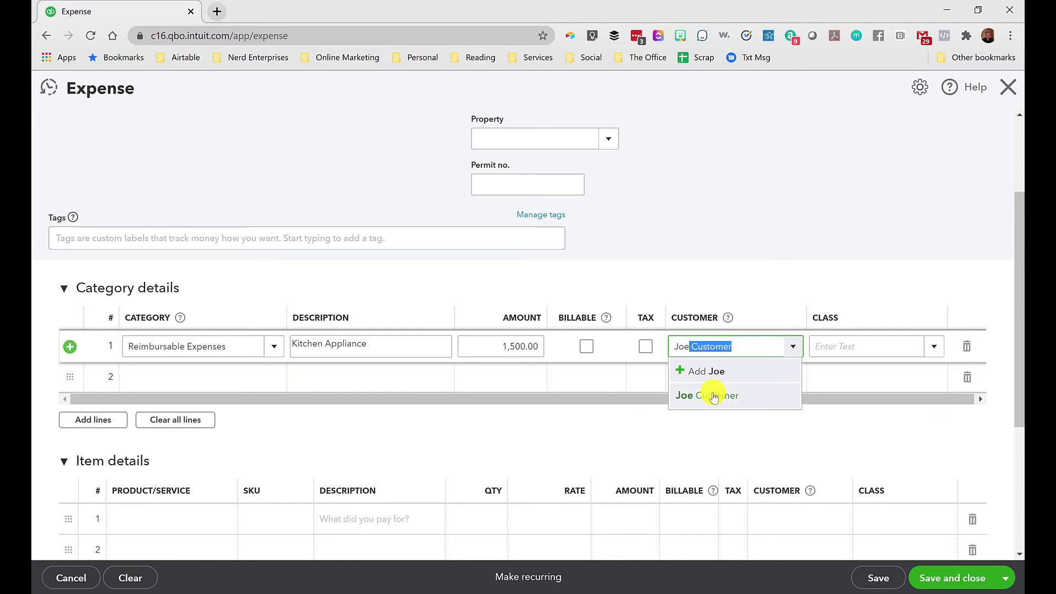
pyautogui.click(710, 395)
pyautogui.scroll(3, 307, 270)
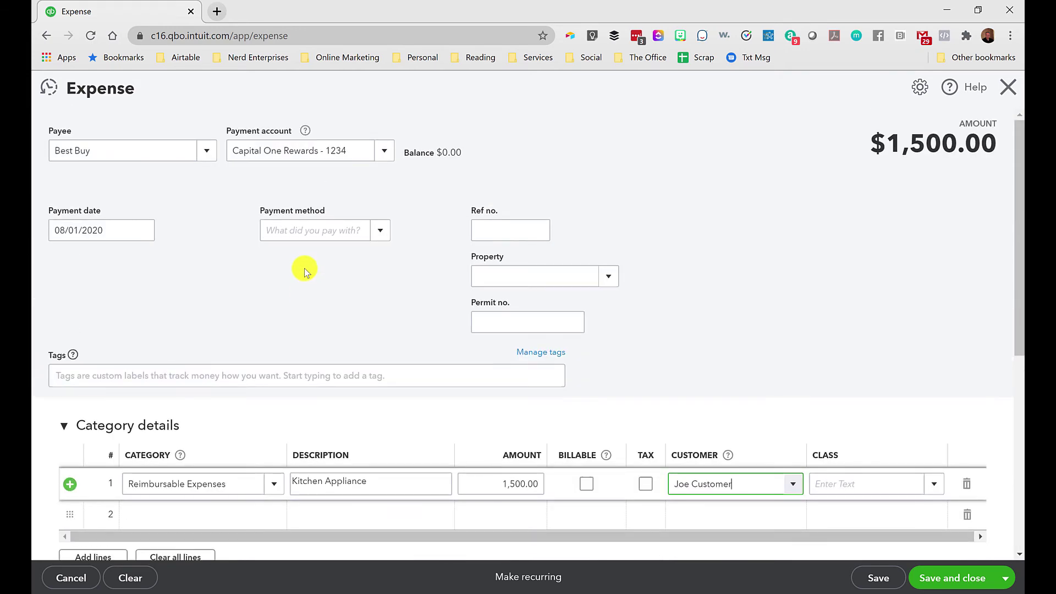
pyautogui.scroll(-4, 307, 270)
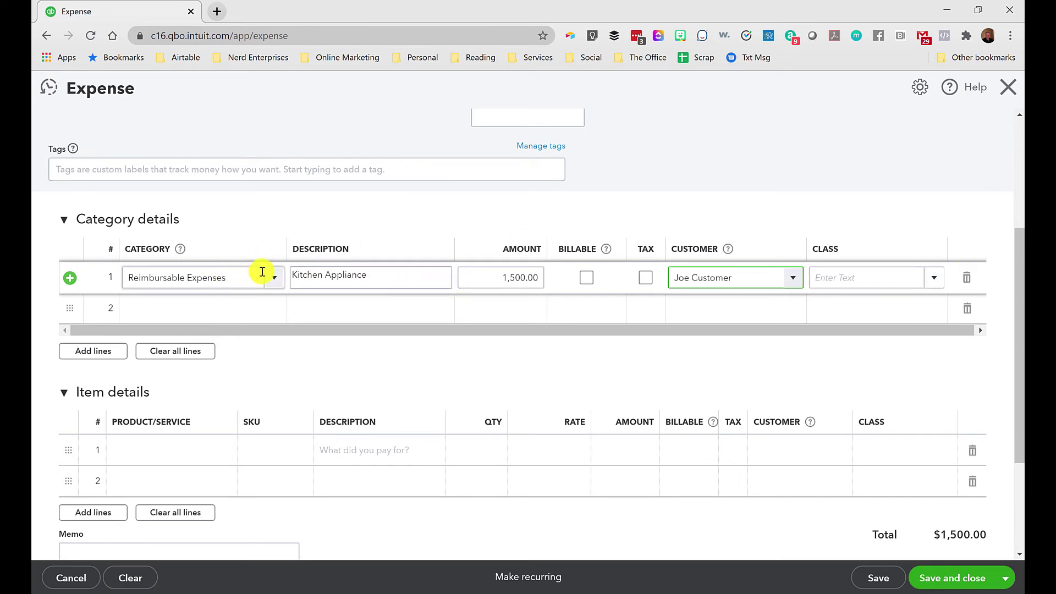
# Retype line 1's category as 'Personal Shopping Reimbursable Expenses' and choose to add it.
pyautogui.click(276, 286)
pyautogui.click(277, 287)
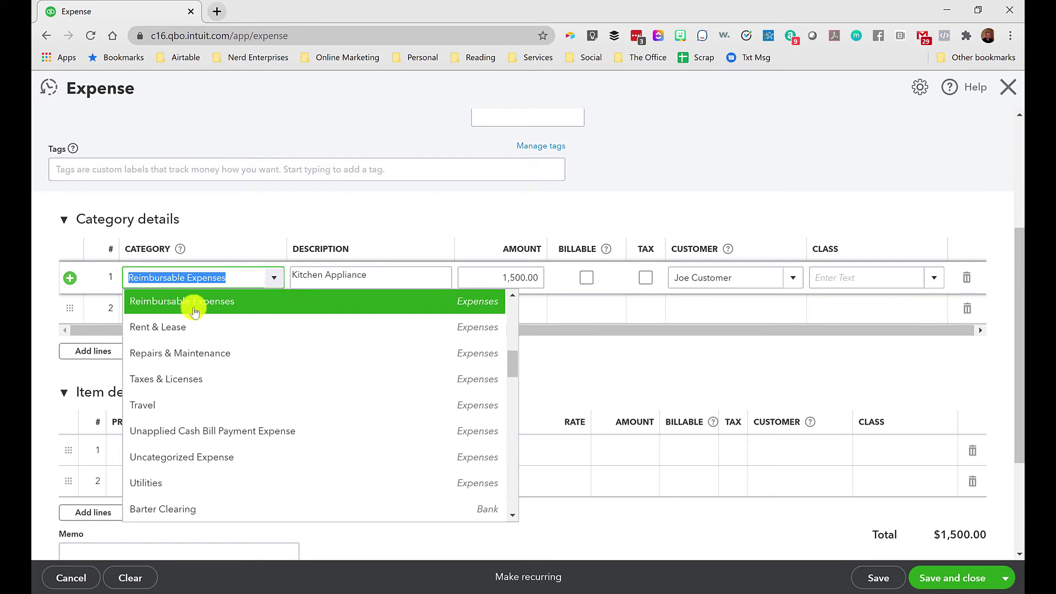
pyautogui.click(248, 300)
pyautogui.tripleClick(192, 277)
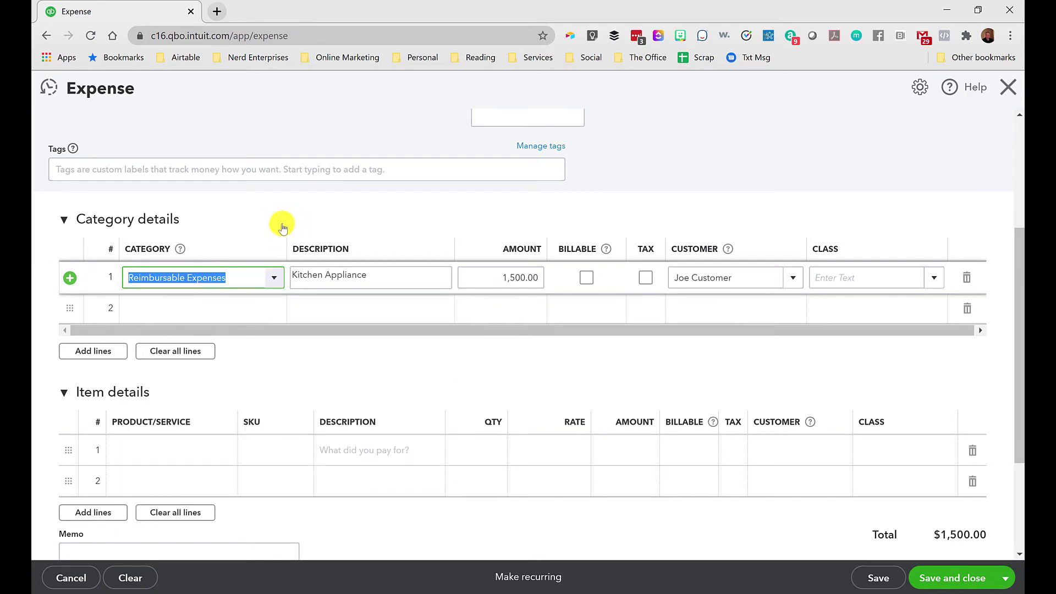
pyautogui.scroll(1, 226, 344)
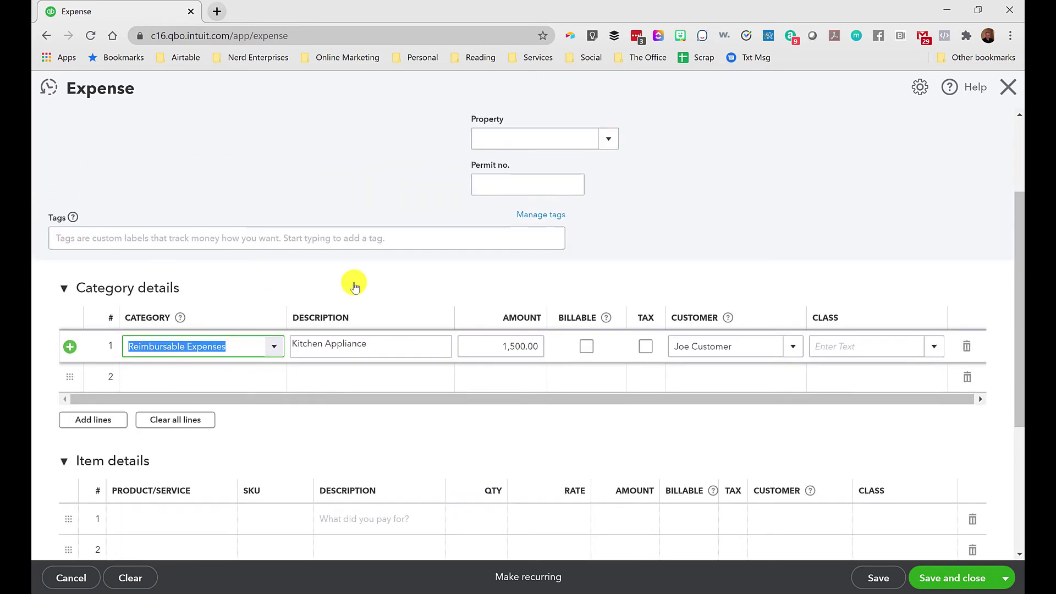
pyautogui.write('Reimbu')
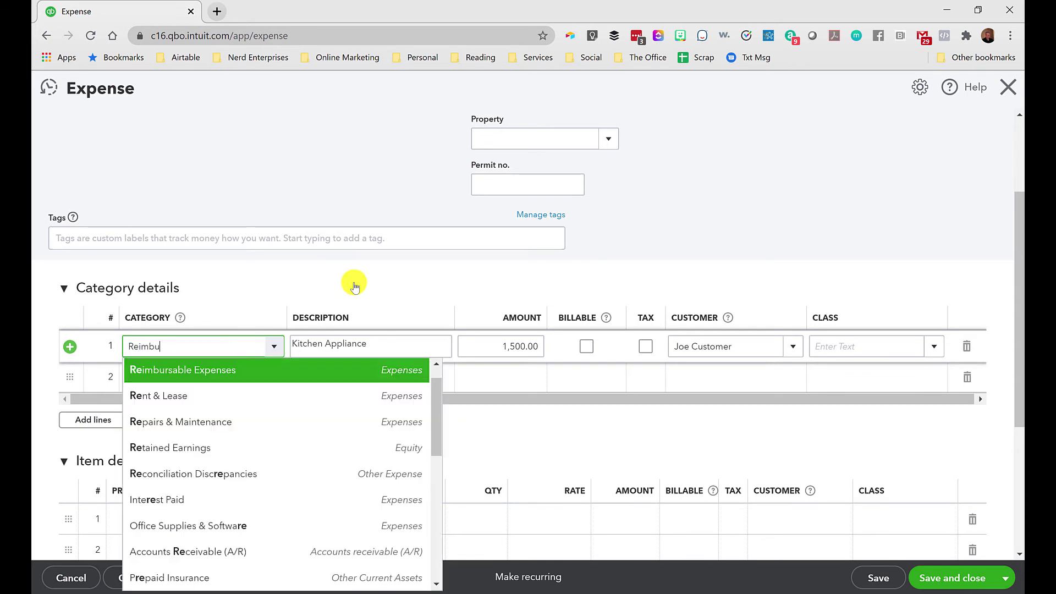
pyautogui.write('rsable Expenses')
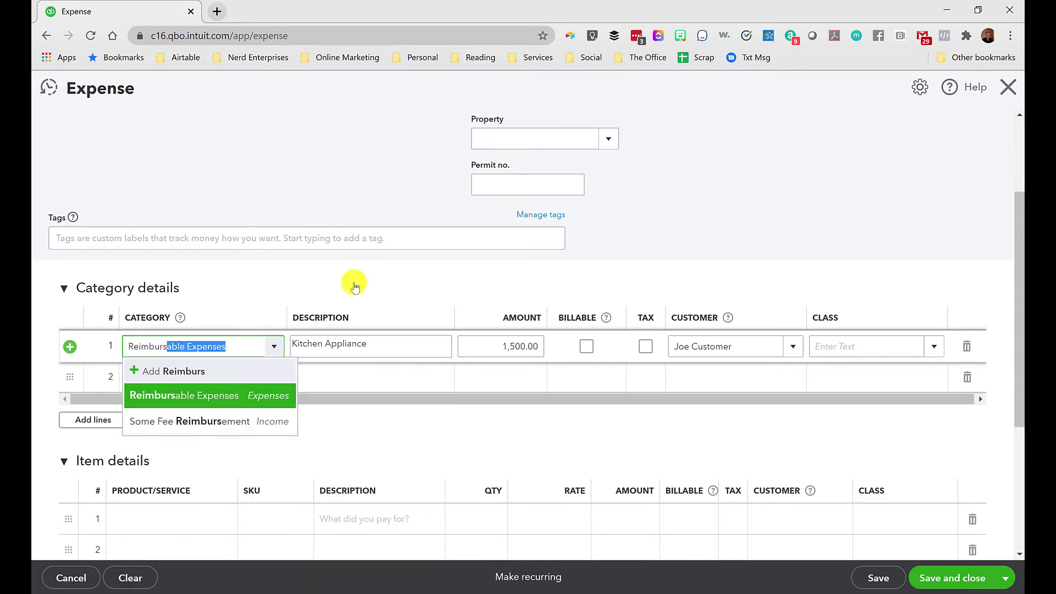
pyautogui.press('End')
pyautogui.hotkey('shift', 'Home')
pyautogui.write('Clie')
pyautogui.press('BackSpace')
pyautogui.write('Personal Shopp')
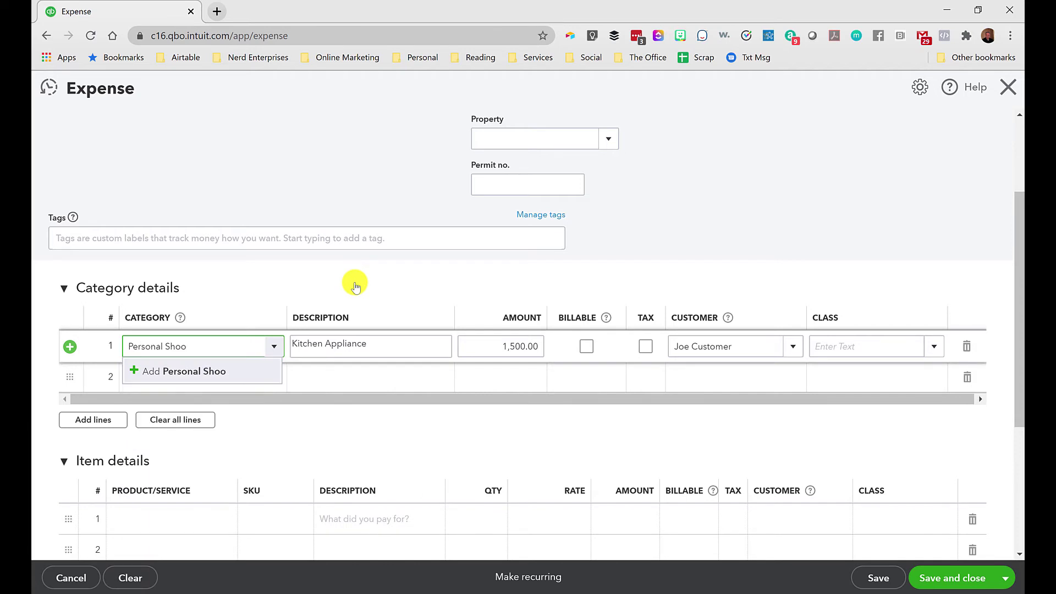
pyautogui.write('ing R')
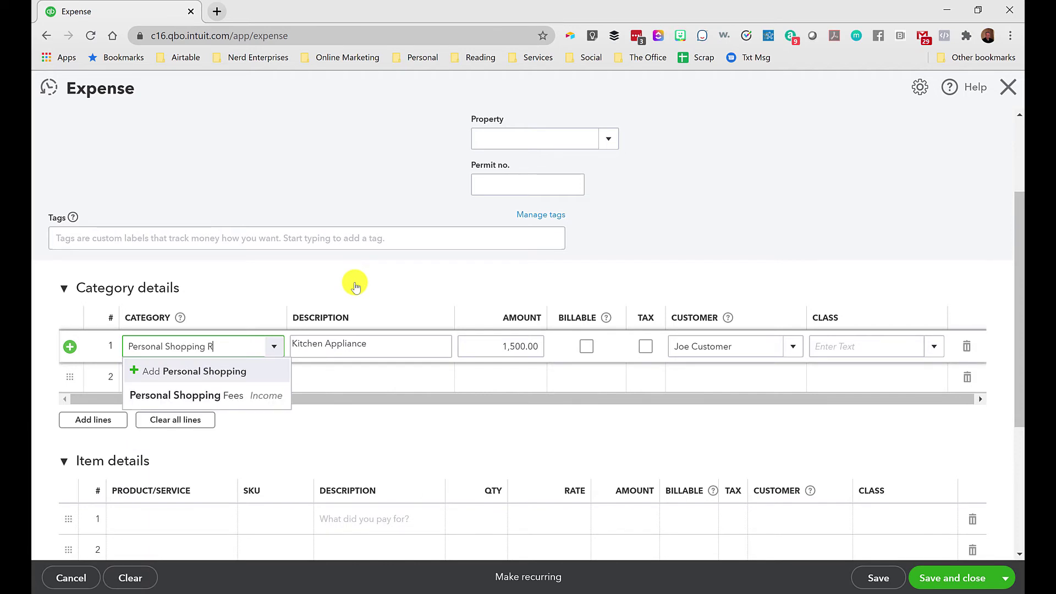
pyautogui.write('eimbursable Expenses')
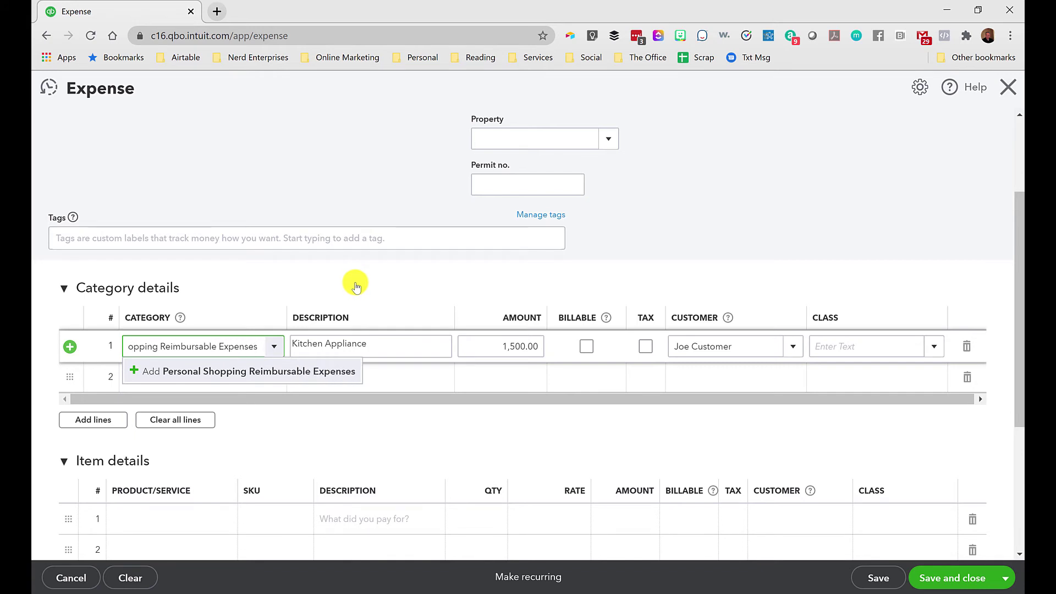
pyautogui.click(246, 373)
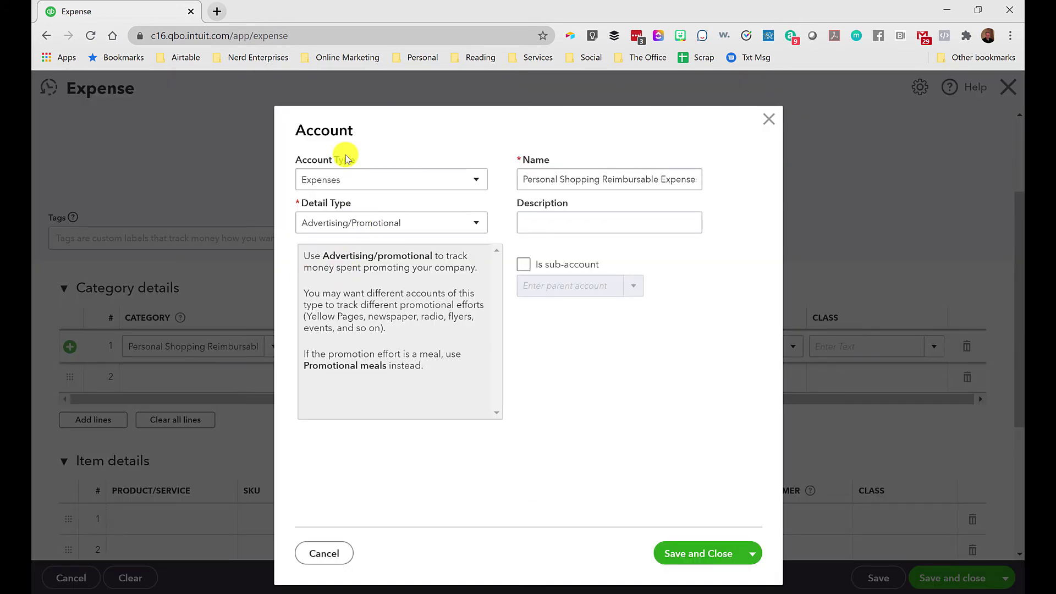
# Set the new account's type and detail type to Other Current Assets and save it.
pyautogui.click(347, 184)
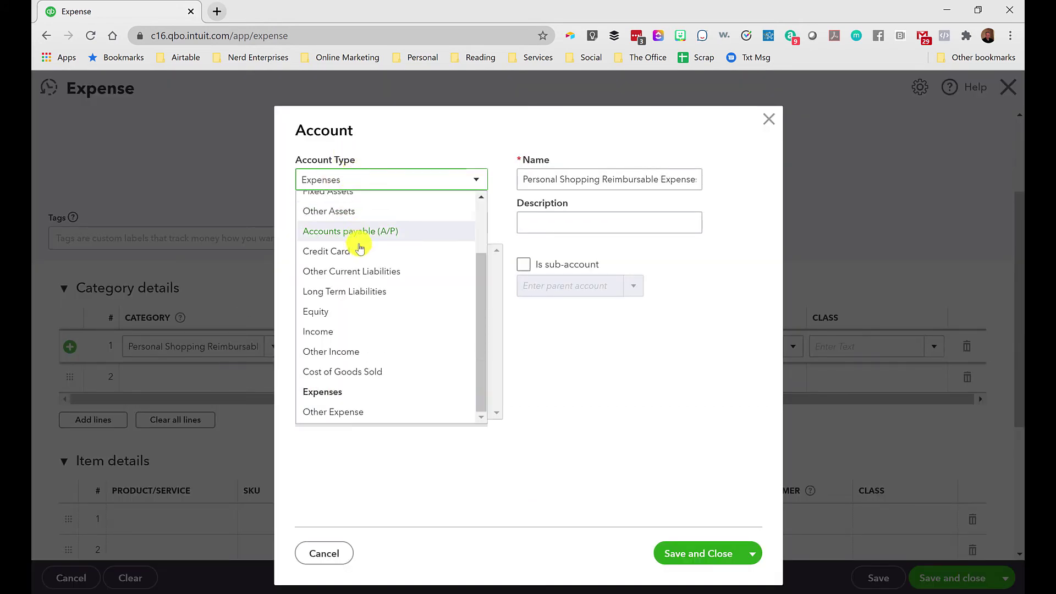
pyautogui.scroll(4, 352, 231)
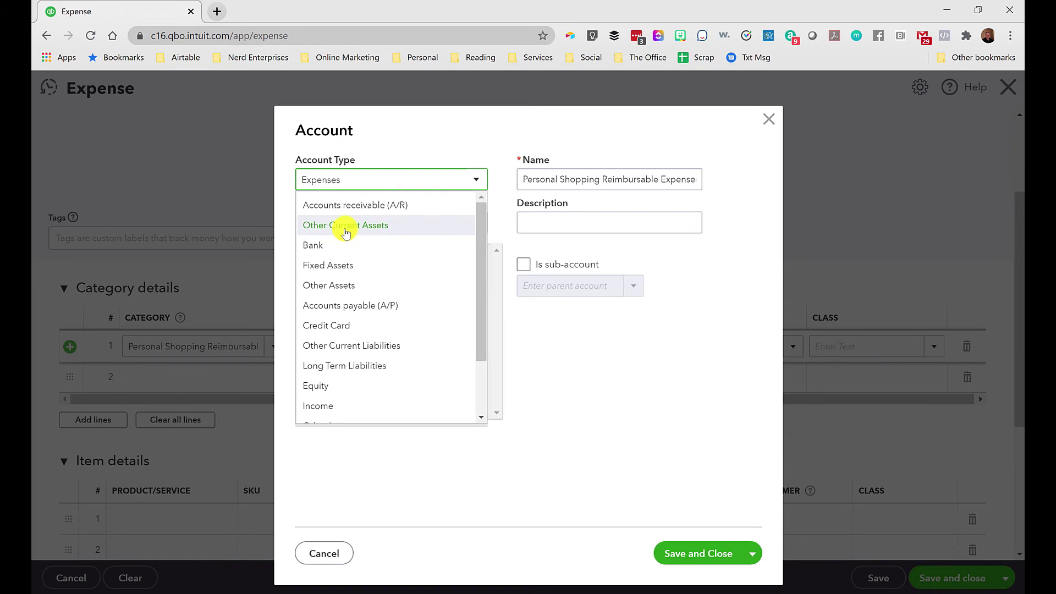
pyautogui.click(346, 226)
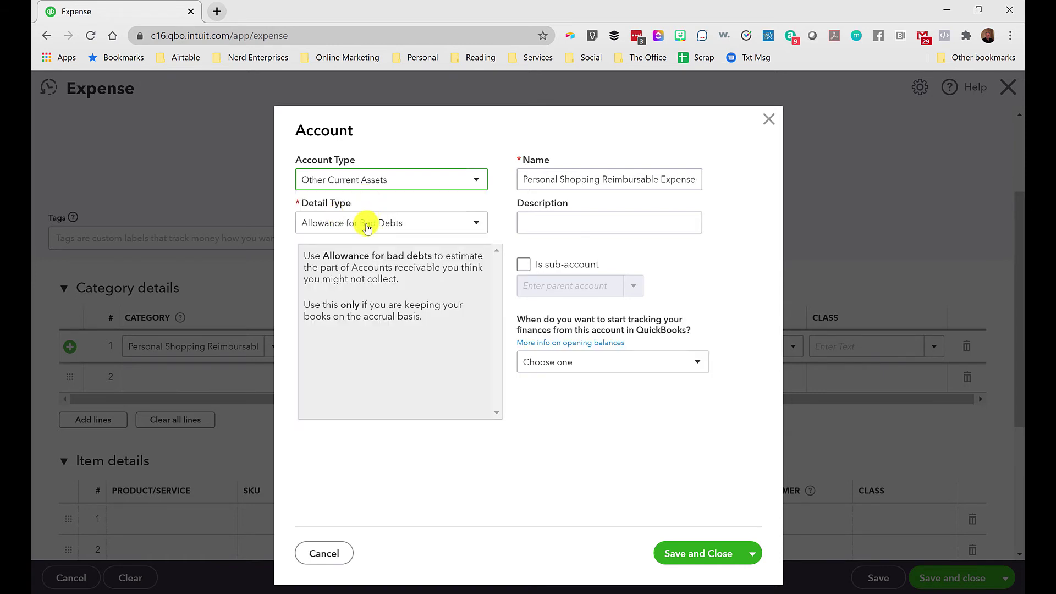
pyautogui.click(368, 227)
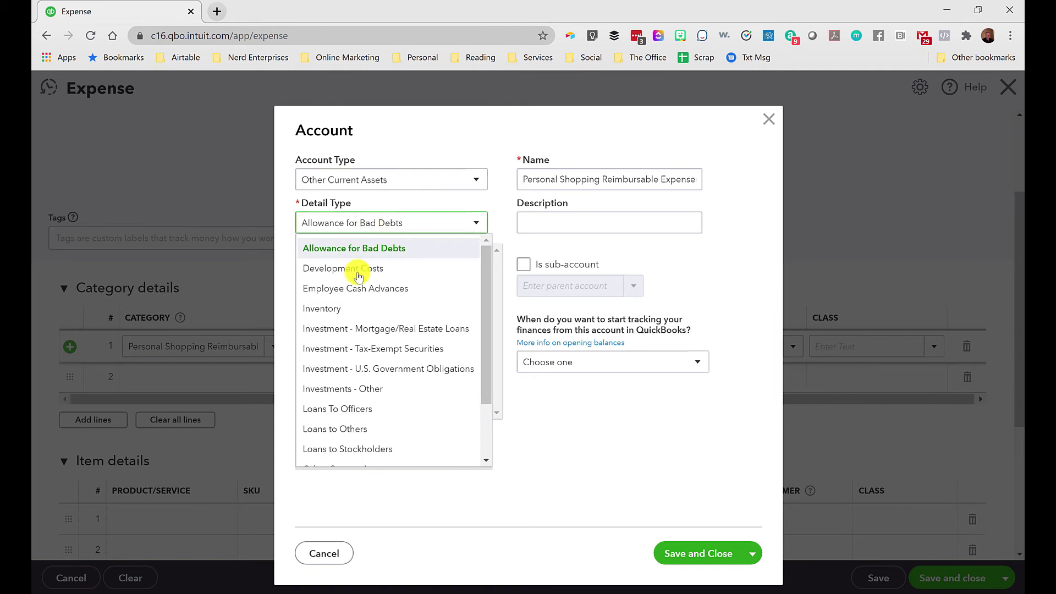
pyautogui.scroll(-3, 377, 380)
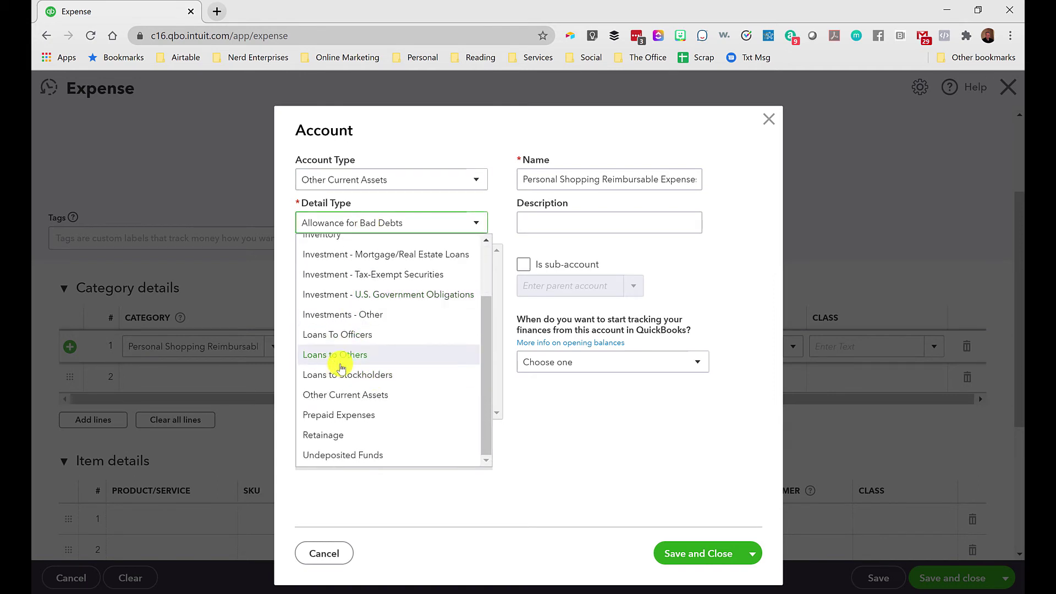
pyautogui.click(342, 396)
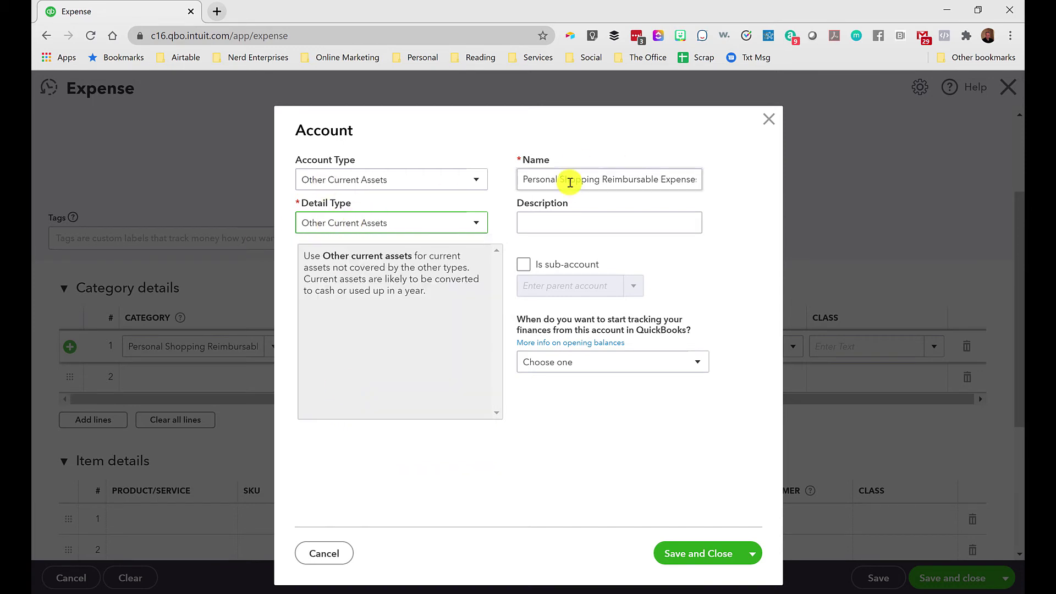
pyautogui.tripleClick(629, 180)
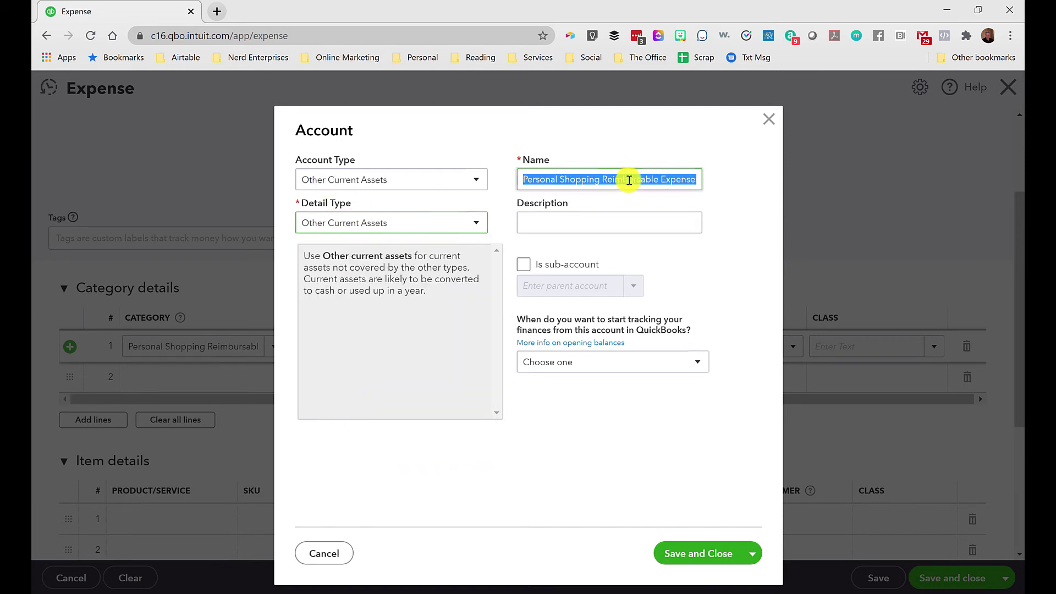
pyautogui.click(547, 226)
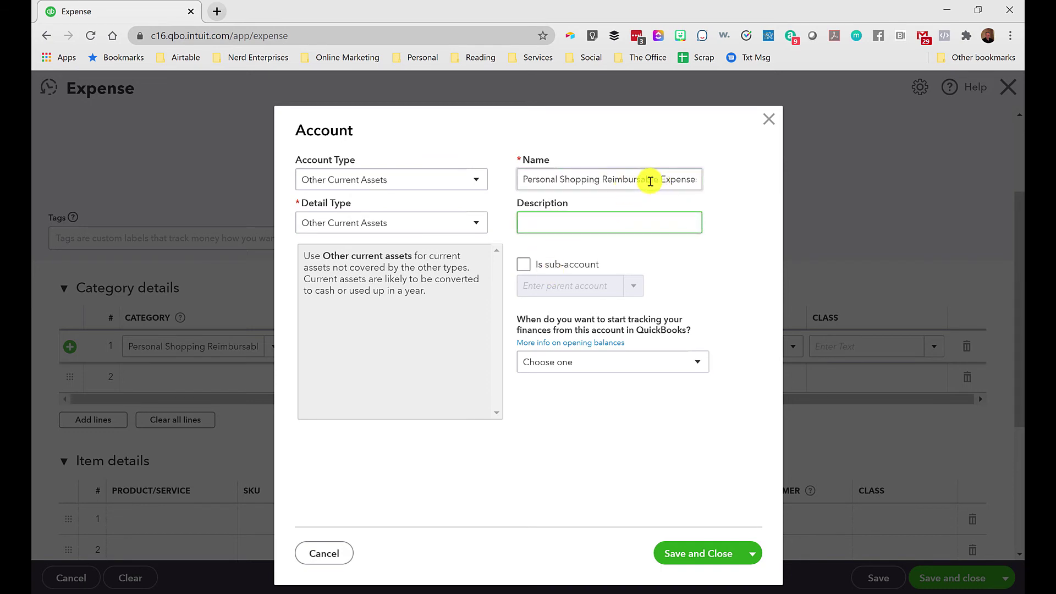
pyautogui.click(680, 554)
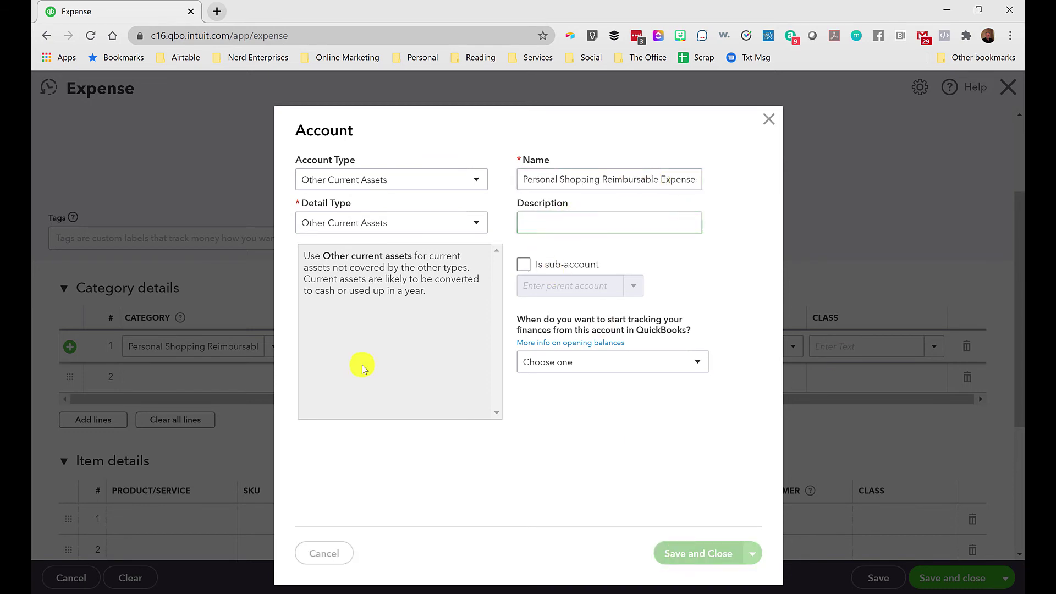
pyautogui.click(293, 337)
pyautogui.press('Tab')
pyautogui.press('Tab')
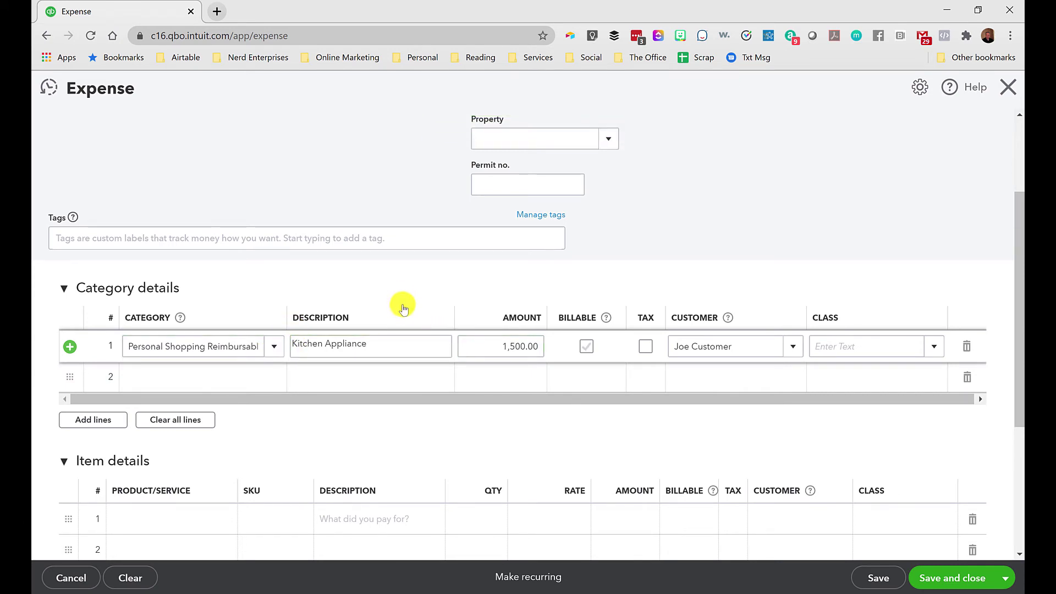
# Change the expense's payment date to 07/28/2020 and save it despite the empty class fields.
pyautogui.scroll(3, 405, 308)
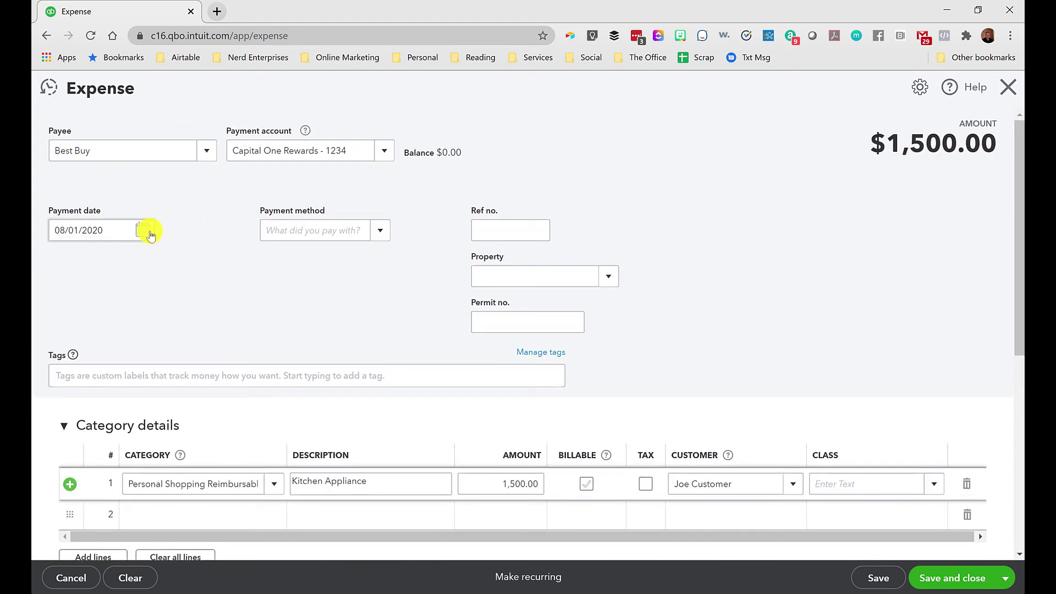
pyautogui.tripleClick(113, 228)
pyautogui.write('07/28/2020')
pyautogui.press('Tab')
pyautogui.scroll(-4, 245, 259)
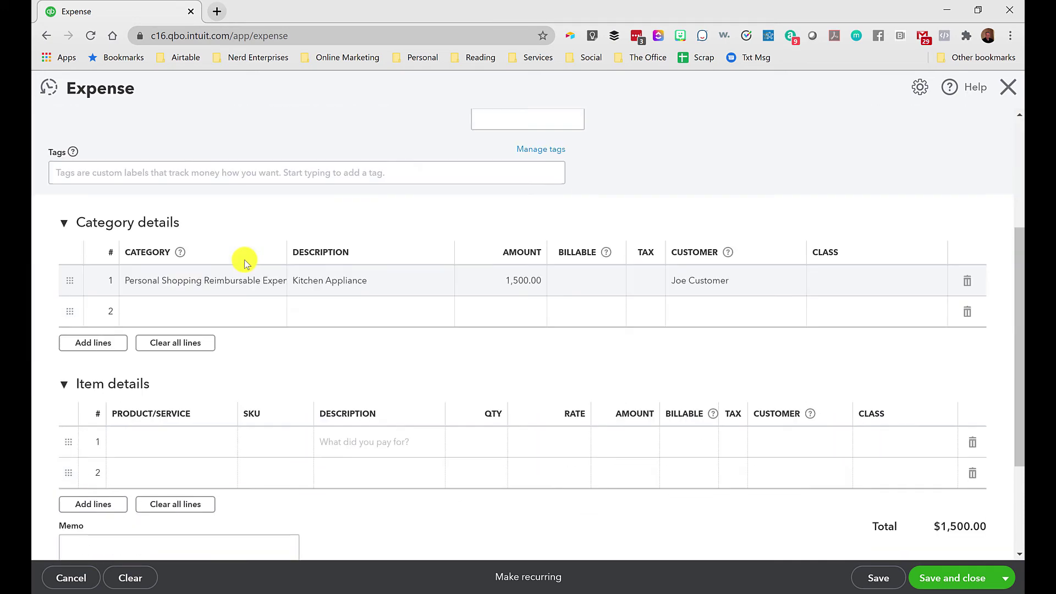
pyautogui.click(943, 583)
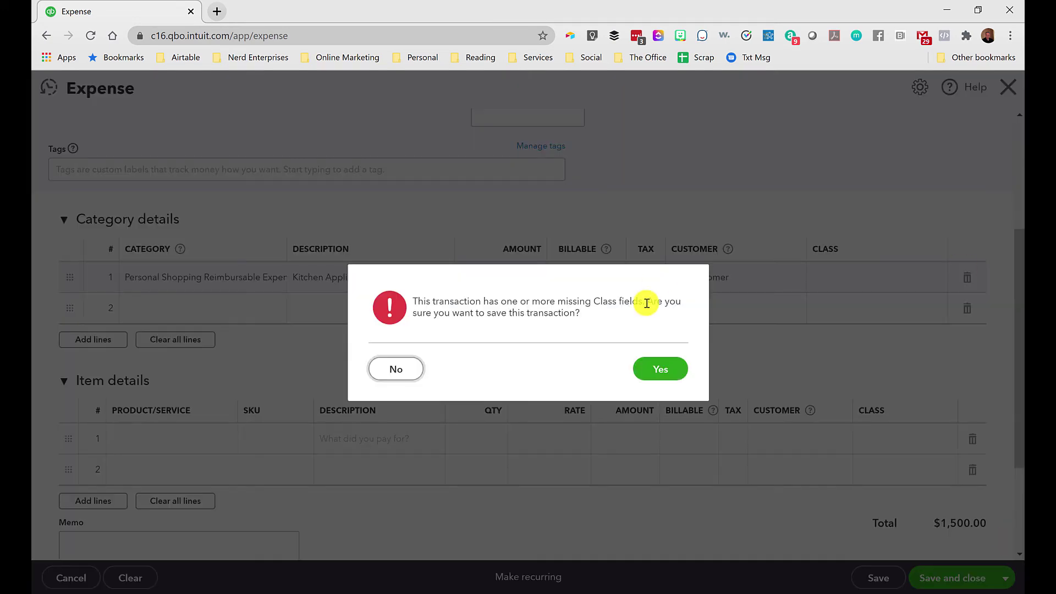
pyautogui.click(663, 368)
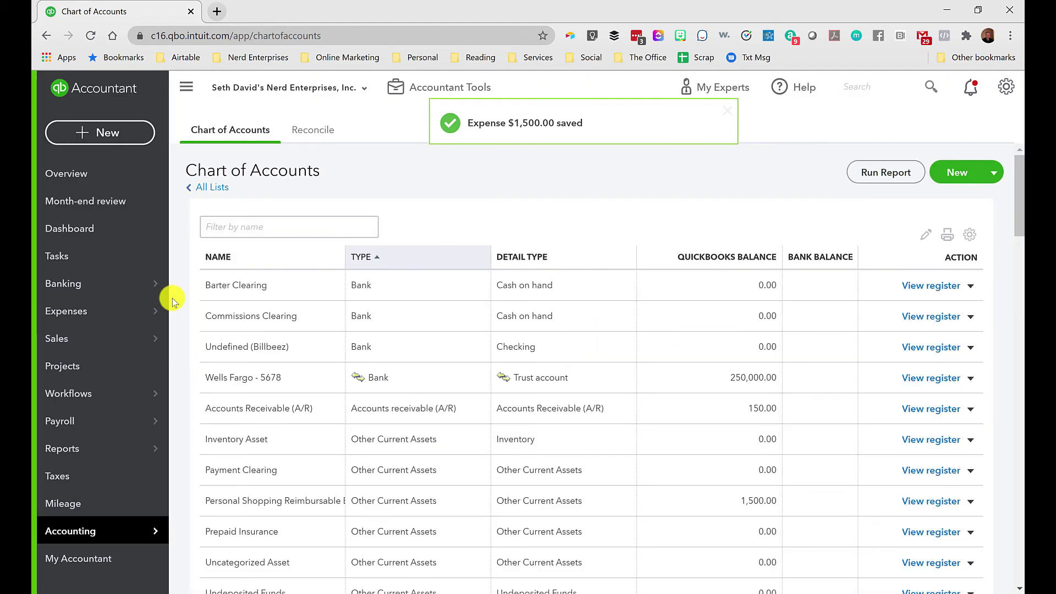
# Review the customer's invoice 1057, close it without saving, and go to the Reports list.
pyautogui.moveTo(110, 338)
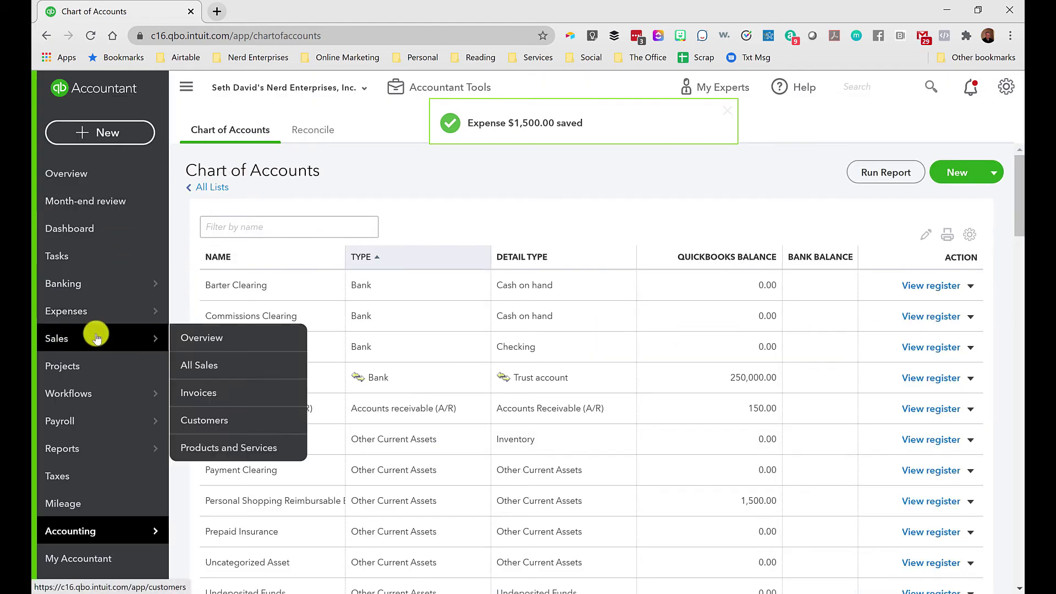
pyautogui.click(190, 420)
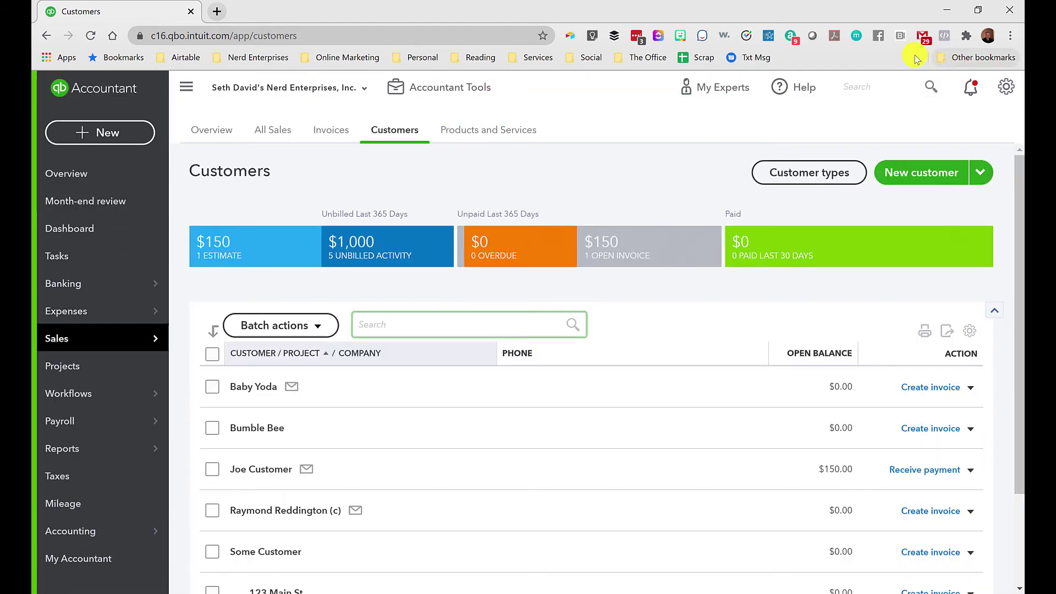
pyautogui.click(868, 86)
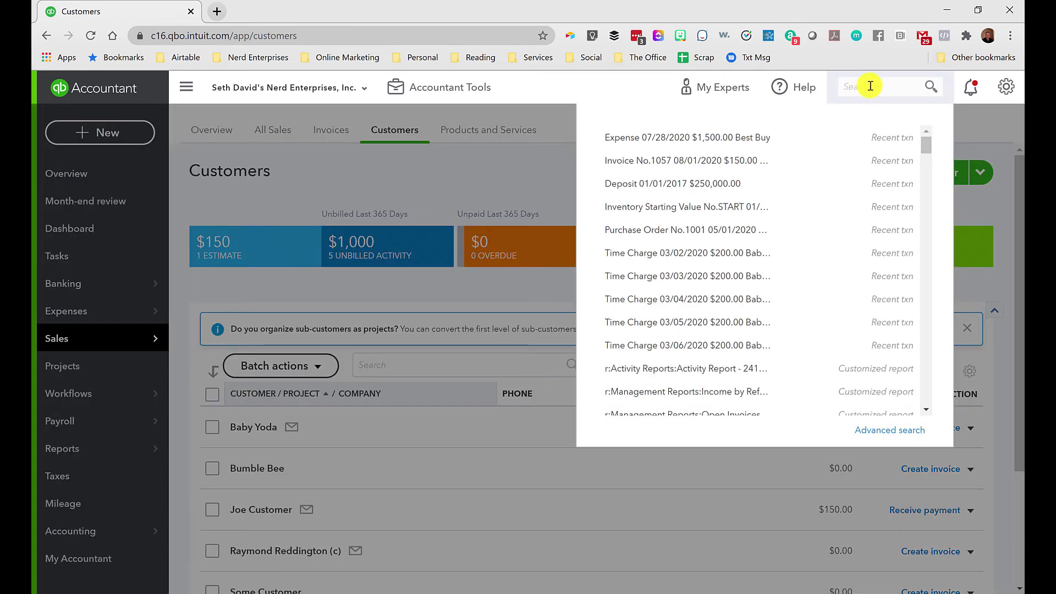
pyautogui.click(680, 161)
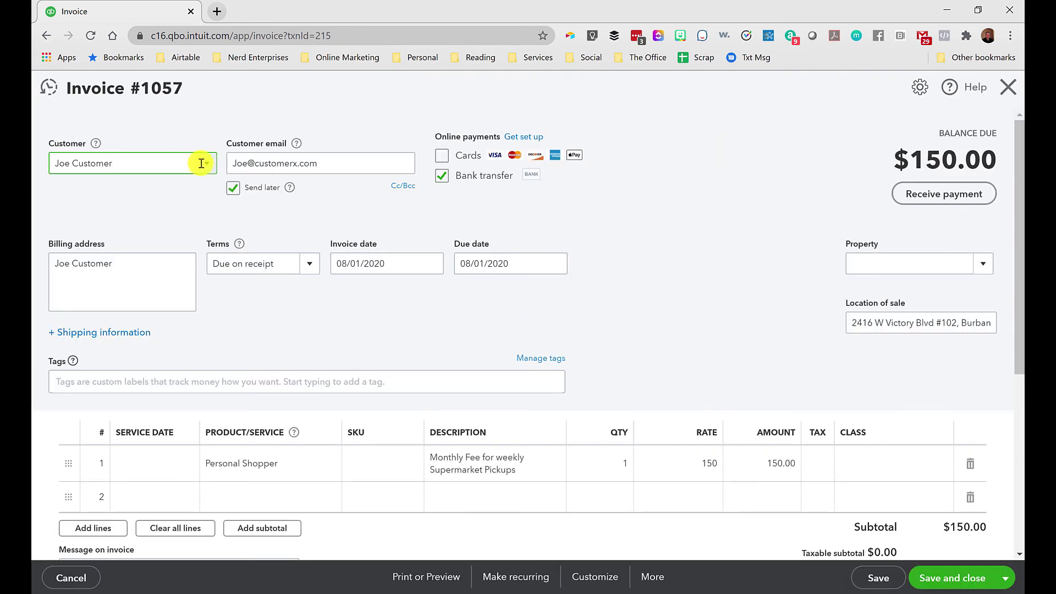
pyautogui.click(1008, 87)
pyautogui.click(607, 358)
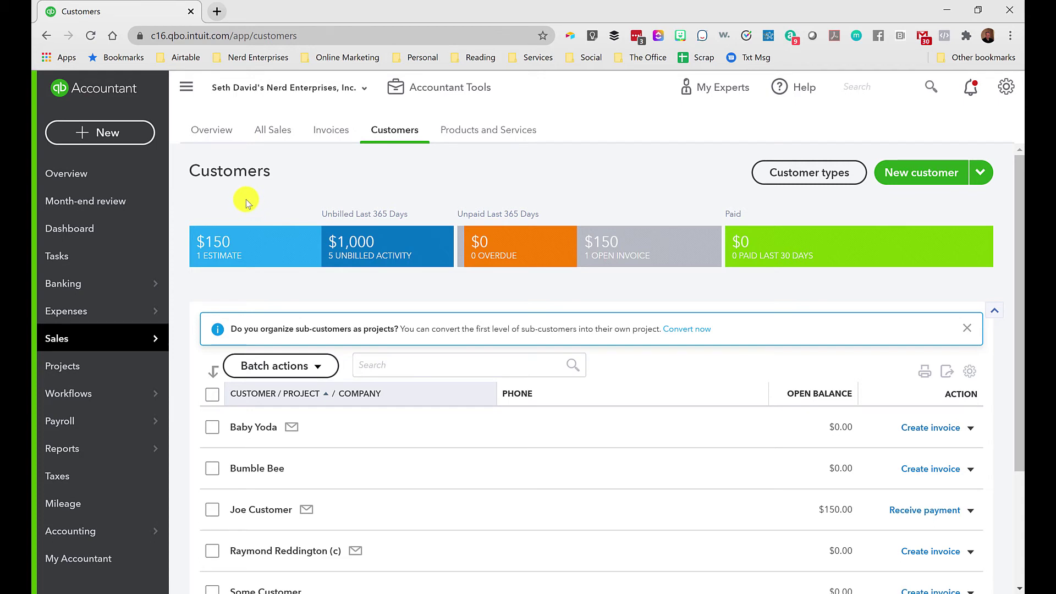
pyautogui.moveTo(66, 453)
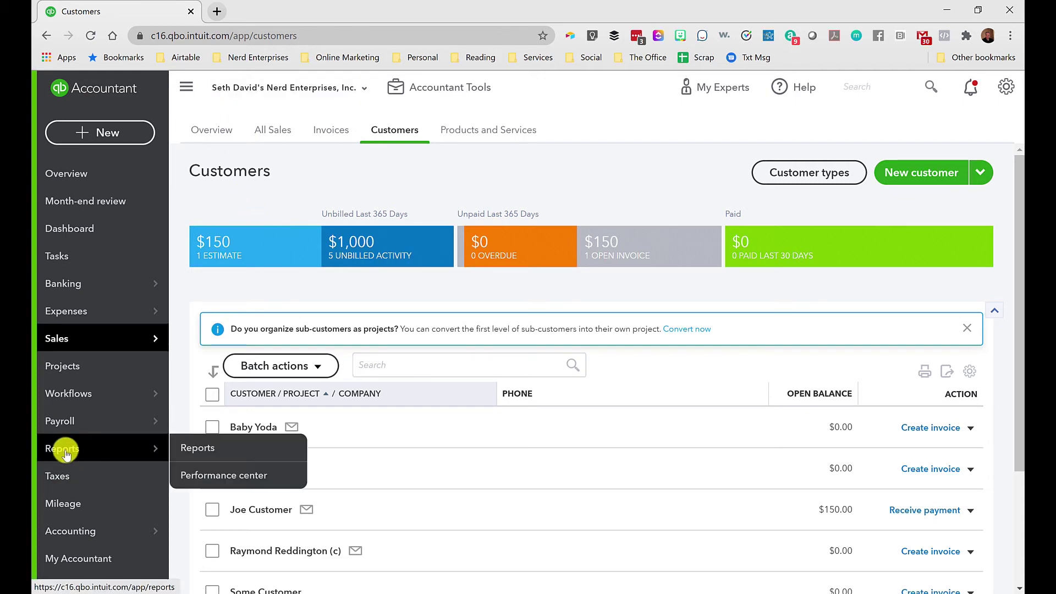
pyautogui.click(195, 449)
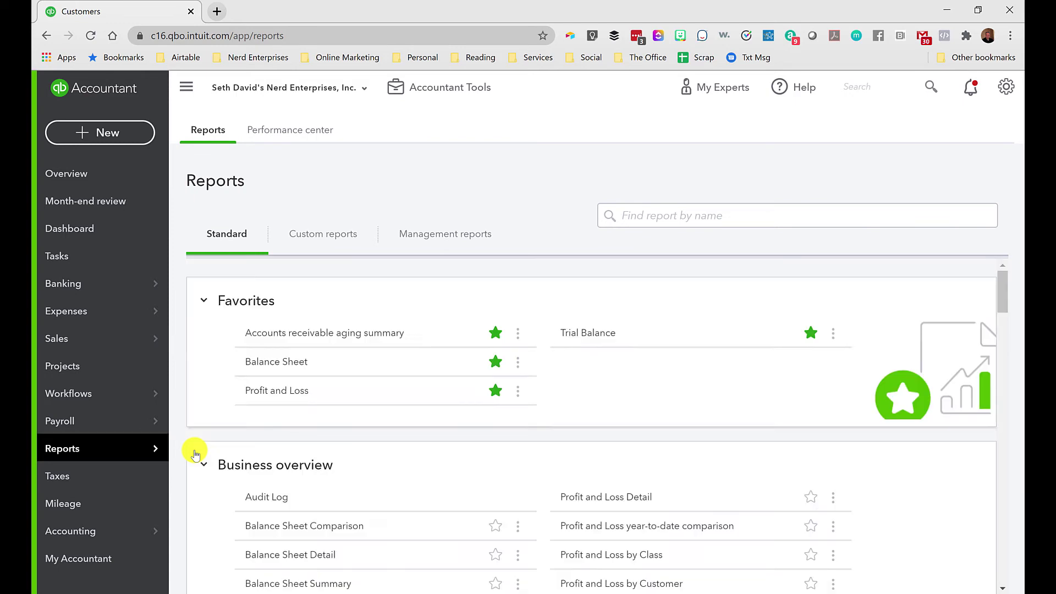
# Open the Balance Sheet and drill into the 1,500.00 Personal Shopping Reimbursable Expenses balance.
pyautogui.scroll(-4, 502, 332)
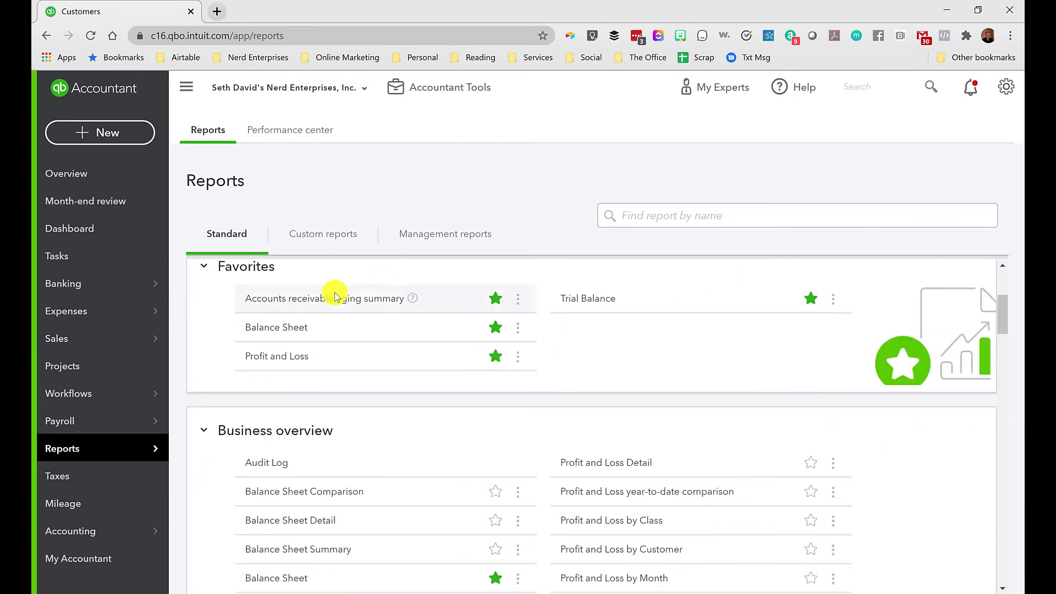
pyautogui.click(260, 329)
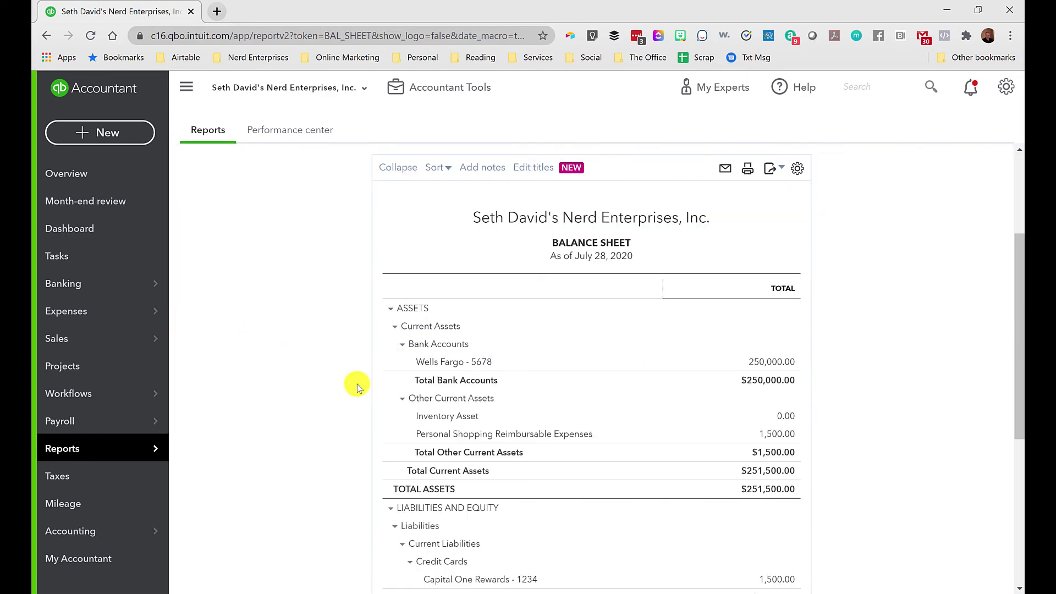
pyautogui.scroll(-1, 385, 379)
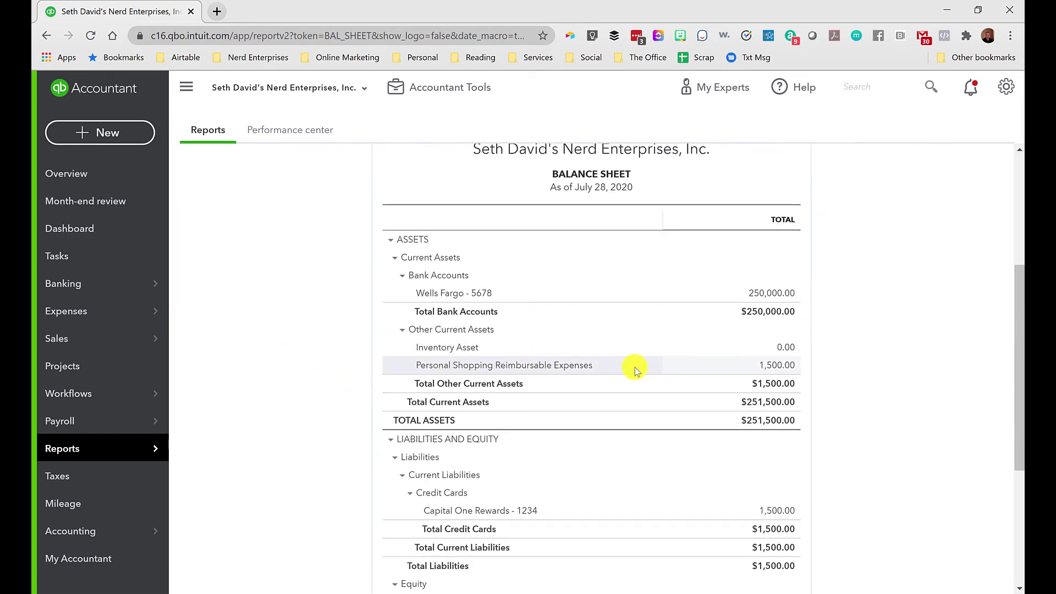
pyautogui.scroll(-2, 537, 366)
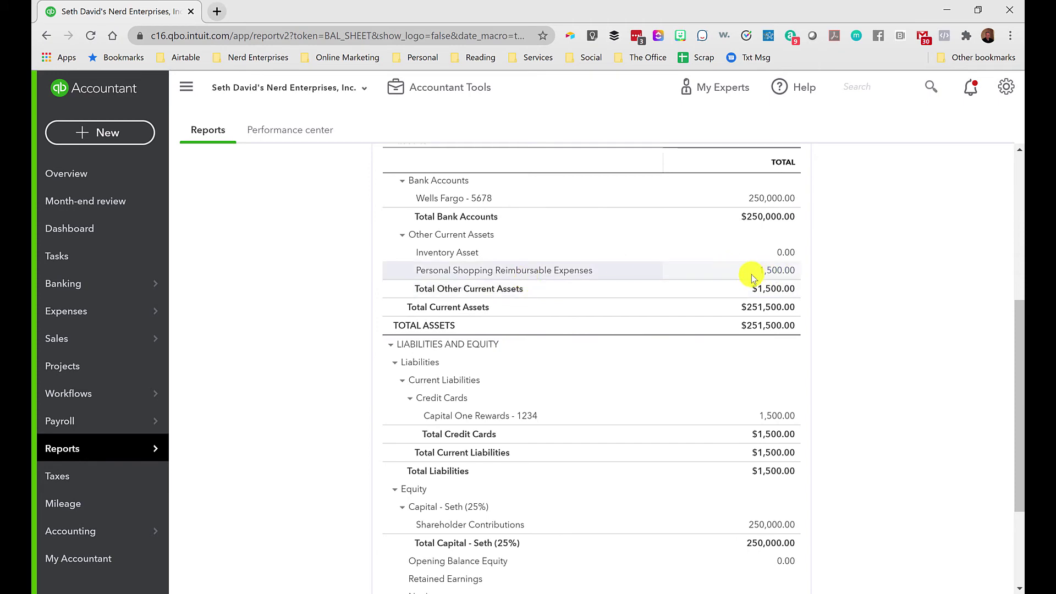
pyautogui.click(776, 272)
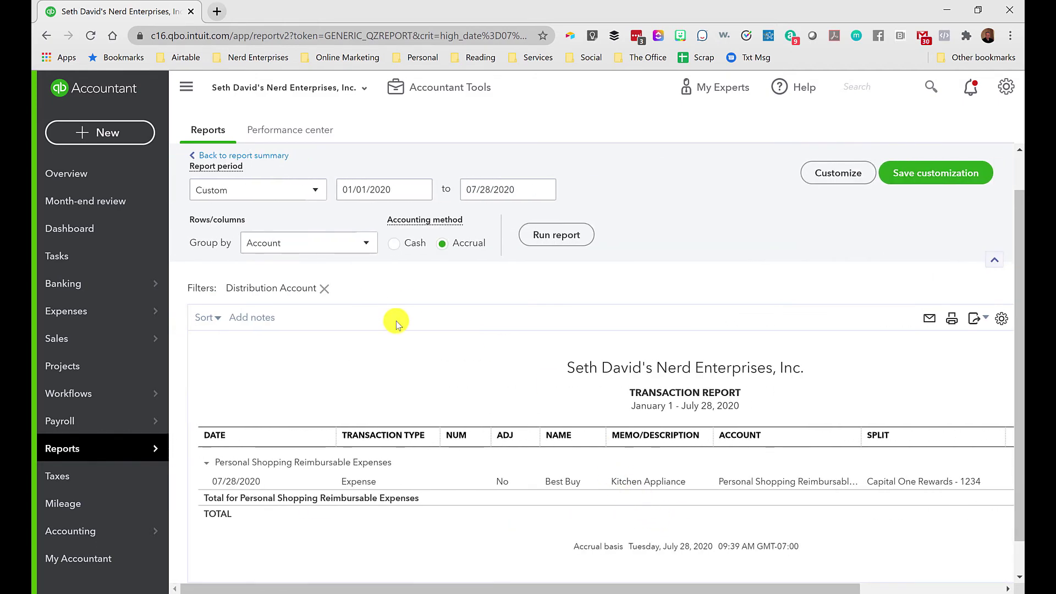
# Group the transaction report by Customer, rerun it, and review the Best Buy expense.
pyautogui.click(342, 244)
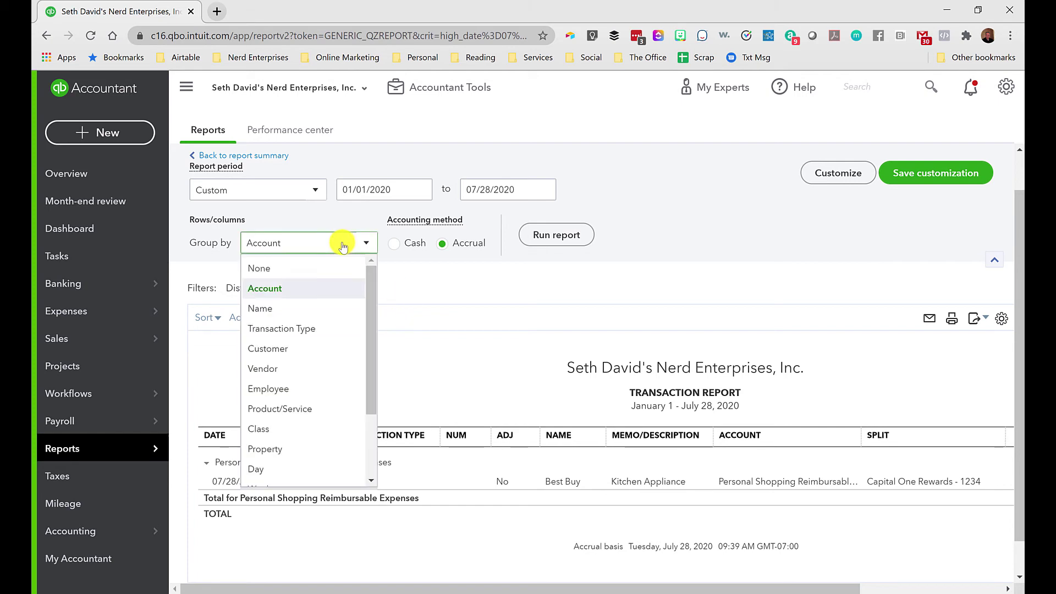
pyautogui.click(257, 348)
pyautogui.click(566, 235)
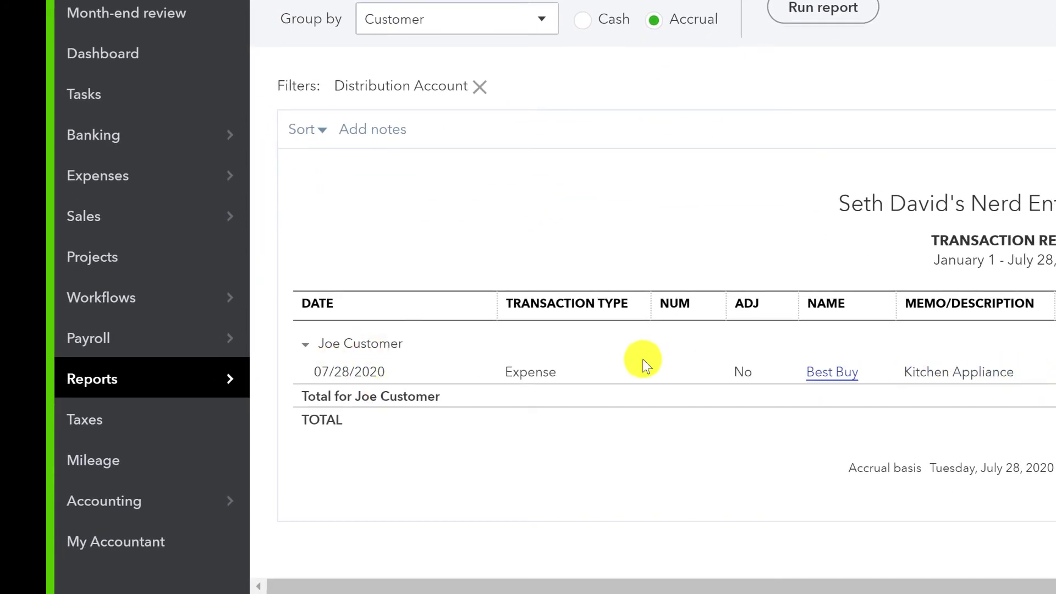
pyautogui.click(527, 376)
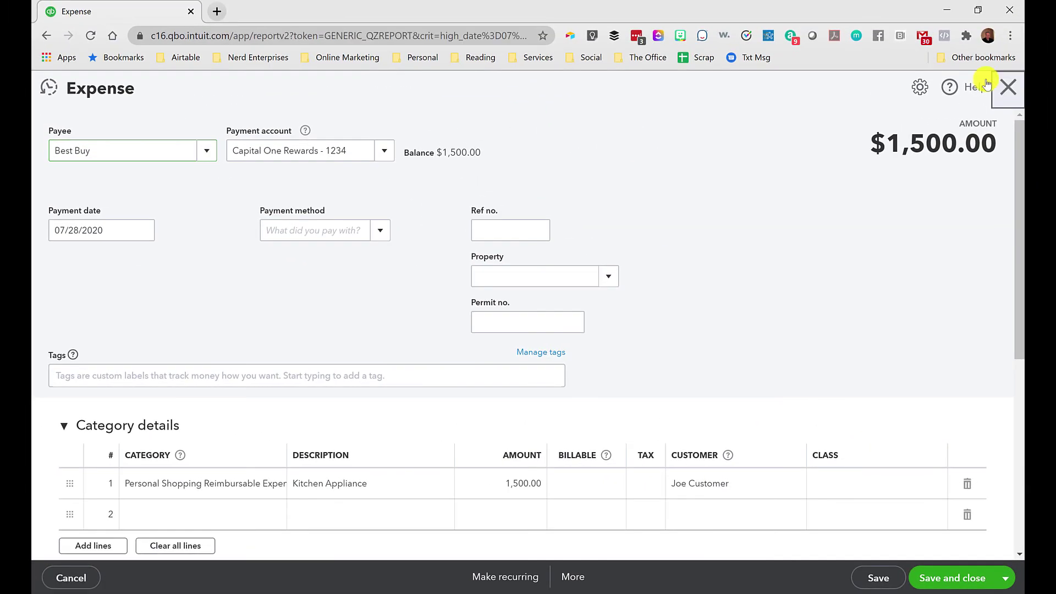
pyautogui.click(1009, 85)
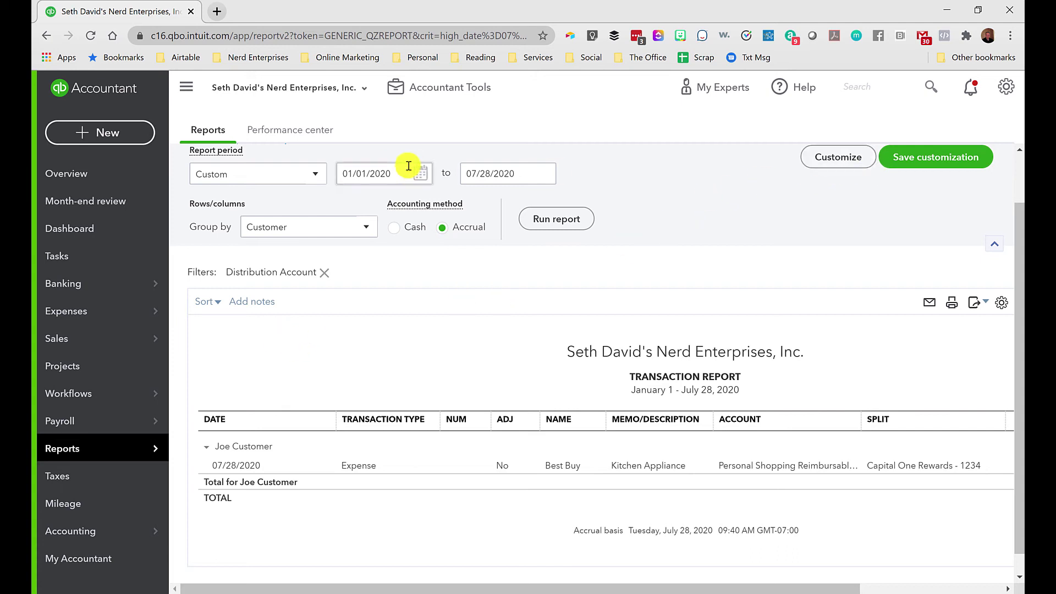
pyautogui.scroll(1, 897, 212)
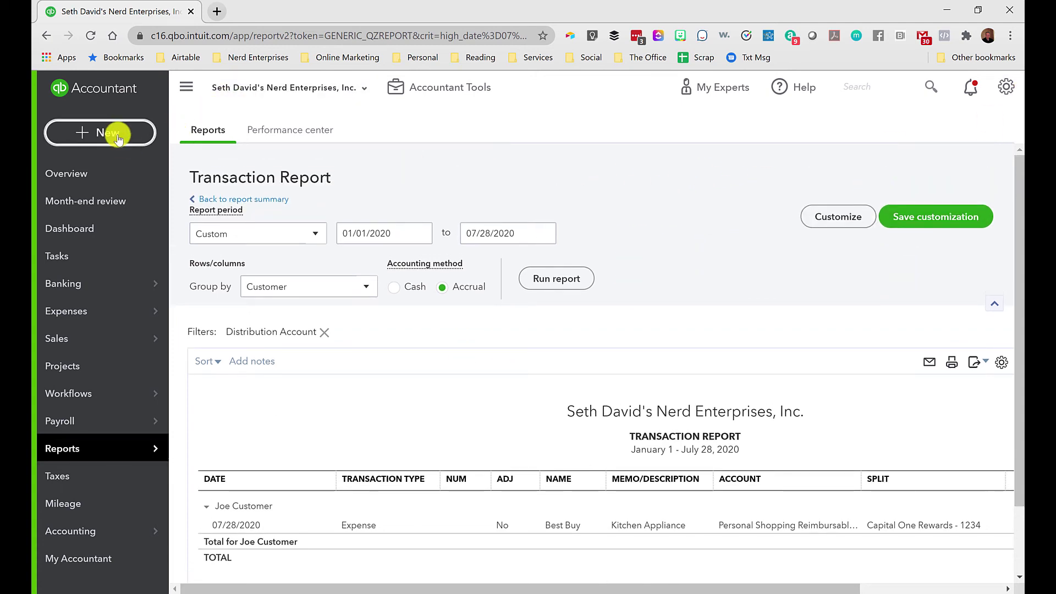
# Start a new invoice for the customer.
pyautogui.click(108, 133)
pyautogui.click(79, 220)
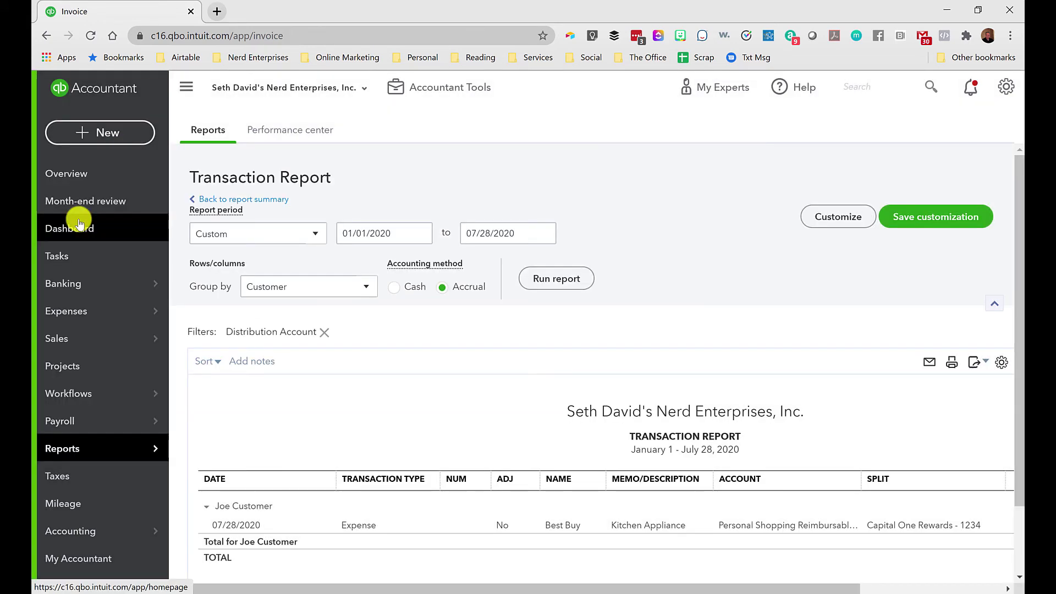
pyautogui.write('Joe Customer')
pyautogui.press('Tab')
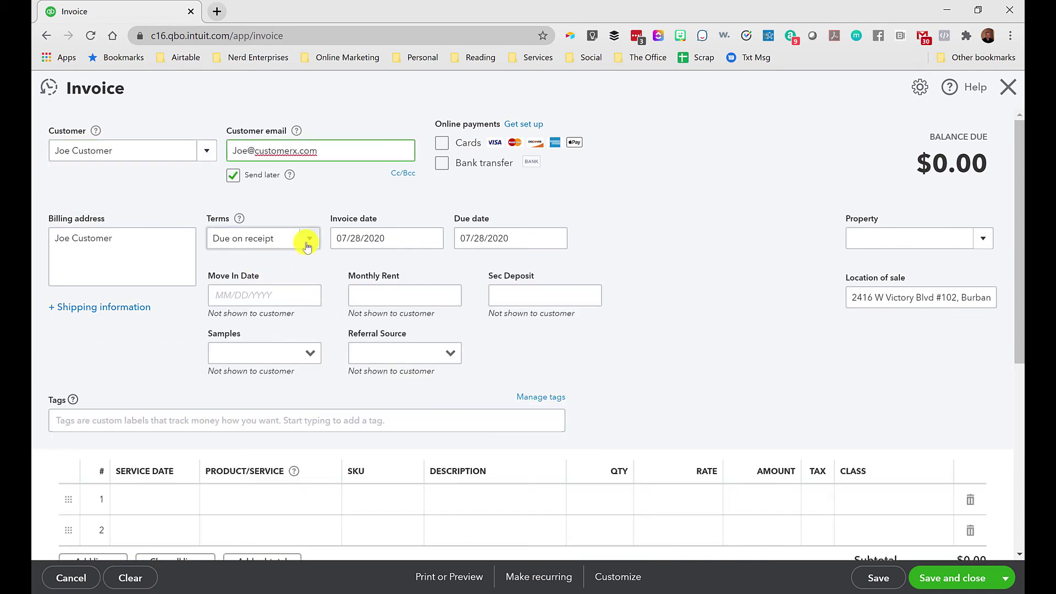
# Add 'Personal Shopping Reimbursements' as a new product/service on invoice line 1.
pyautogui.scroll(-3, 304, 254)
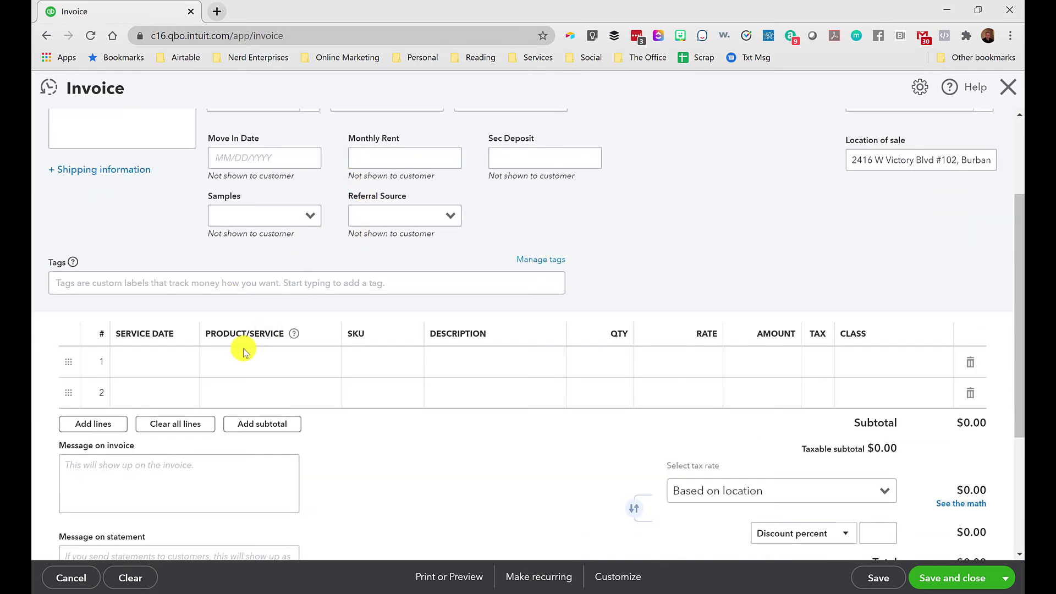
pyautogui.click(264, 363)
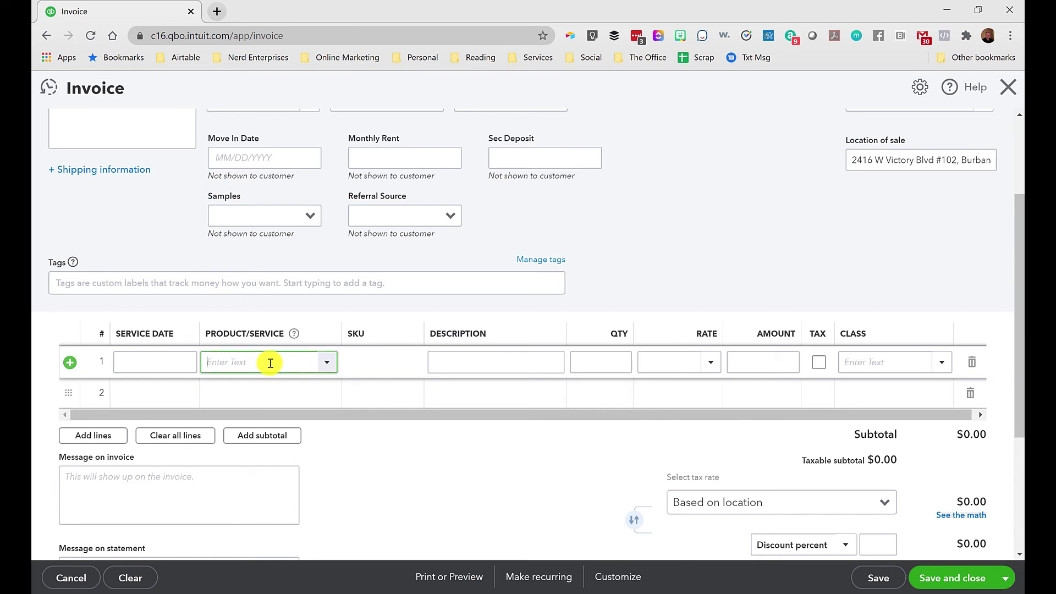
pyautogui.write('Personal Shopper')
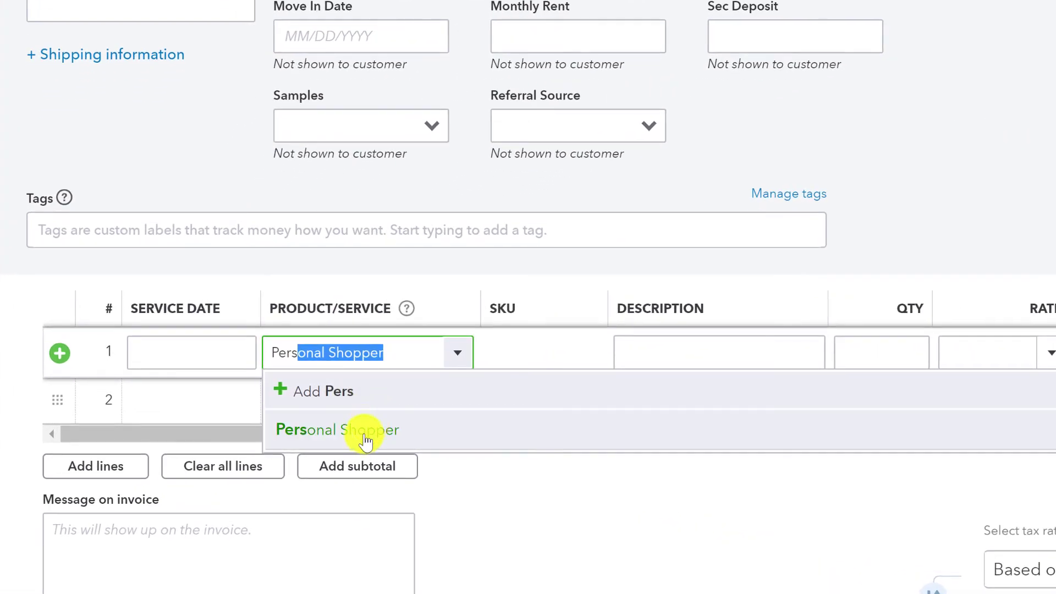
pyautogui.moveTo(396, 352); pyautogui.dragTo(139, 318)
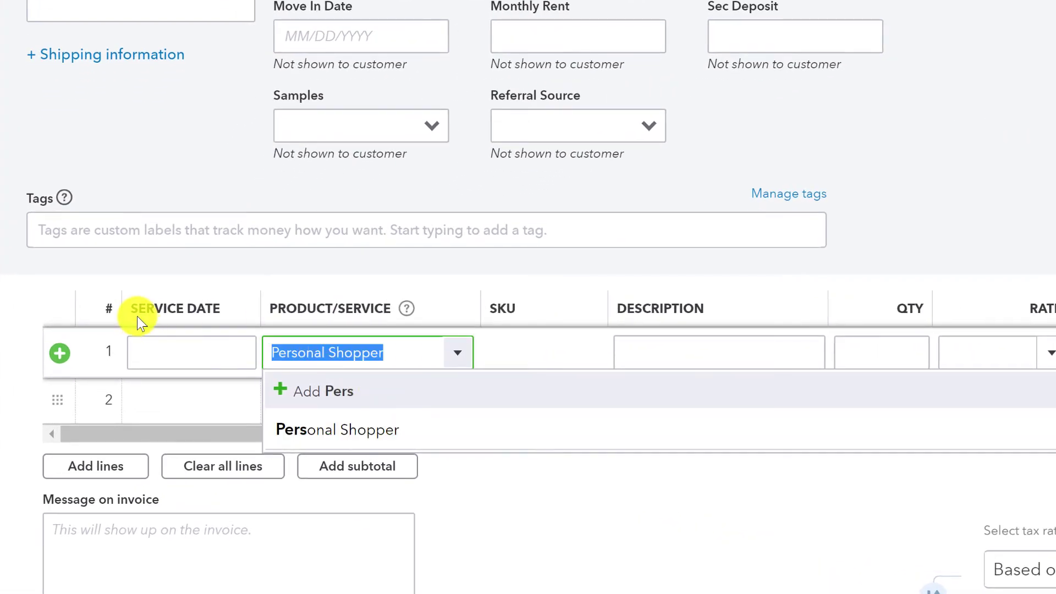
pyautogui.write('Personal Sh')
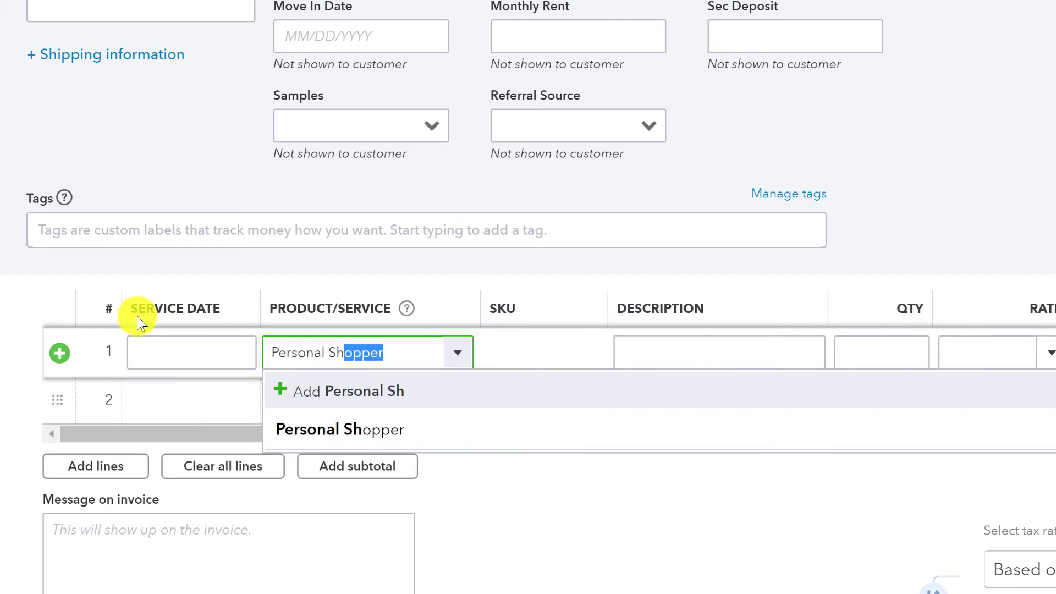
pyautogui.write('opping Reim')
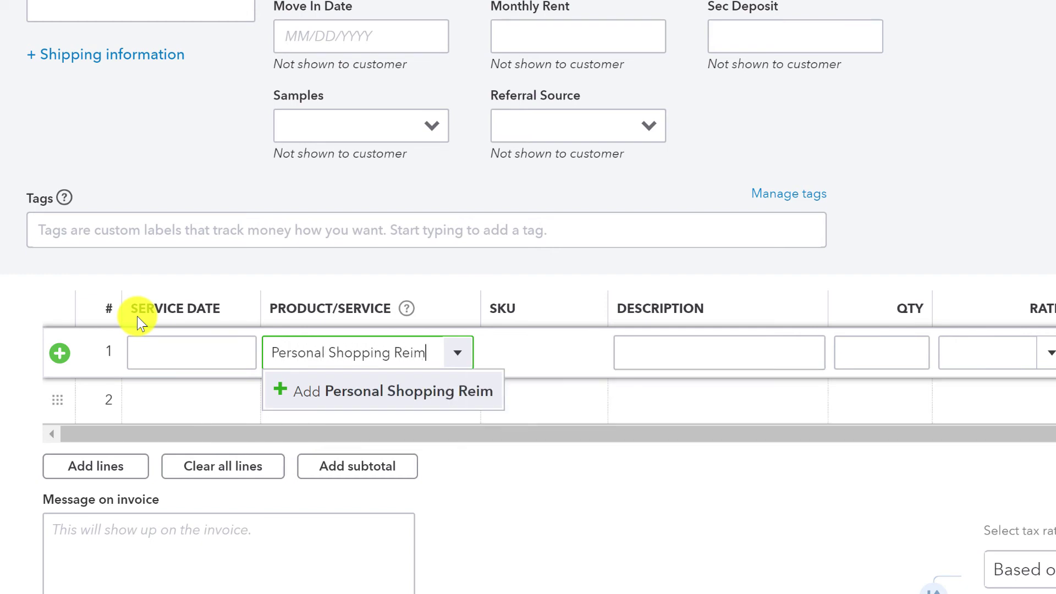
pyautogui.write('bursements')
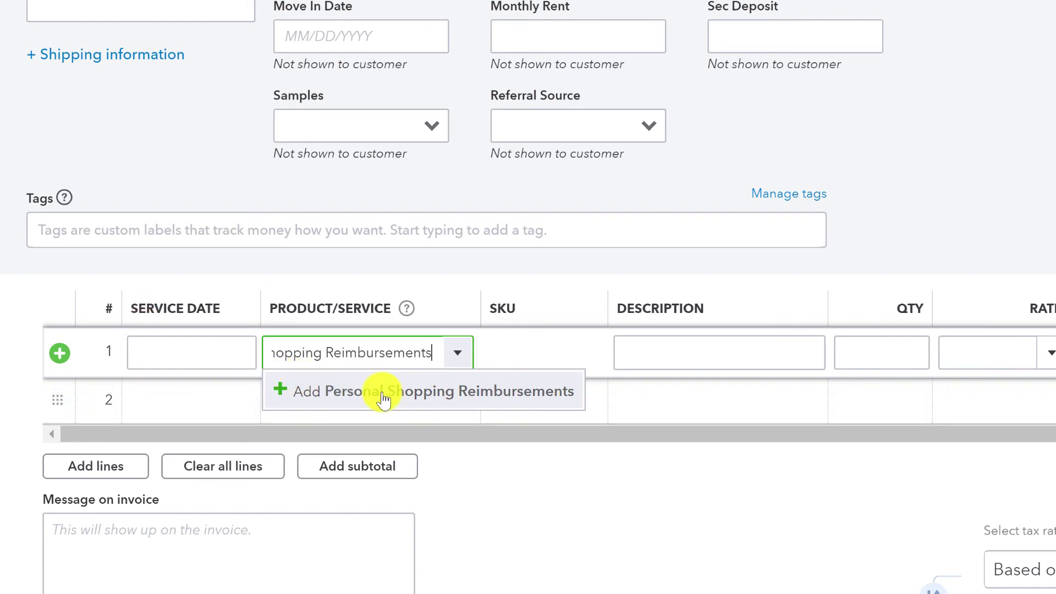
pyautogui.click(412, 405)
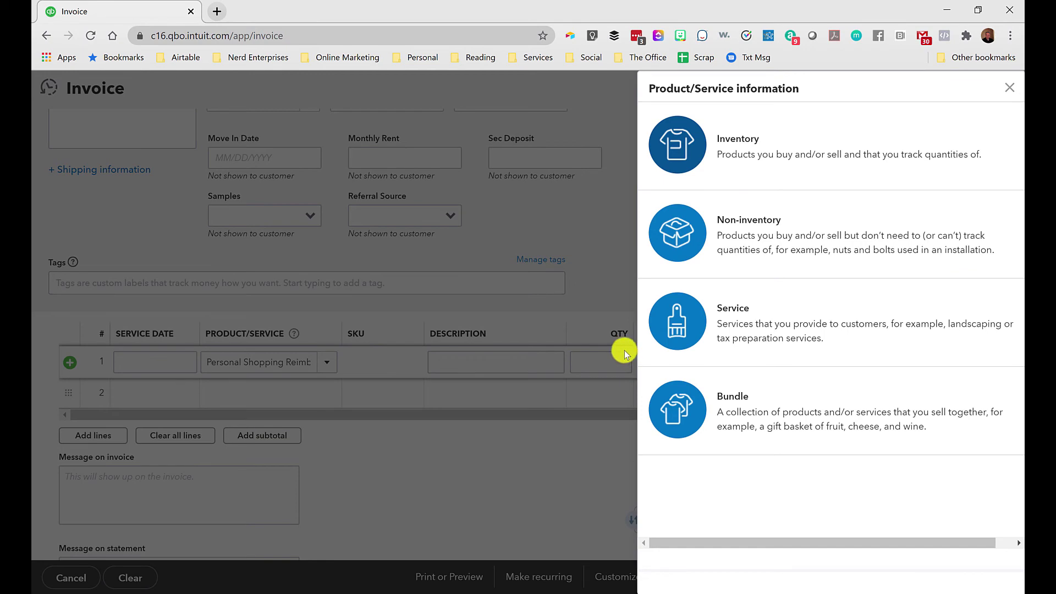
# Save it as a nontaxable service posting to Personal Shopping Reimbursable Expenses.
pyautogui.click(742, 311)
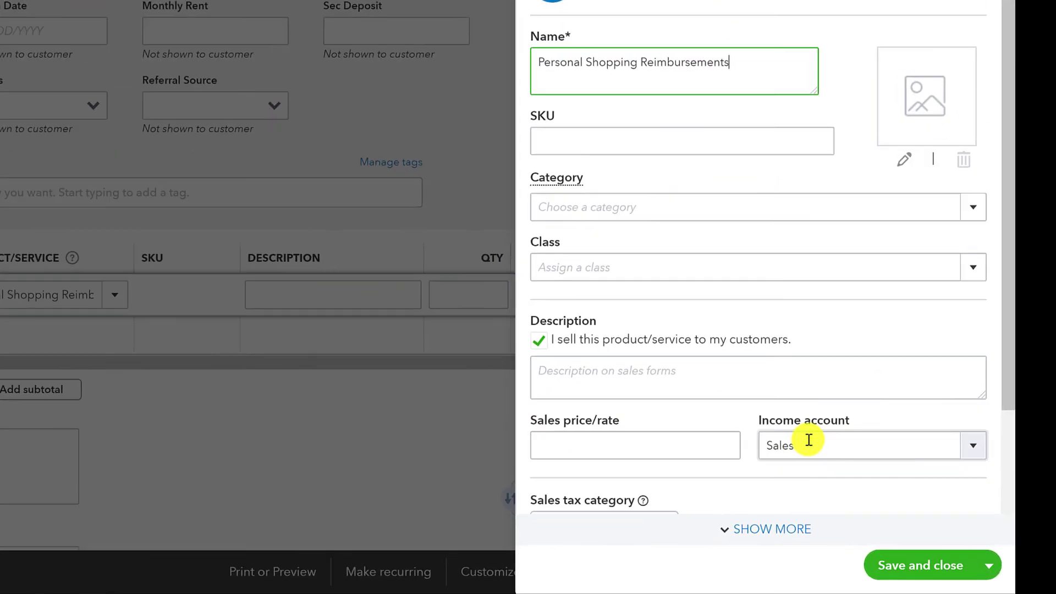
pyautogui.click(809, 441)
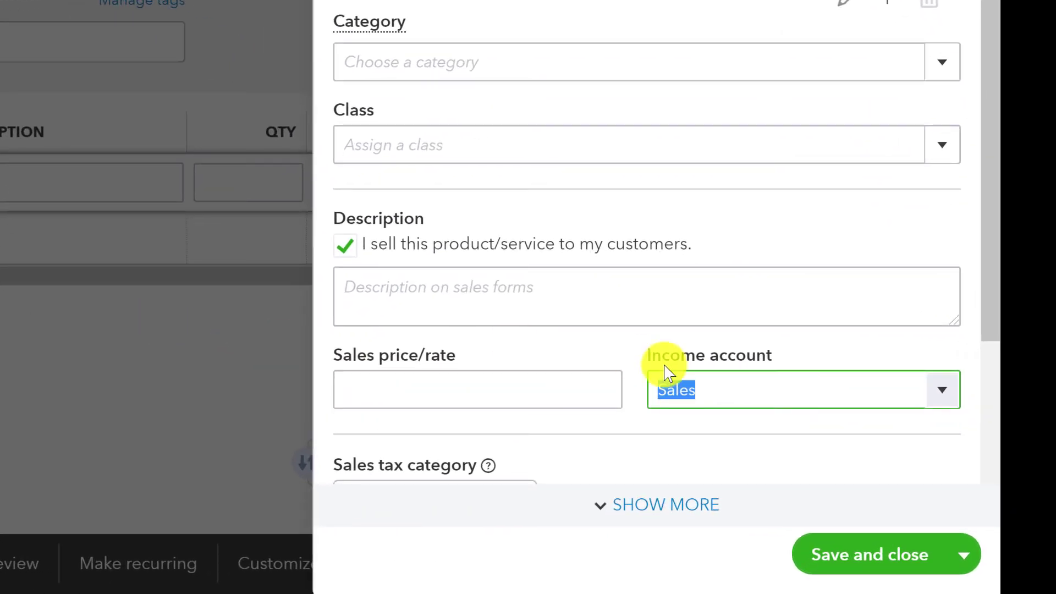
pyautogui.scroll(-3, 828, 324)
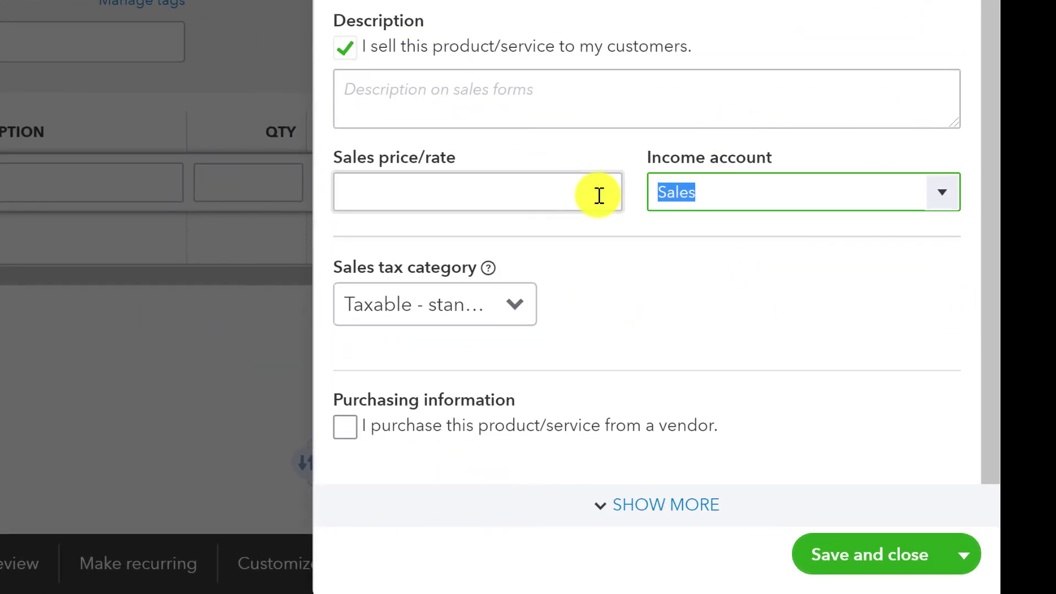
pyautogui.write('Pe')
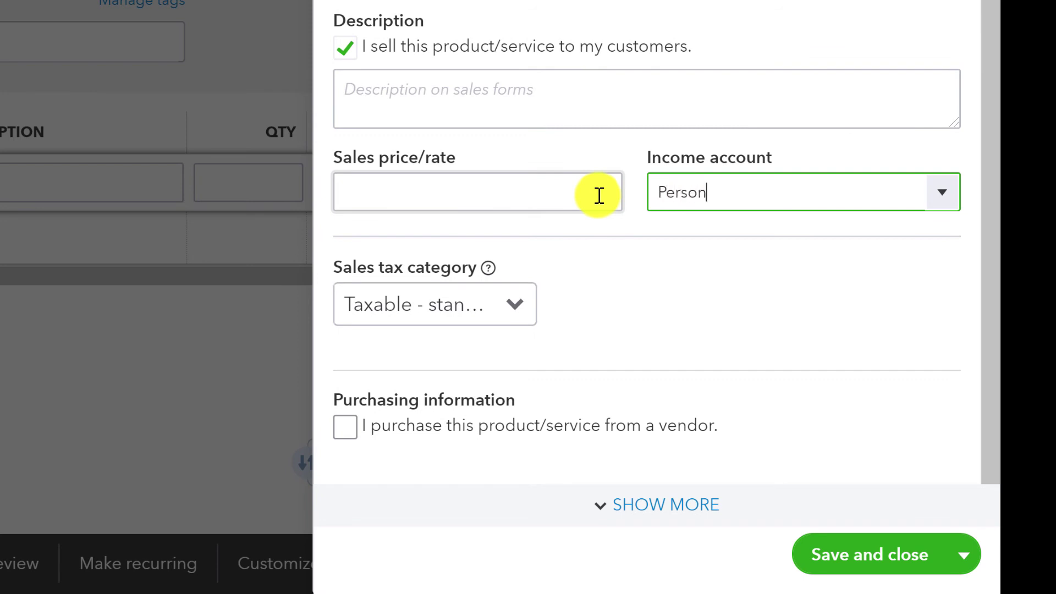
pyautogui.write('rson')
pyautogui.click(694, 282)
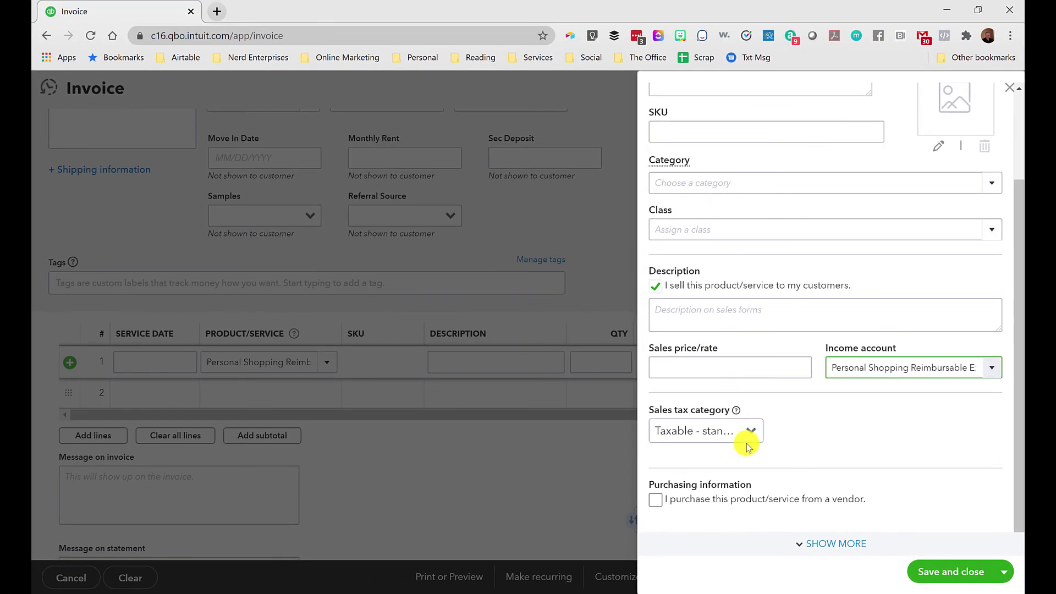
pyautogui.click(751, 430)
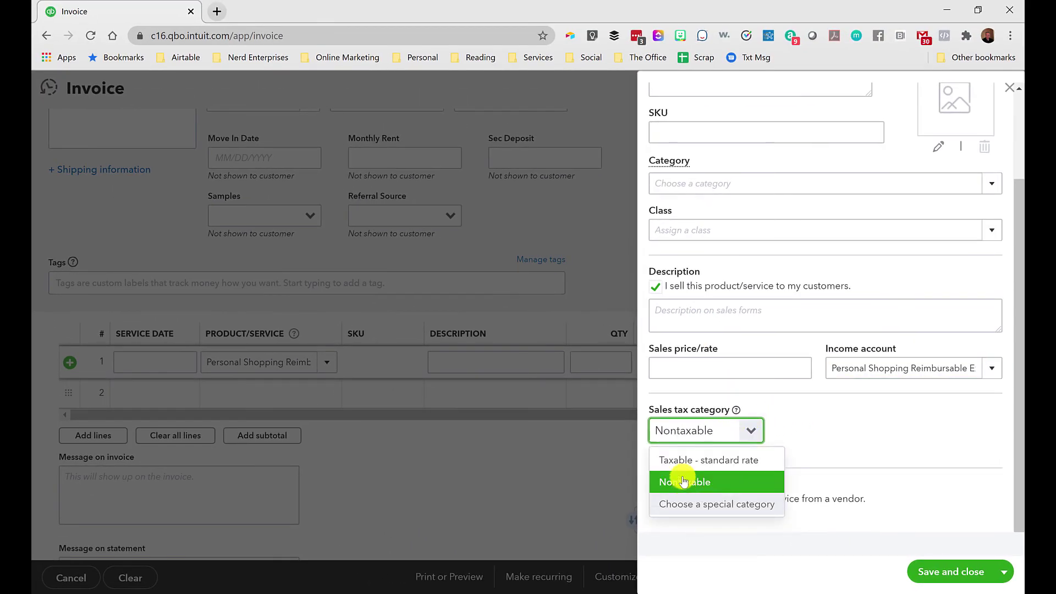
pyautogui.click(684, 482)
pyautogui.scroll(3, 825, 412)
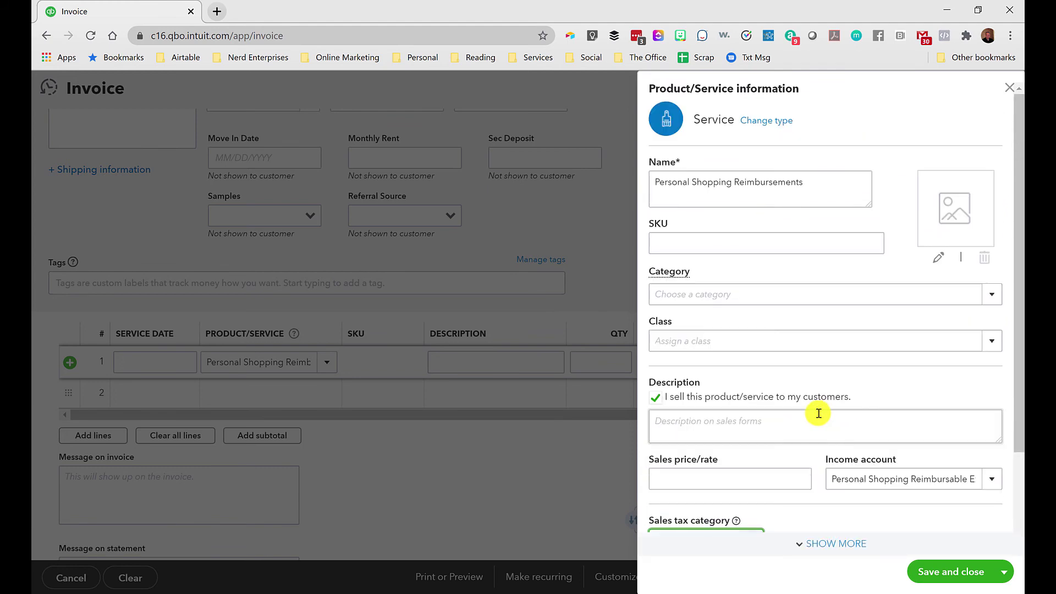
pyautogui.click(952, 577)
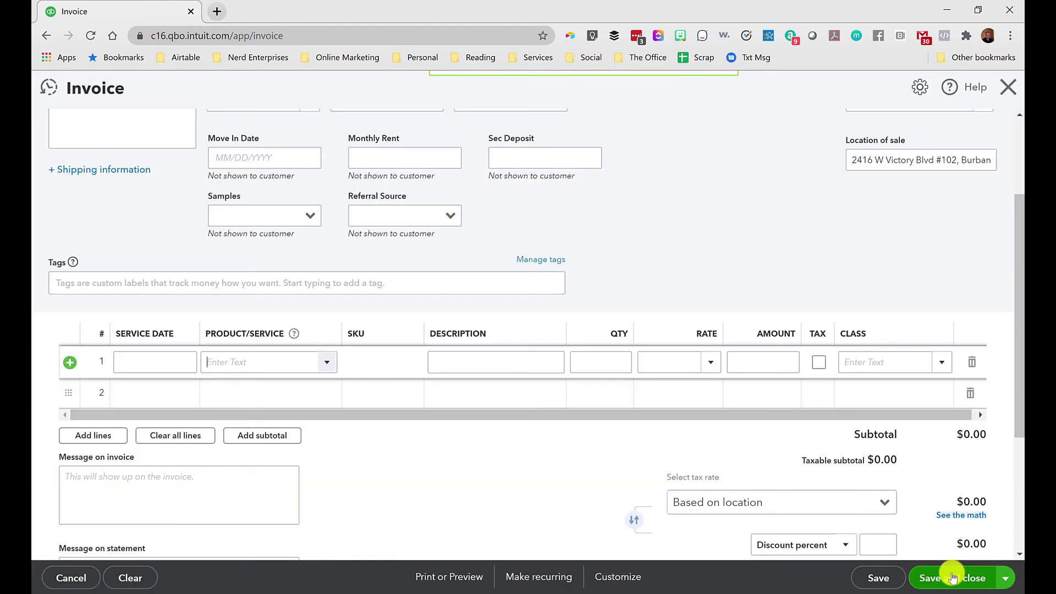
pyautogui.click(506, 361)
# Describe line 1 as 'Kitchen Appliance from Best Buy' with a rate of 1,500.
pyautogui.write('Kitchen Appliance from Best Buy')
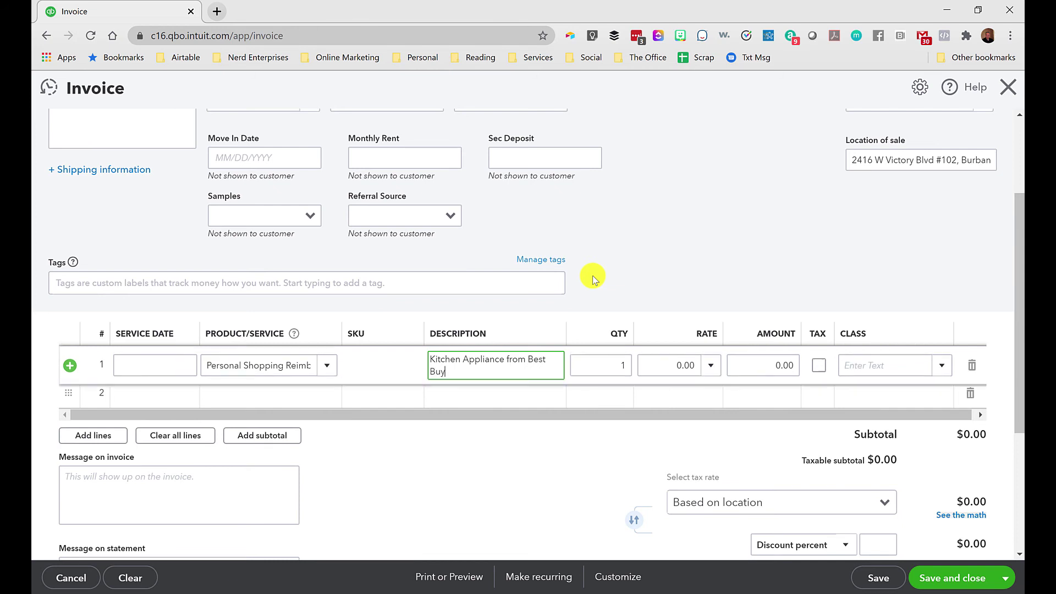
pyautogui.scroll(-1, 592, 289)
pyautogui.press('Tab')
pyautogui.press('Tab')
pyautogui.write('1,500')
pyautogui.press('Tab')
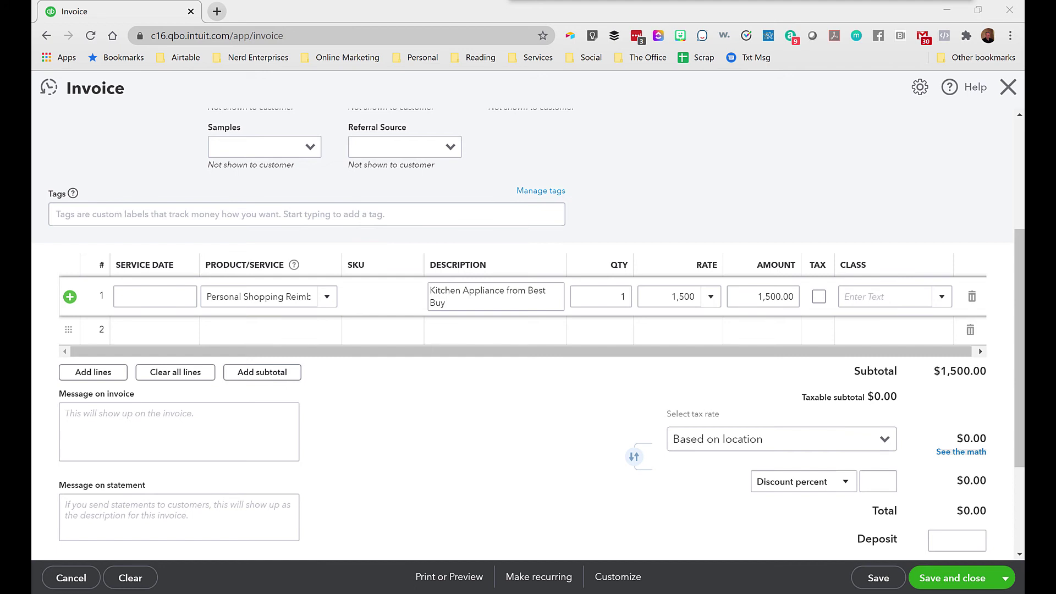
# Attach the Best Buy receipt PDF to the invoice and include it when emailing.
pyautogui.moveTo(401, 256); pyautogui.dragTo(378, 491)
pyautogui.scroll(-3, 450, 221)
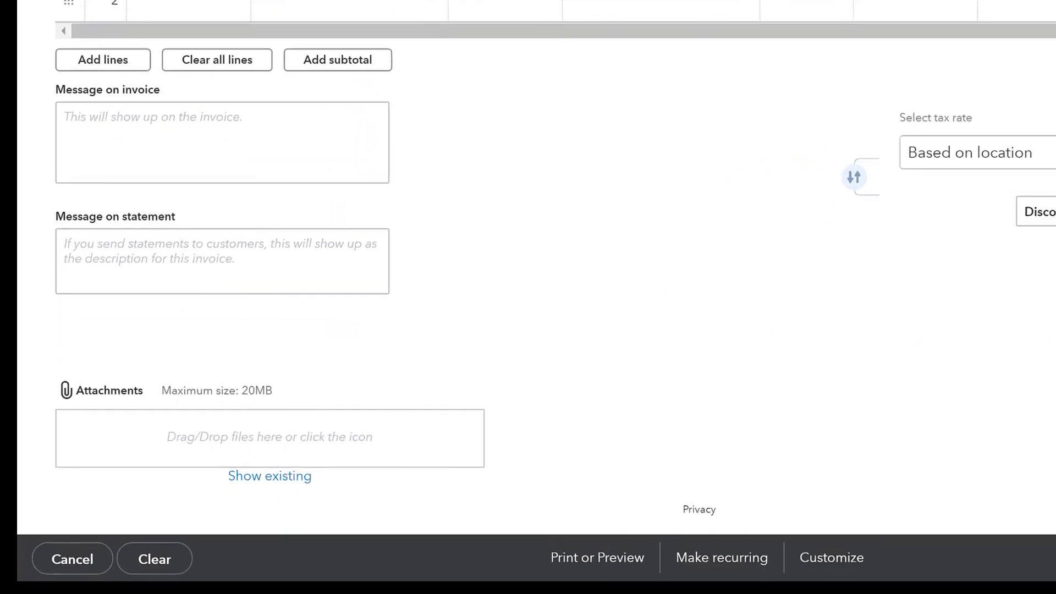
pyautogui.moveTo(410, 330); pyautogui.dragTo(100, 408)
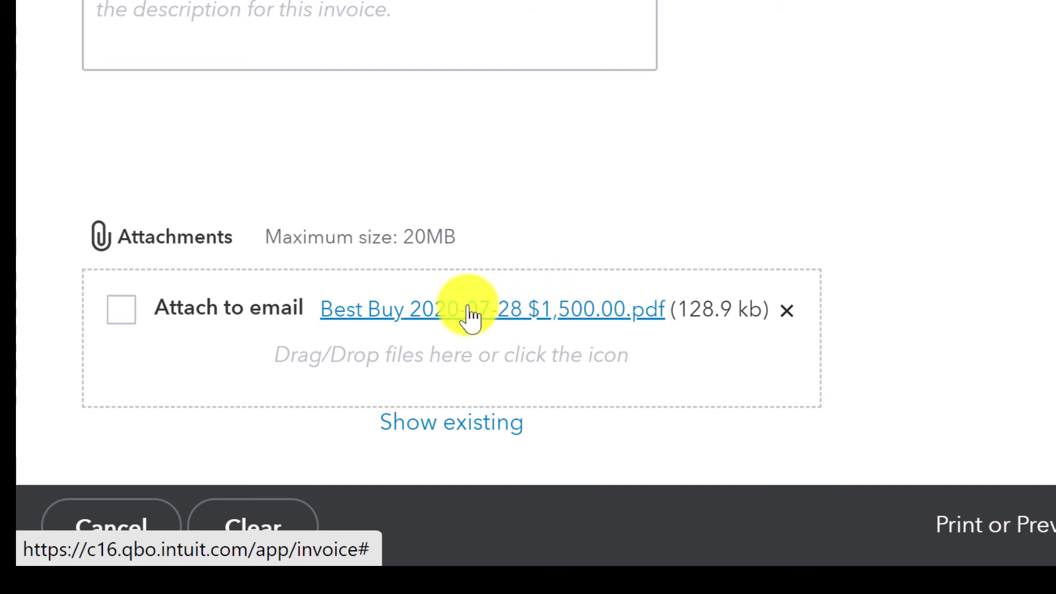
pyautogui.click(124, 312)
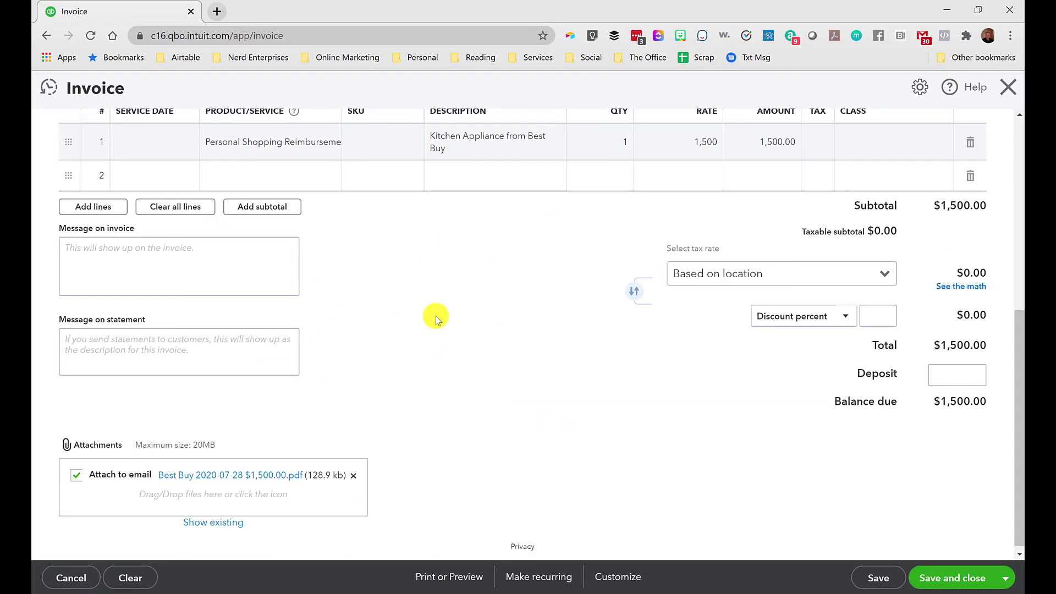
pyautogui.scroll(2, 460, 335)
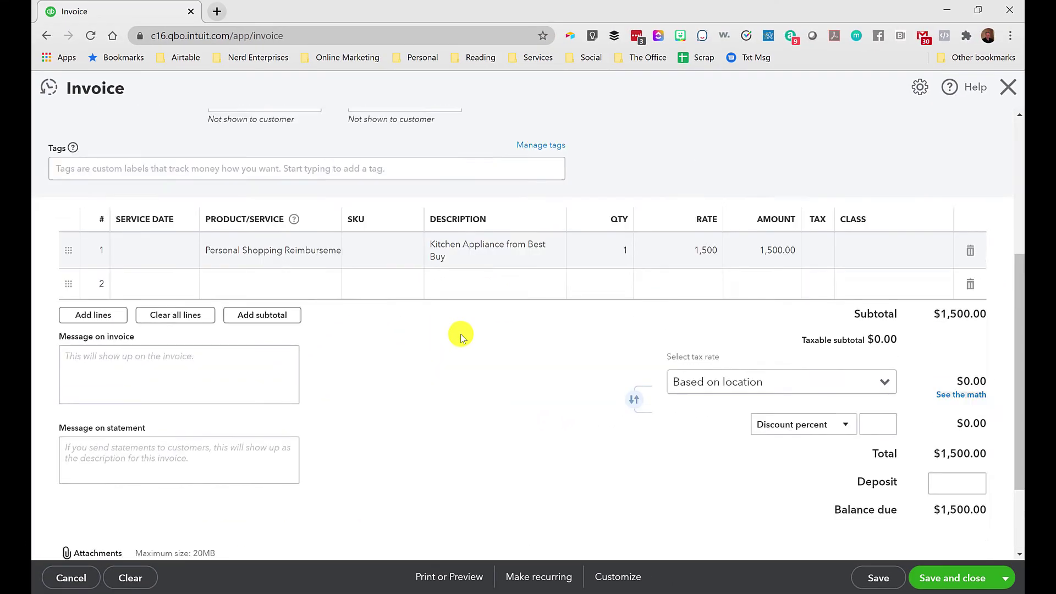
pyautogui.scroll(3, 461, 335)
pyautogui.moveTo(566, 385); pyautogui.dragTo(595, 385)
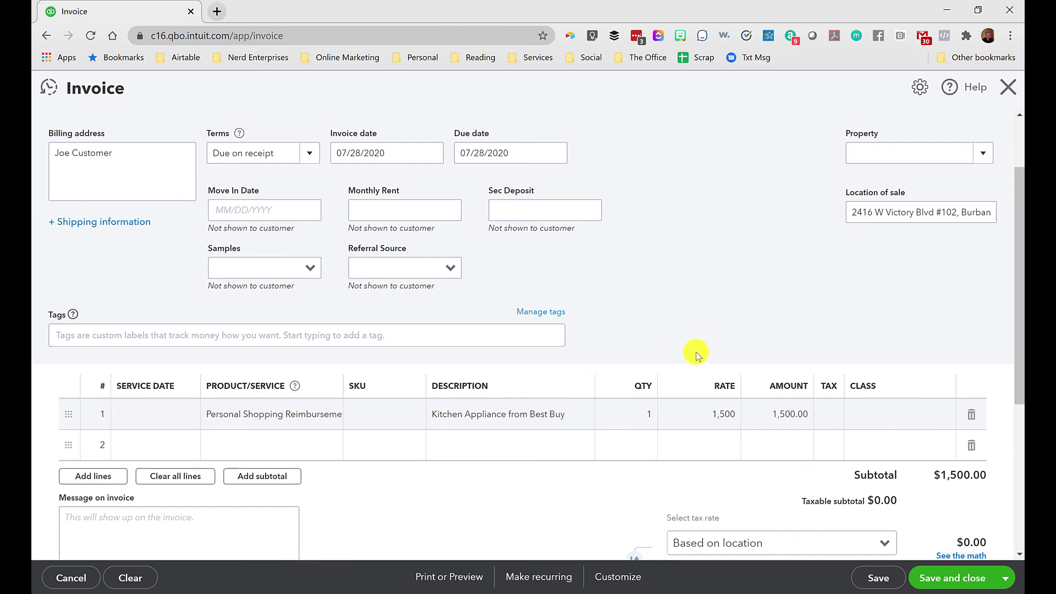
# Widen the Product/Service column and add 'Convenience Fee' as a new product on line 2.
pyautogui.scroll(-1, 756, 410)
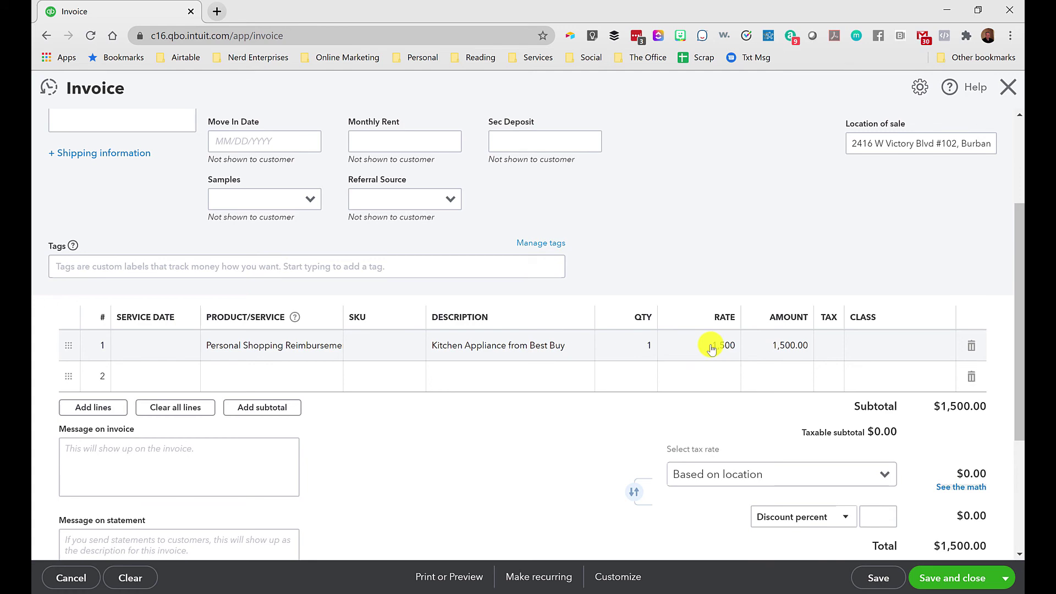
pyautogui.scroll(-2, 419, 490)
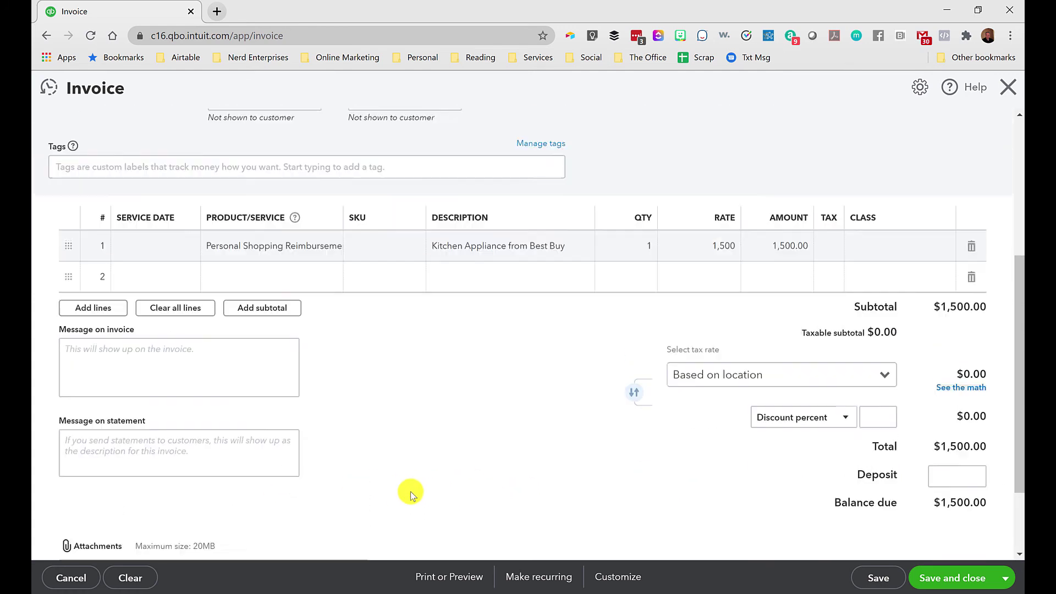
pyautogui.scroll(2, 413, 492)
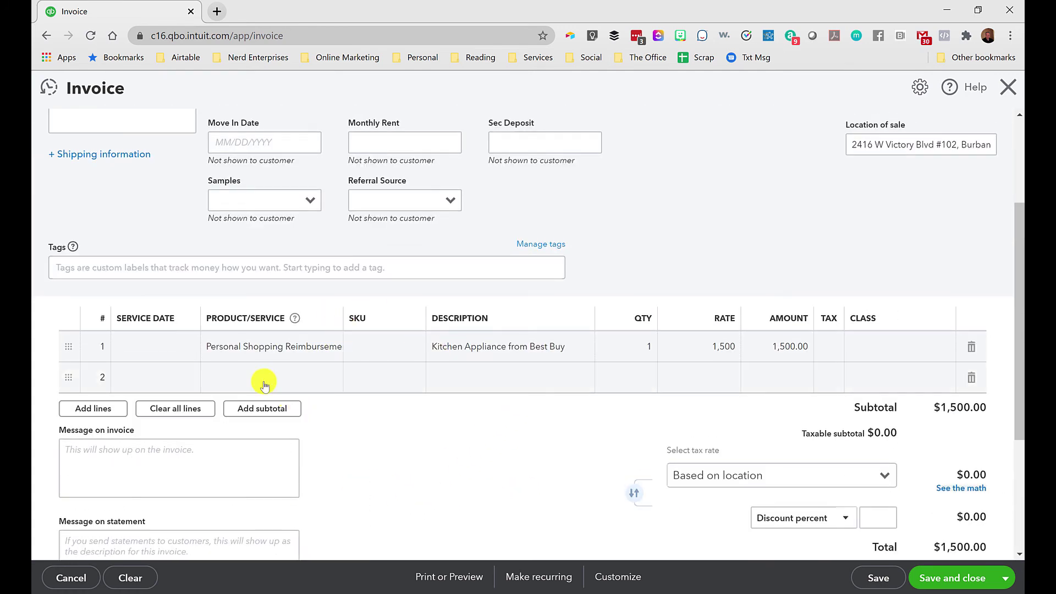
pyautogui.click(264, 385)
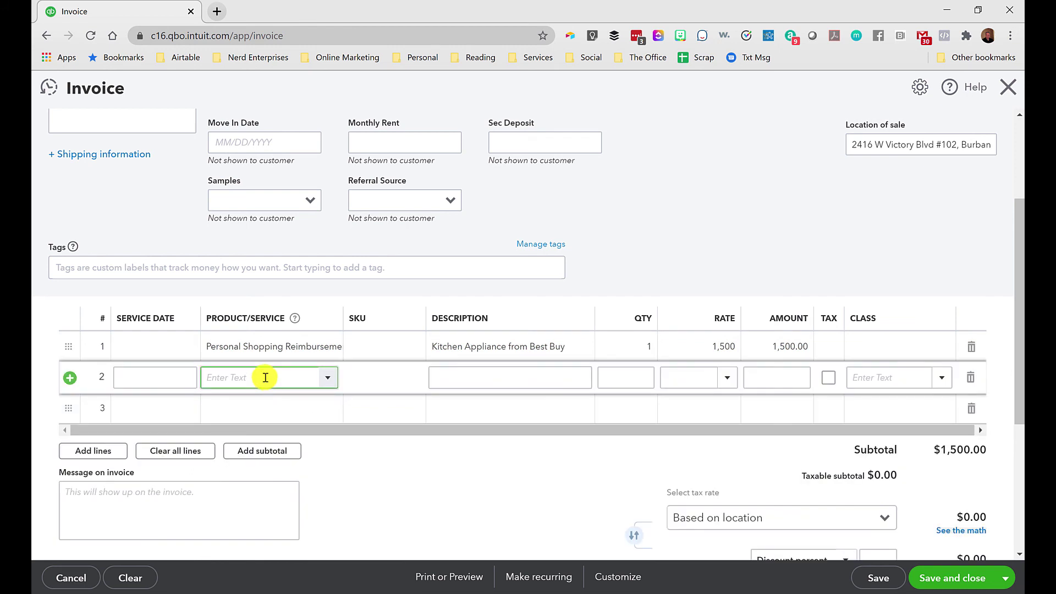
pyautogui.write('Conven')
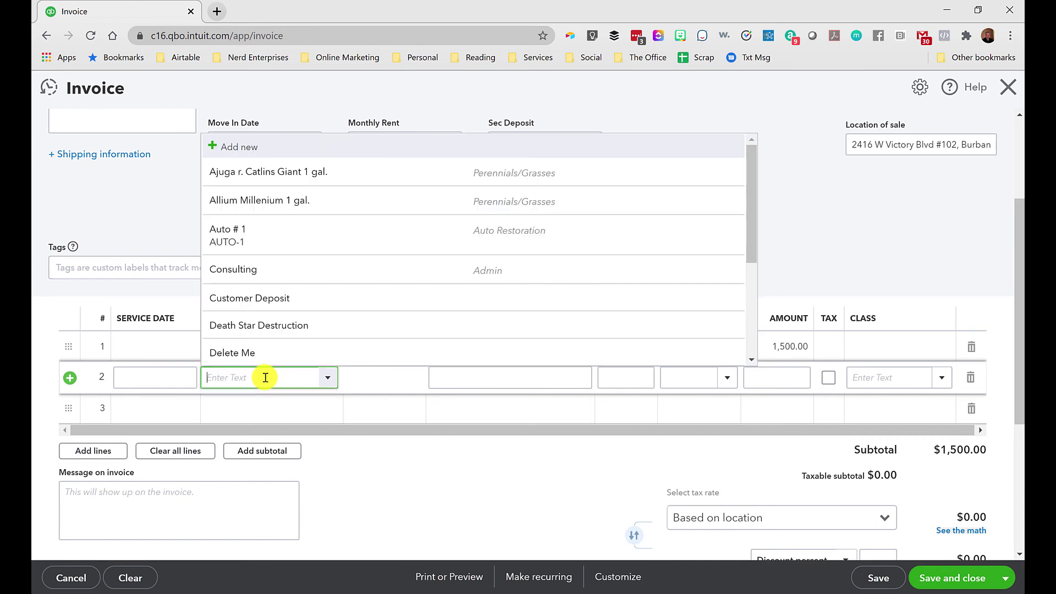
pyautogui.click(380, 381)
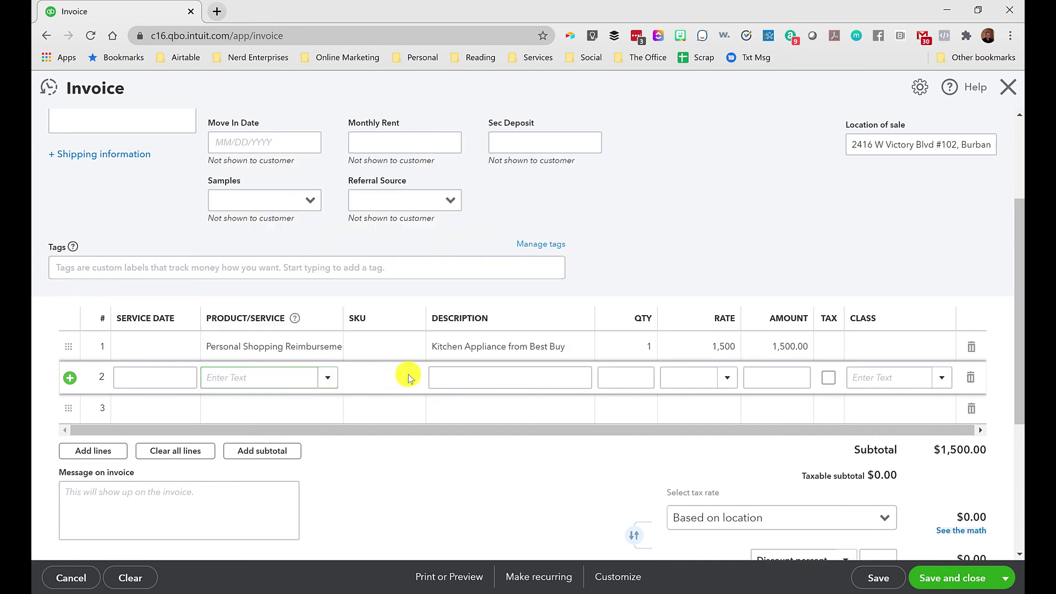
pyautogui.moveTo(342, 318); pyautogui.dragTo(390, 330)
pyautogui.click(334, 380)
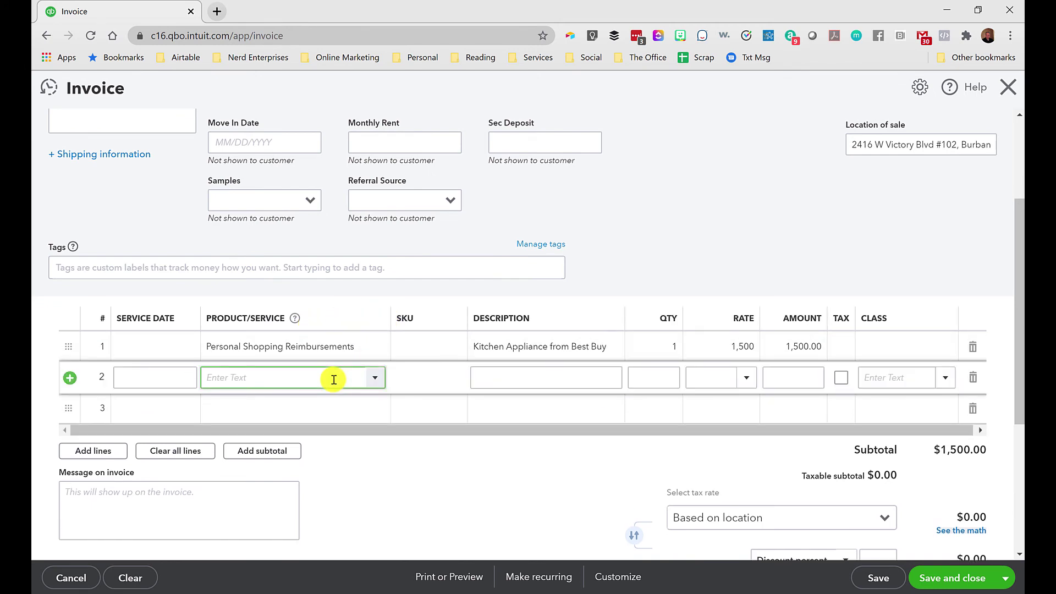
pyautogui.write('Convenience Fee')
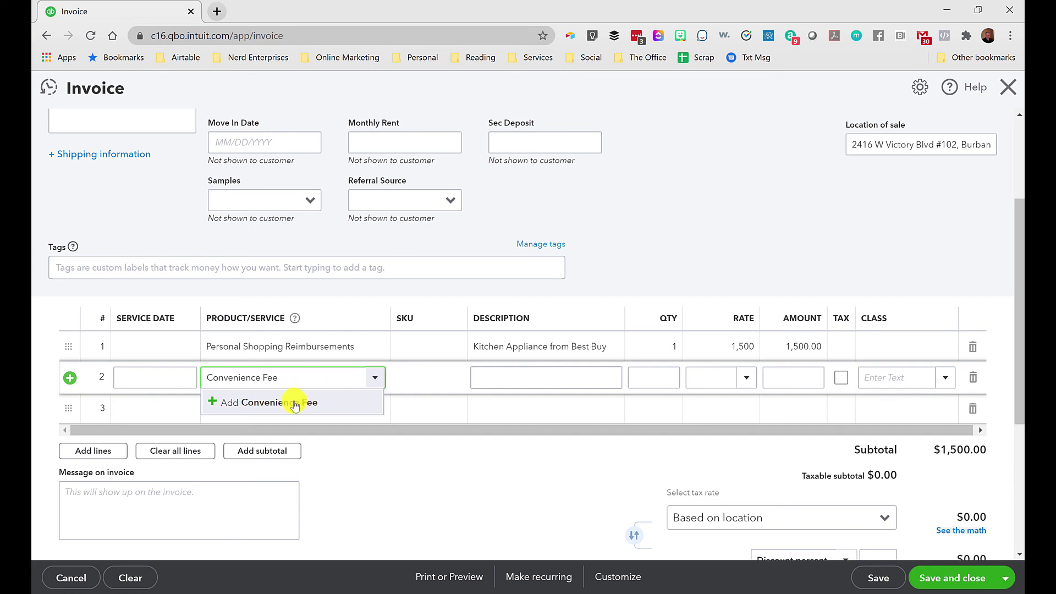
pyautogui.click(285, 403)
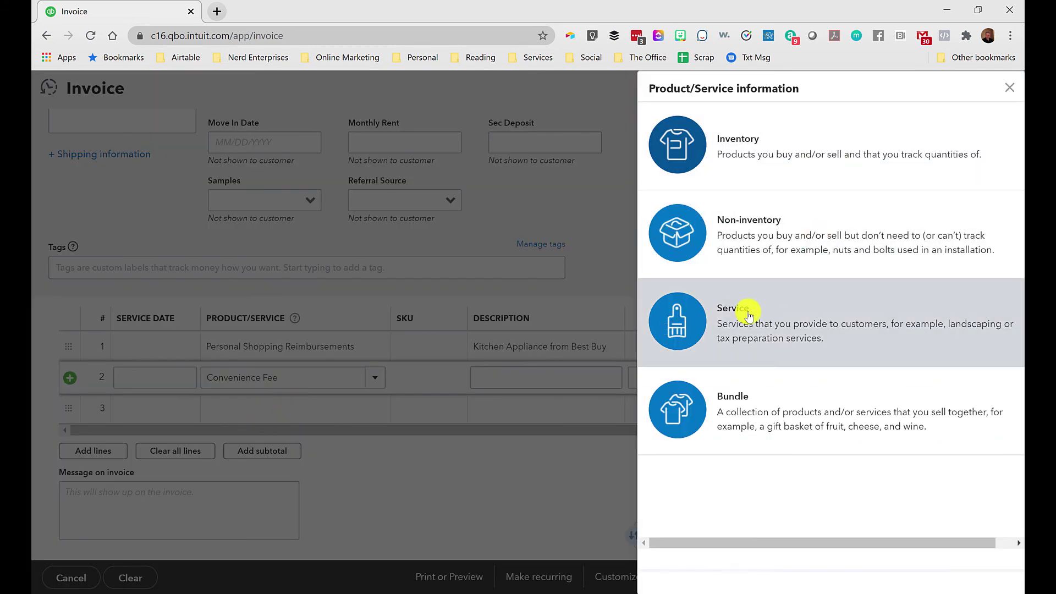
# Make Convenience Fee a service and start a new 'Convenience Fees' income account.
pyautogui.click(747, 316)
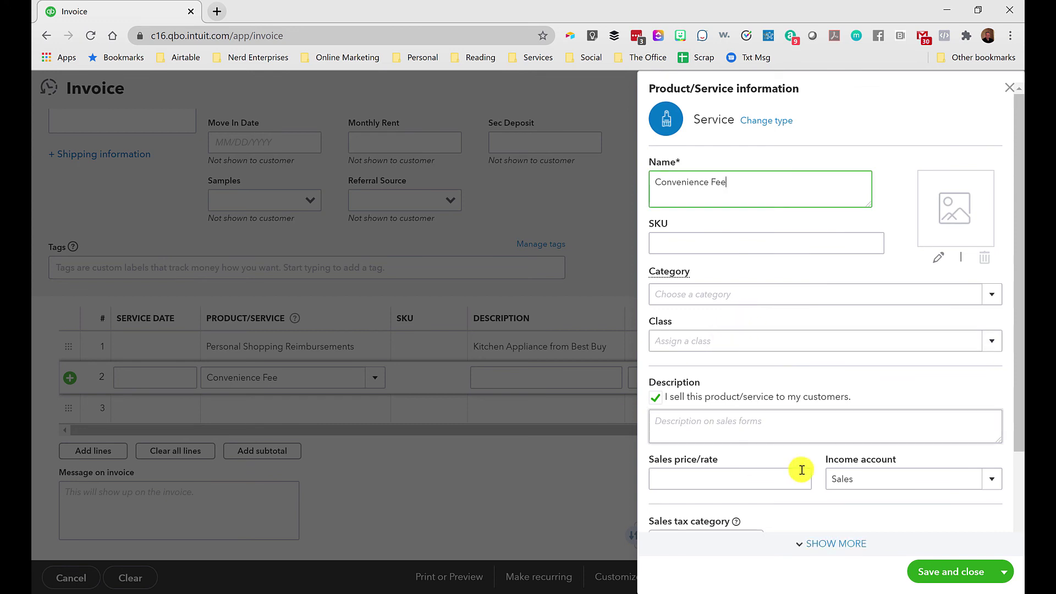
pyautogui.scroll(-2, 807, 429)
pyautogui.click(868, 367)
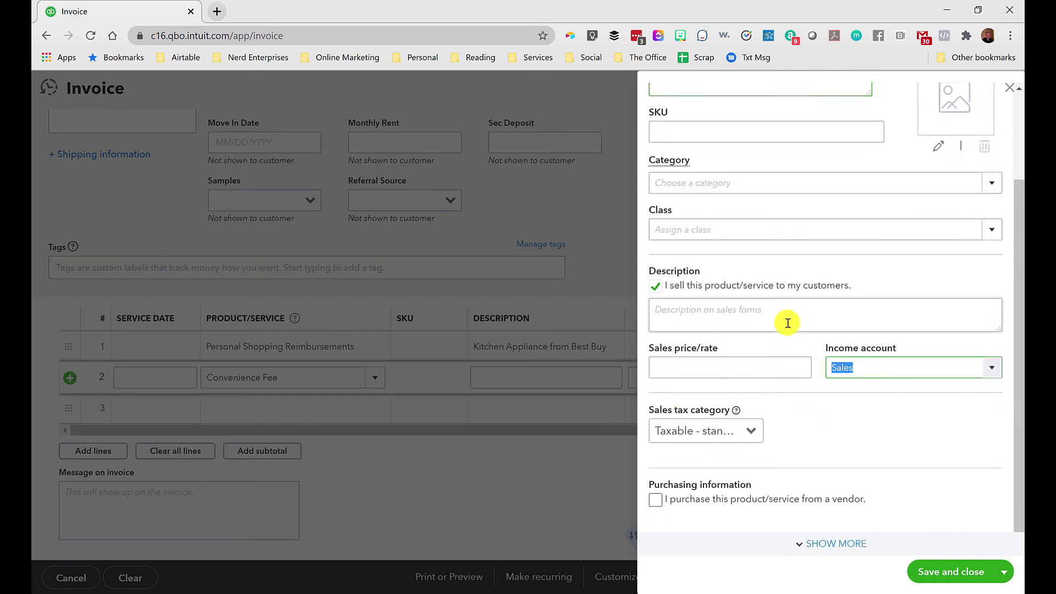
pyautogui.write('Conv')
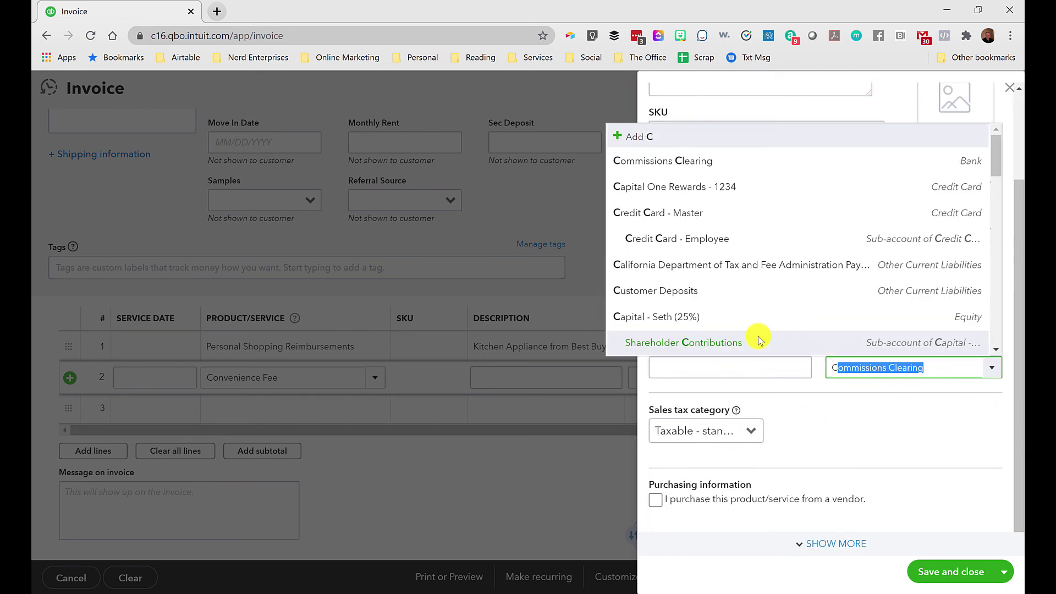
pyautogui.write('enien')
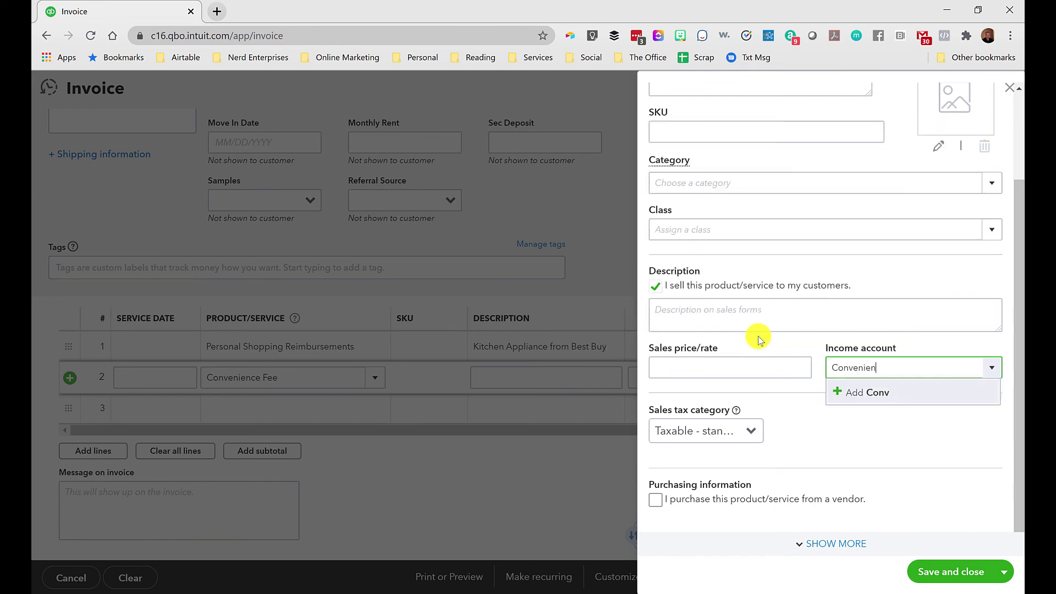
pyautogui.write('ce Fees')
pyautogui.click(893, 398)
# Save the account as Income with Service/Fee Income detail, then save the Convenience Fee service.
pyautogui.click(359, 179)
pyautogui.click(360, 179)
pyautogui.click(339, 229)
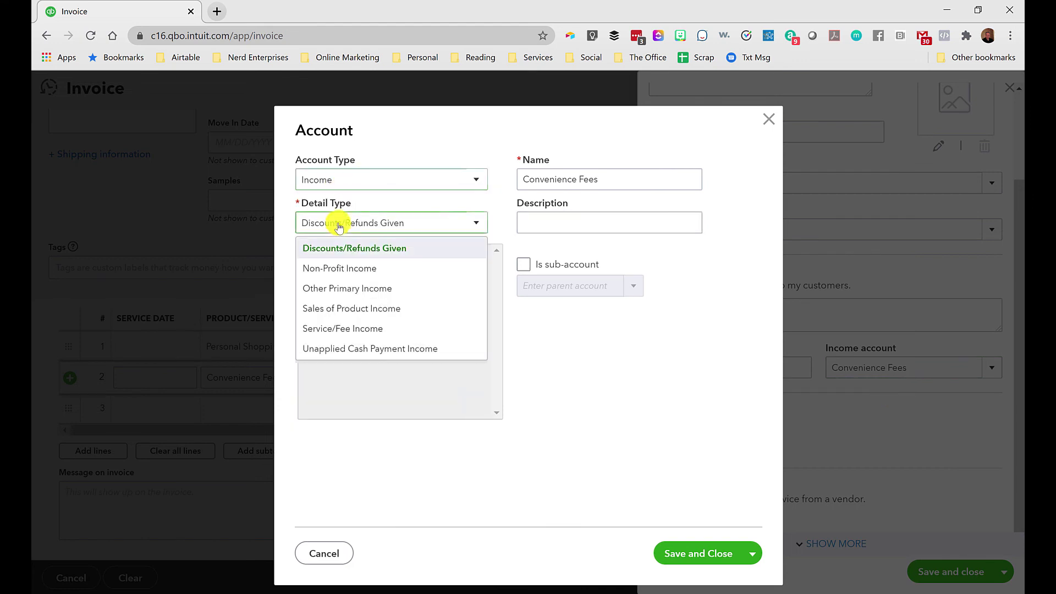
pyautogui.click(330, 330)
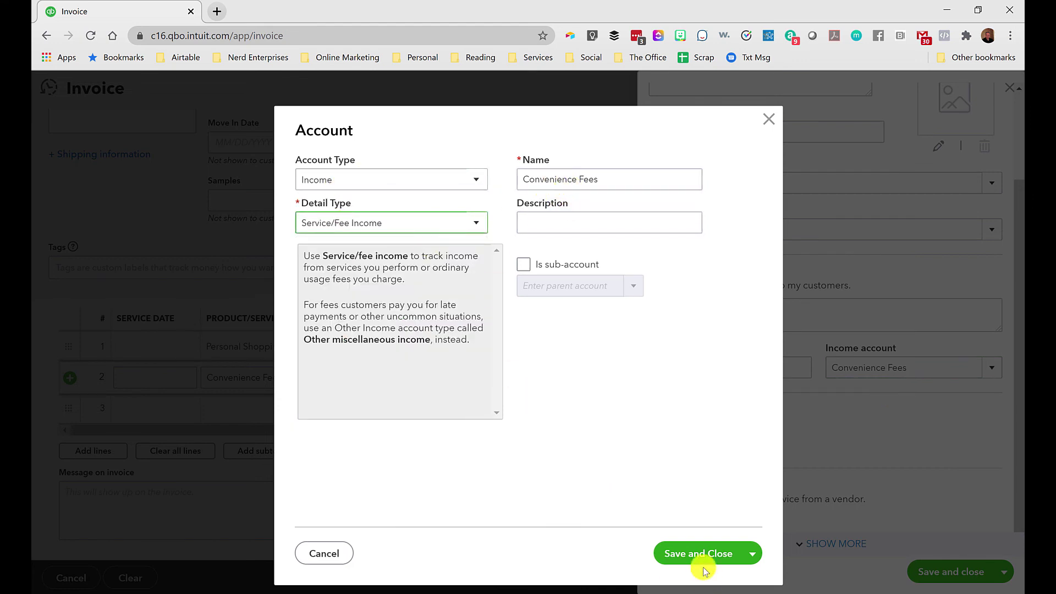
pyautogui.click(682, 552)
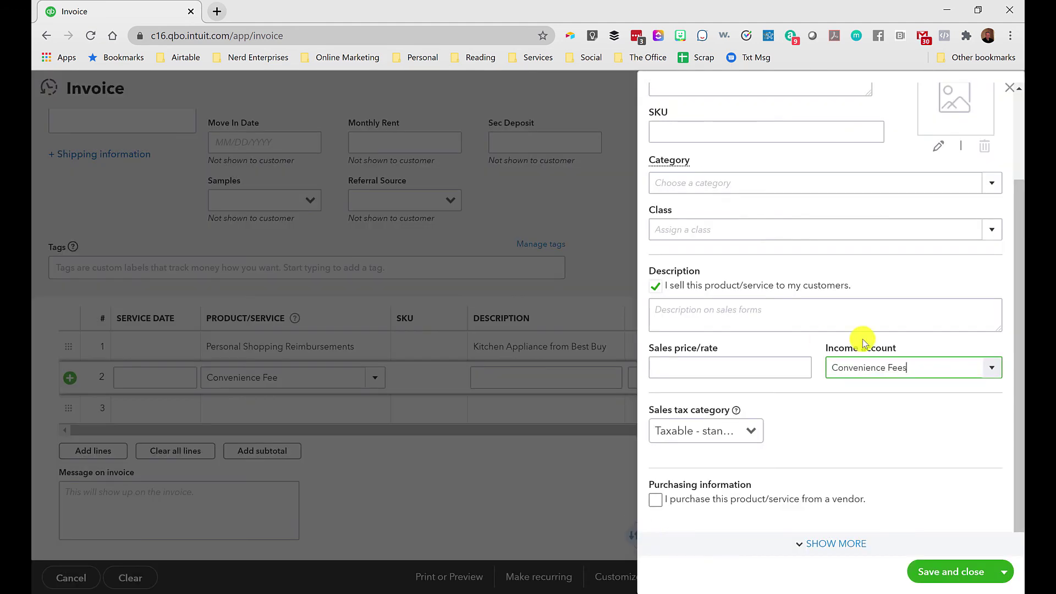
pyautogui.scroll(2, 790, 372)
pyautogui.scroll(-3, 792, 382)
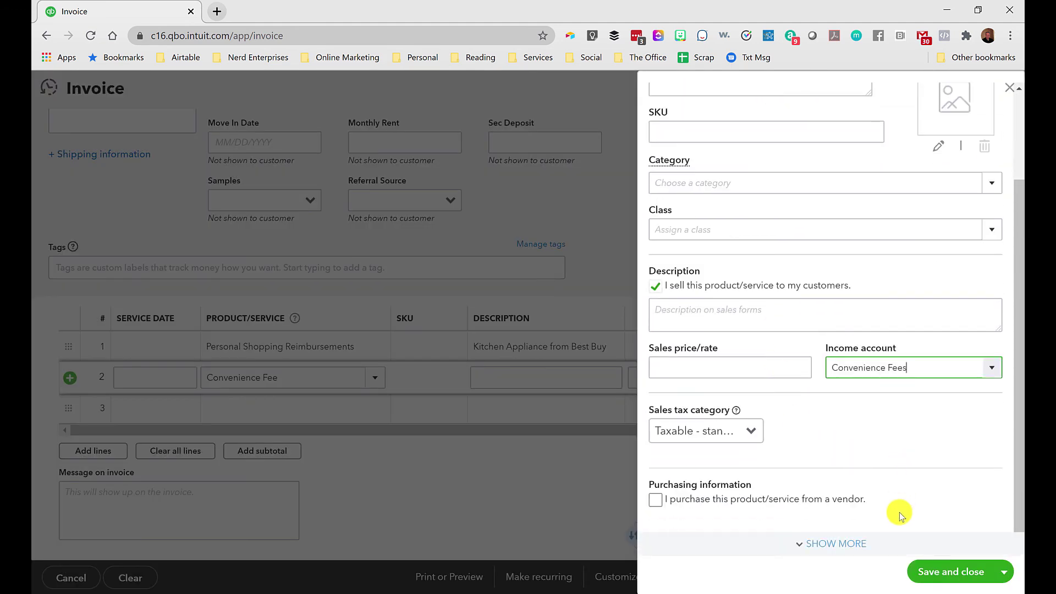
pyautogui.click(947, 572)
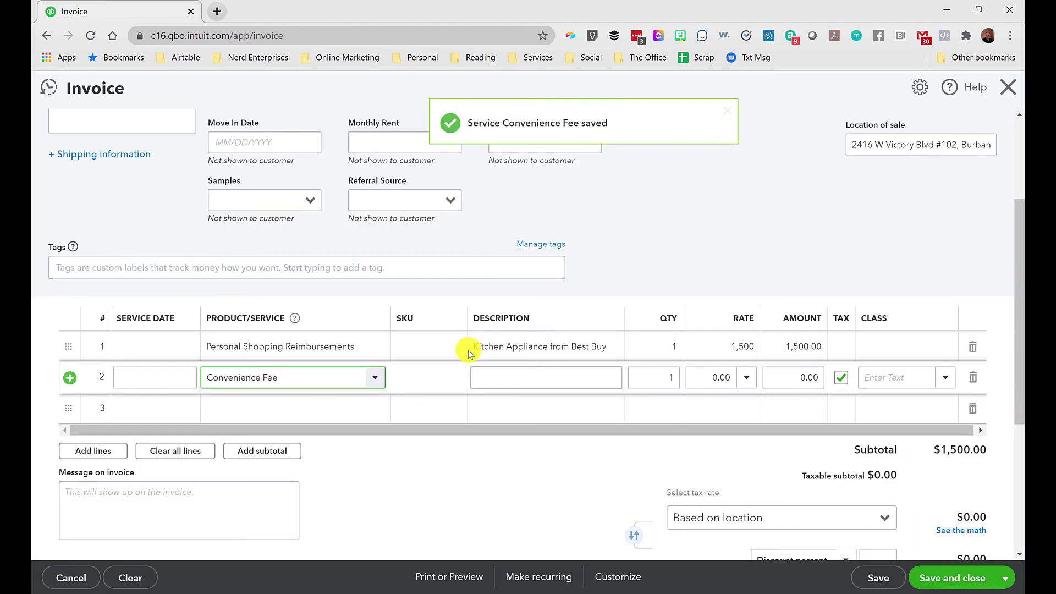
# Mark the Convenience Fee line non-taxable and compute its amount from 1500*.05.
pyautogui.click(483, 378)
pyautogui.press('Tab')
pyautogui.press('Tab')
pyautogui.press('Tab')
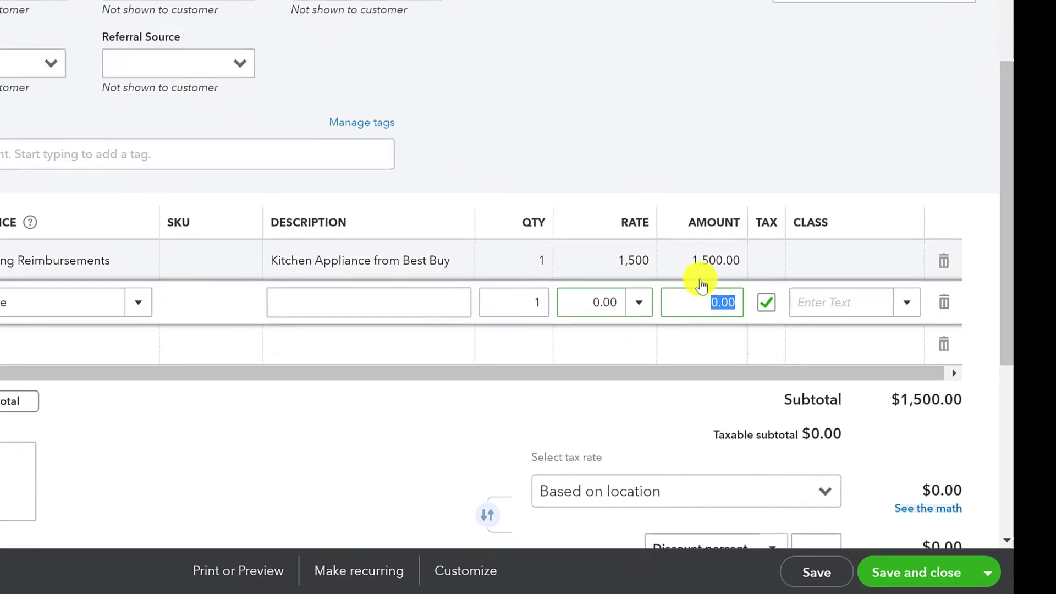
pyautogui.click(841, 378)
pyautogui.click(841, 378)
pyautogui.click(741, 278)
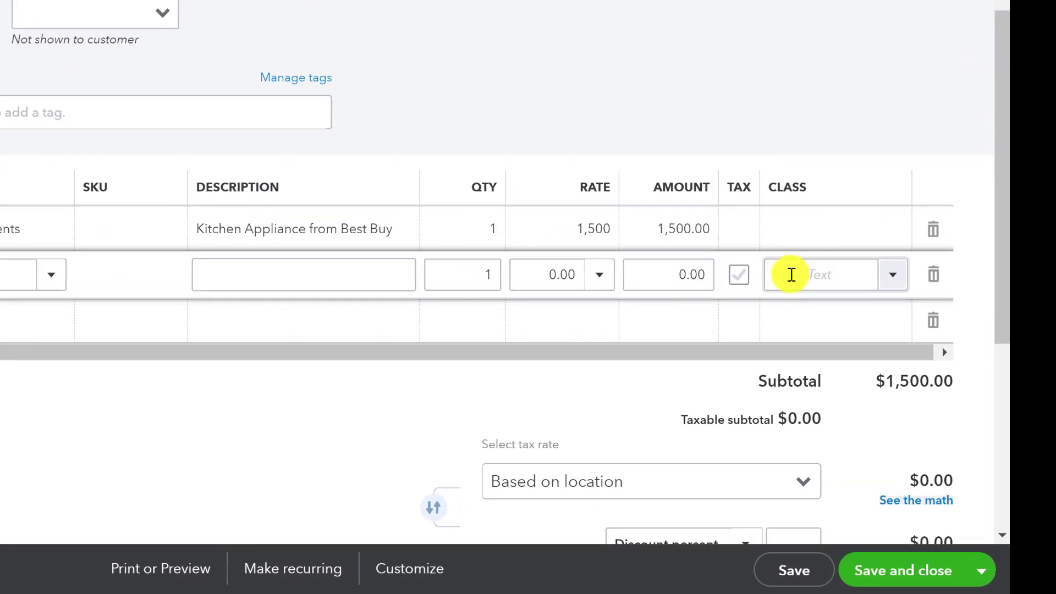
pyautogui.moveTo(688, 277); pyautogui.dragTo(775, 274)
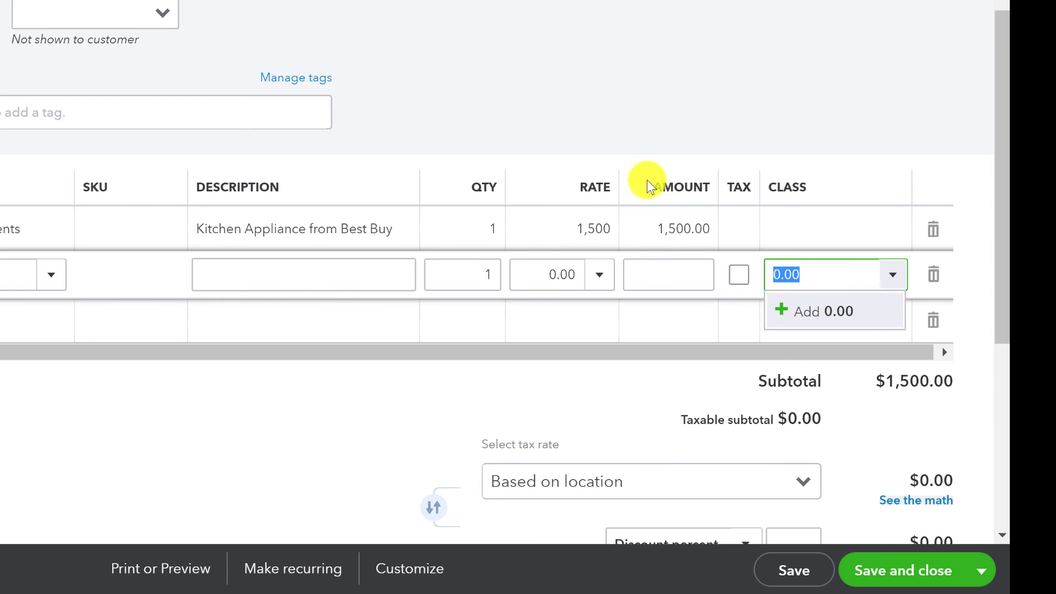
pyautogui.hotkey('ctrl', 'z')
pyautogui.click(666, 274)
pyautogui.moveTo(659, 274); pyautogui.dragTo(726, 271)
pyautogui.write('15')
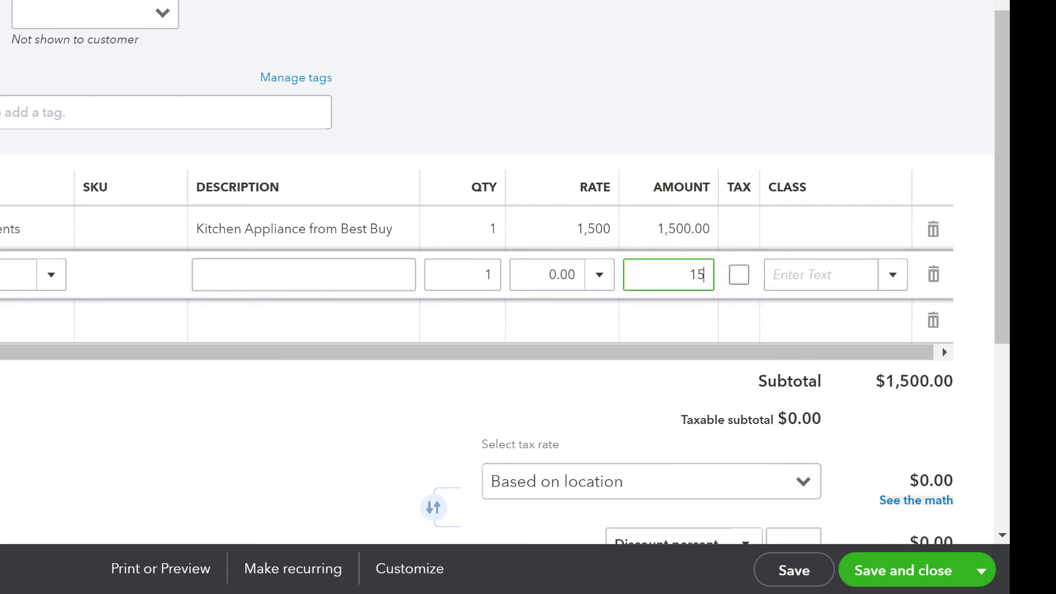
pyautogui.write('00*')
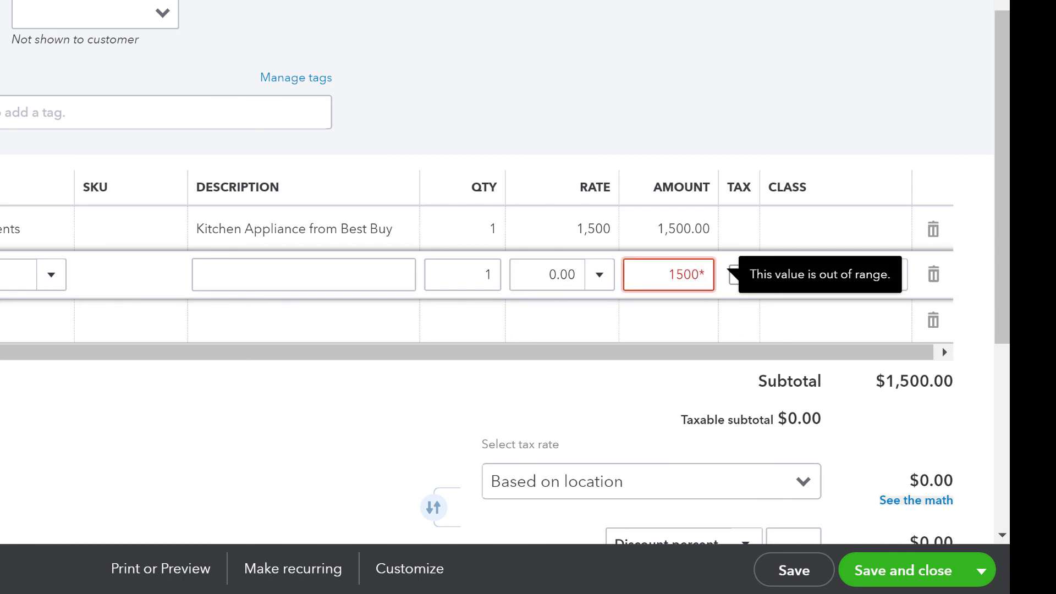
pyautogui.write('.05')
pyautogui.press('Tab')
# Set the fee's quantity to 1,500 at rate 0.05, giving 75.00, and start a new line.
pyautogui.hotkey('shift', 'Tab')
pyautogui.hotkey('shift', 'Tab')
pyautogui.hotkey('shift', 'Tab')
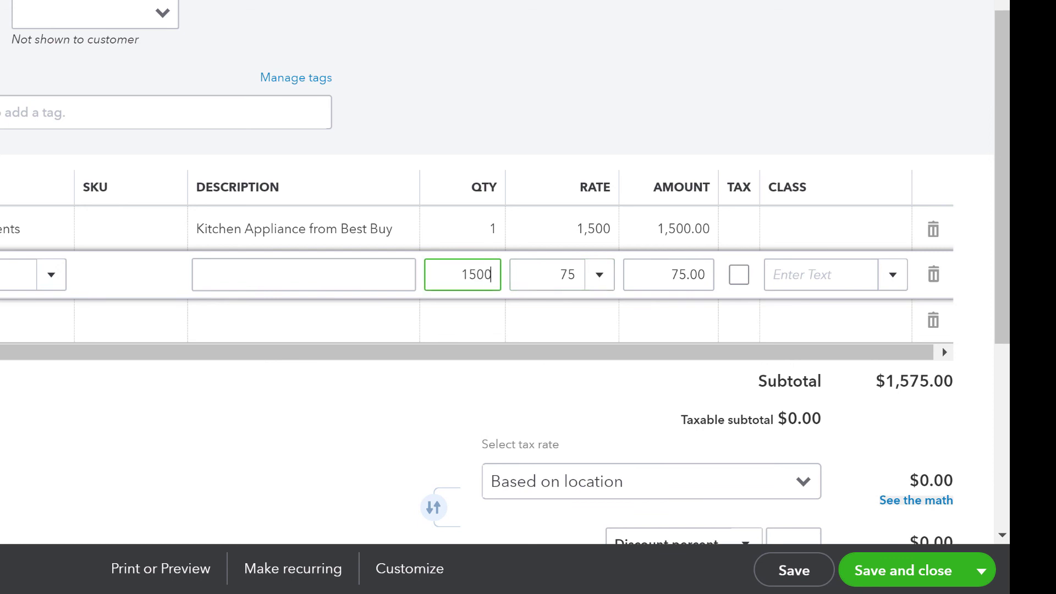
pyautogui.write('1500')
pyautogui.press('Tab')
pyautogui.press('BackSpace')
pyautogui.press('Tab')
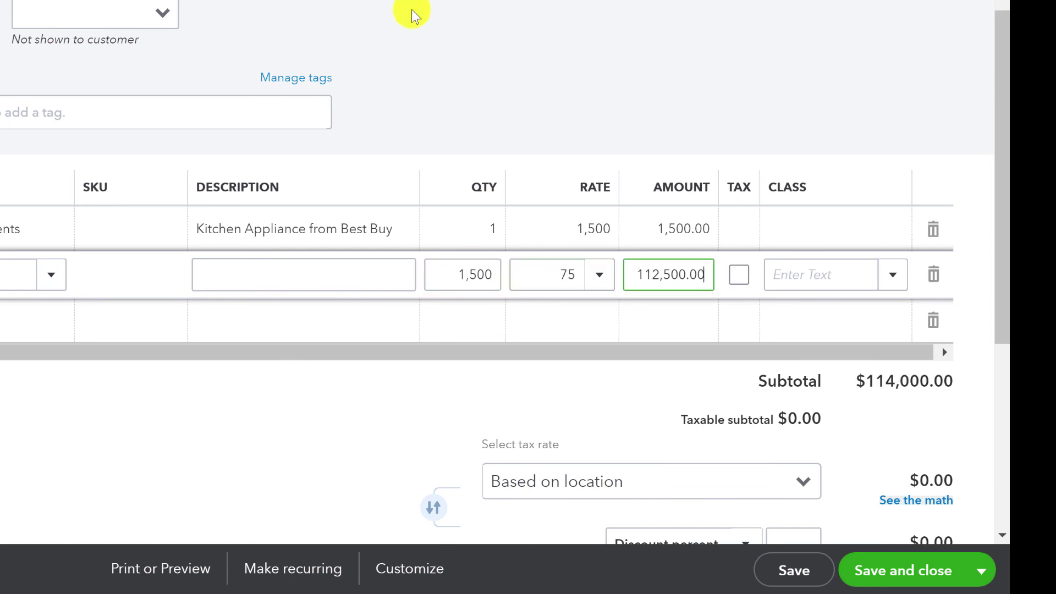
pyautogui.scroll(-2, 685, 172)
pyautogui.press('Tab')
pyautogui.press('Tab')
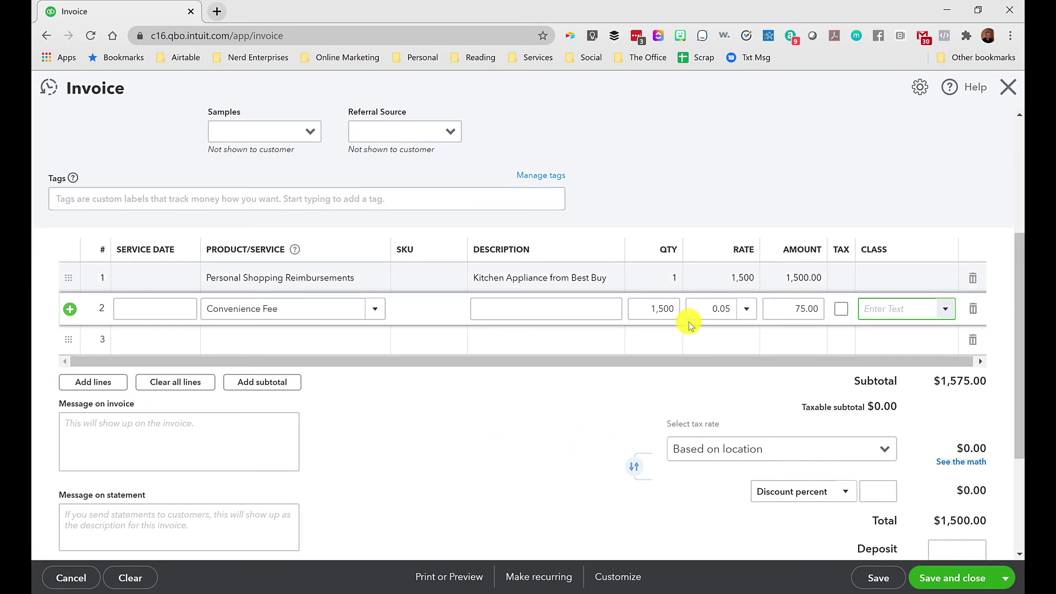
pyautogui.doubleClick(721, 309)
pyautogui.click(711, 308)
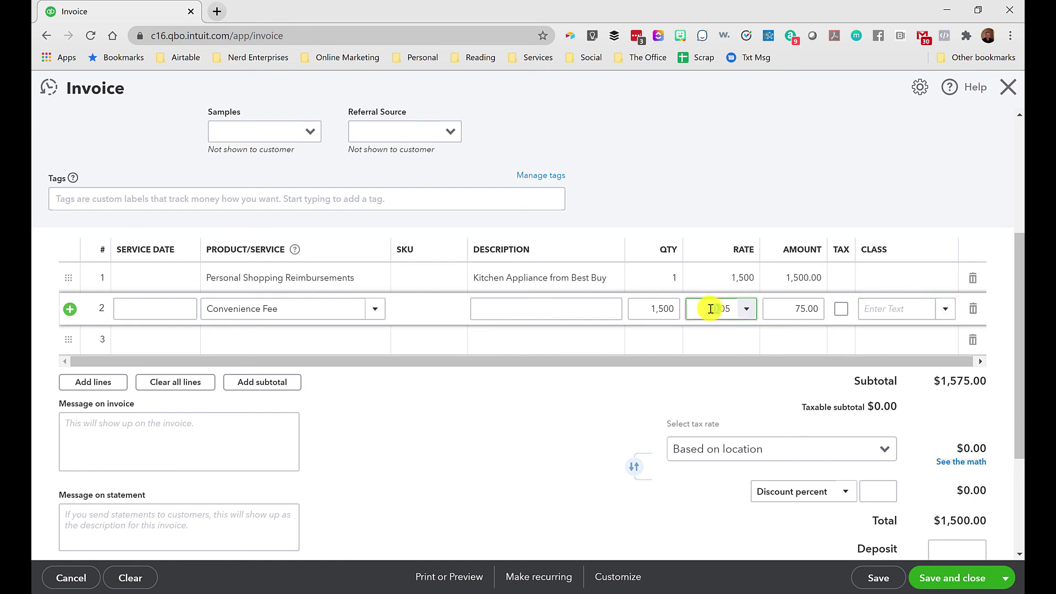
pyautogui.click(776, 309)
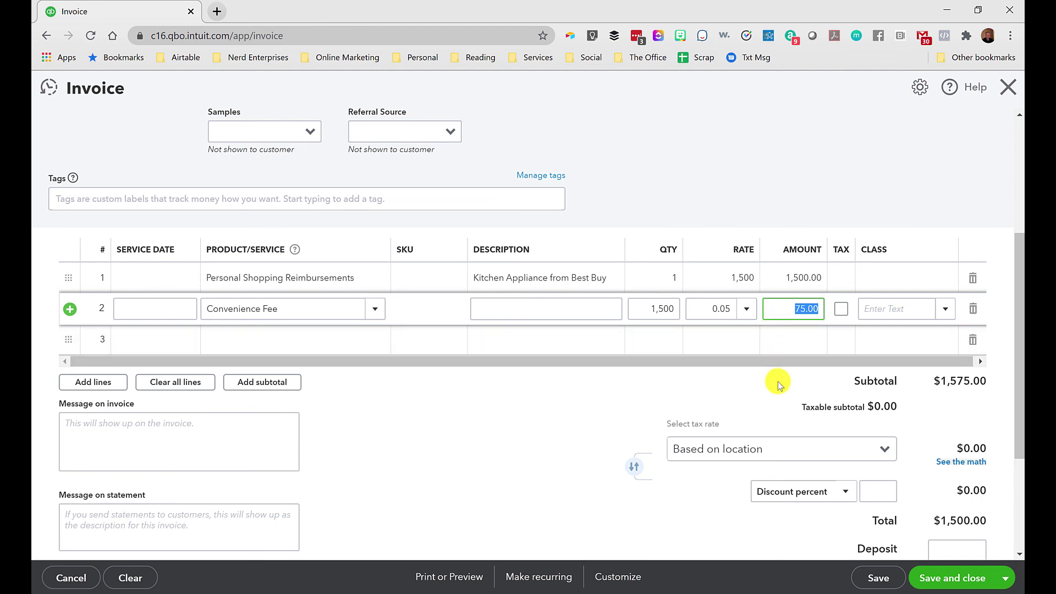
pyautogui.click(737, 339)
# Allow bank transfer as an online payment option on invoice 1058.
pyautogui.scroll(-2, 682, 413)
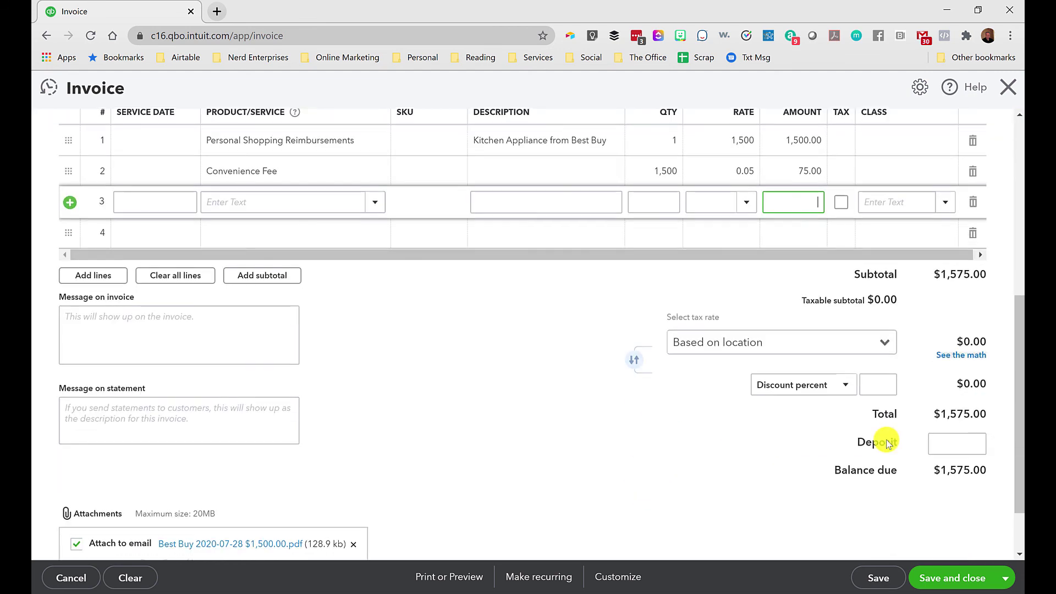
pyautogui.scroll(6, 356, 167)
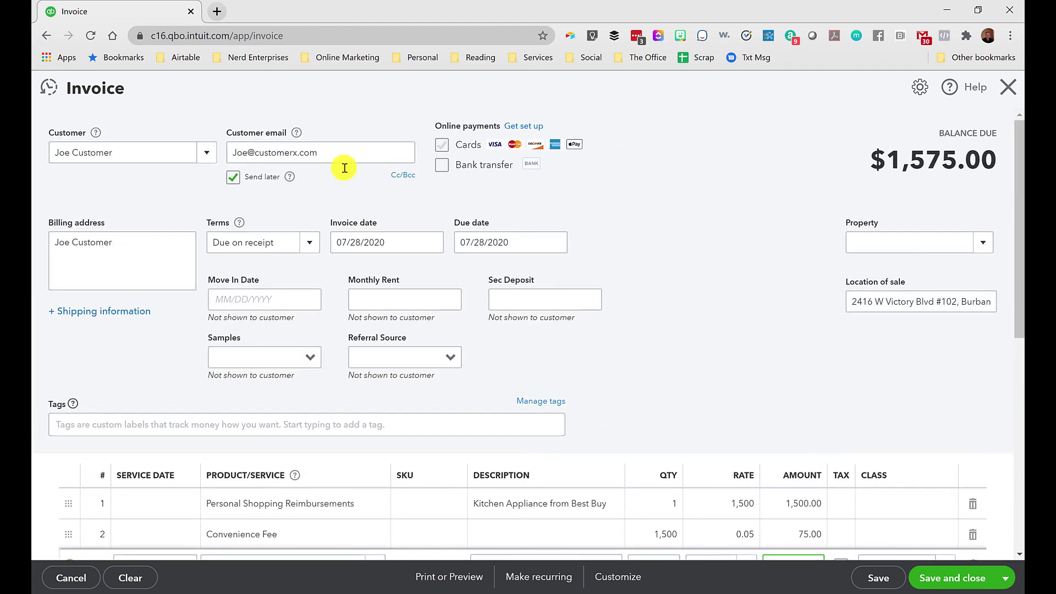
pyautogui.click(233, 177)
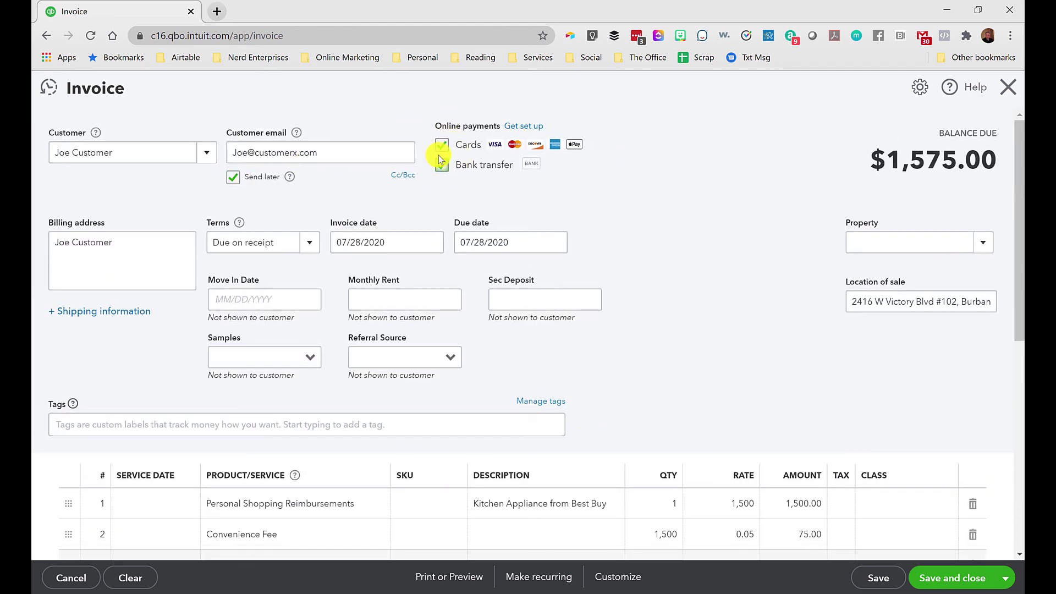
# Save and close the $1,575.00 invoice, accepting the missing Class fields warning.
pyautogui.scroll(-3, 721, 291)
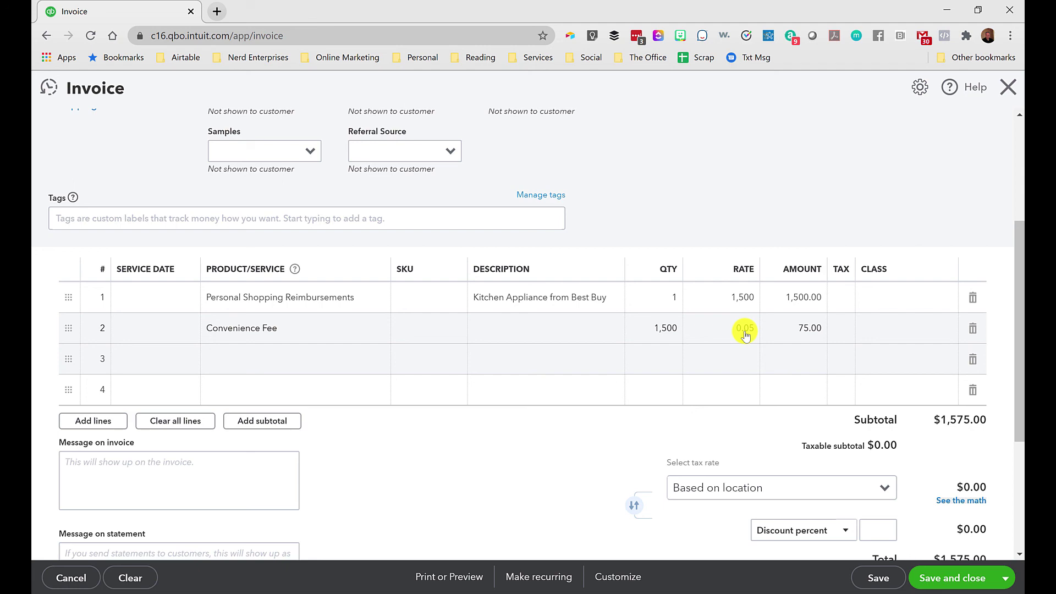
pyautogui.scroll(4, 765, 336)
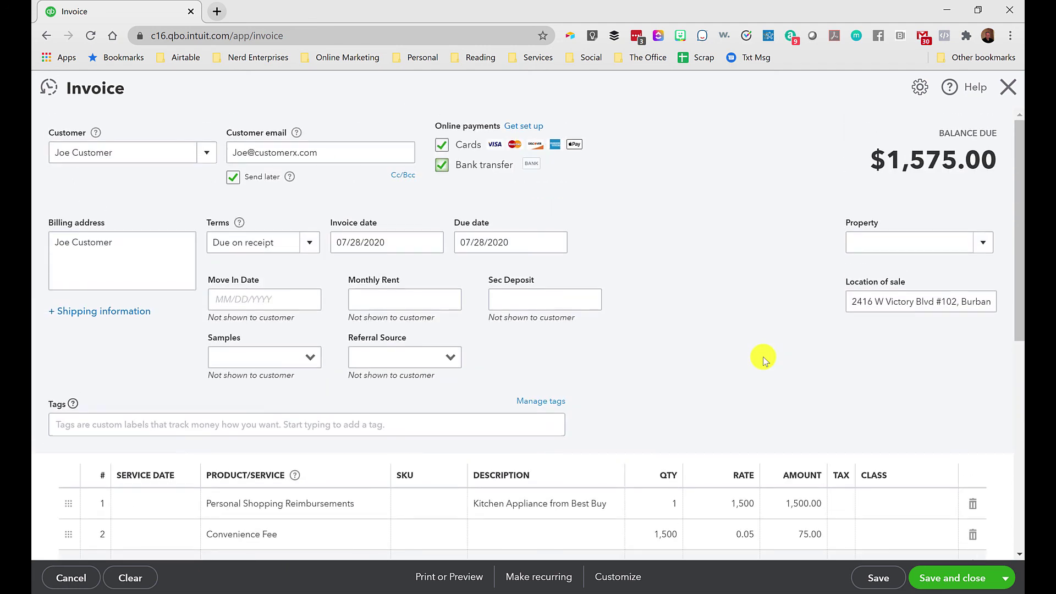
pyautogui.scroll(-6, 764, 356)
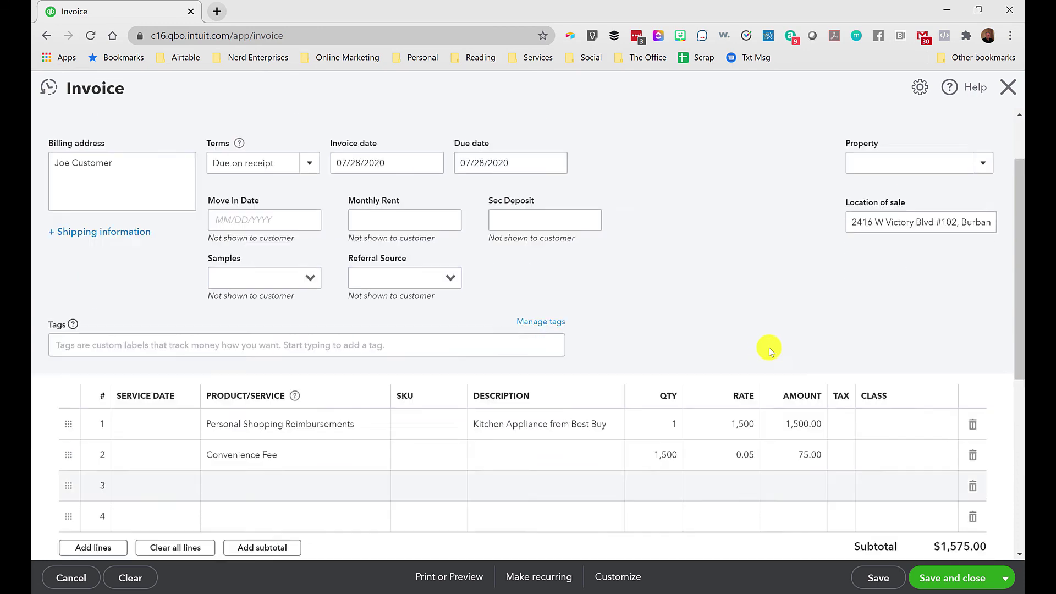
pyautogui.scroll(1, 763, 355)
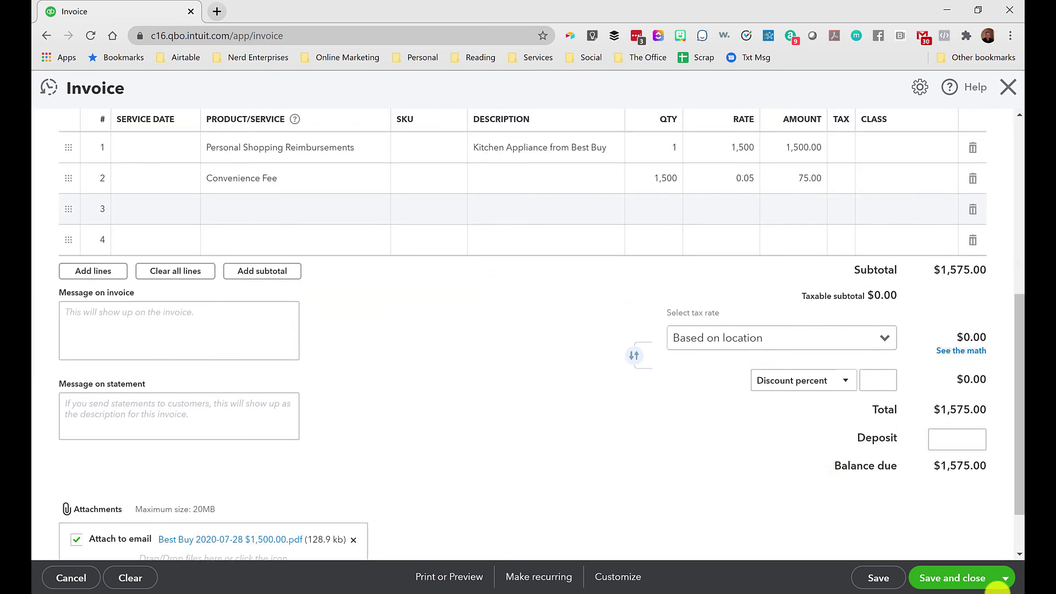
pyautogui.click(941, 582)
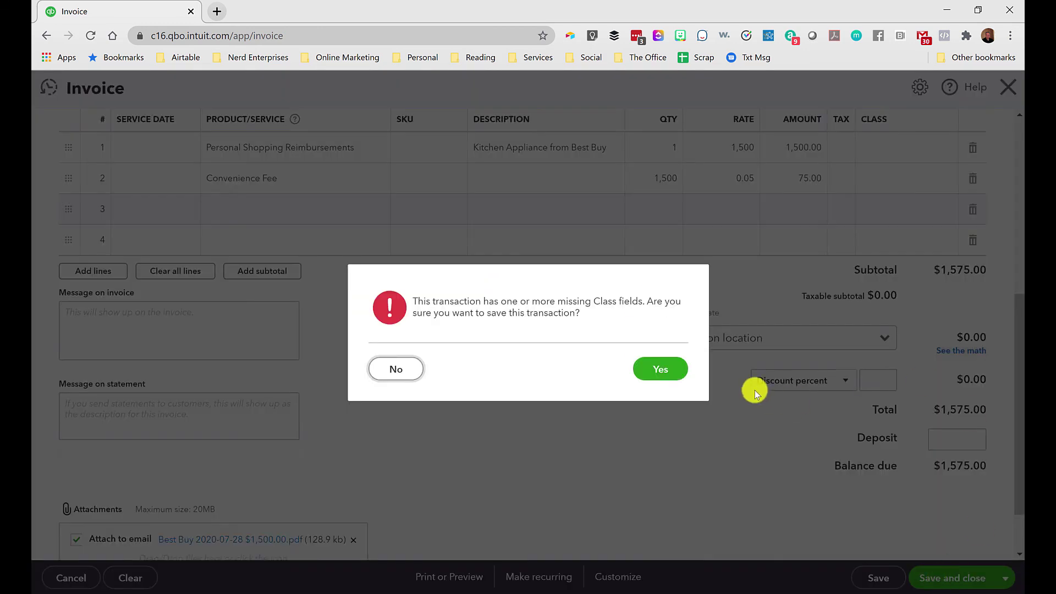
pyautogui.click(662, 367)
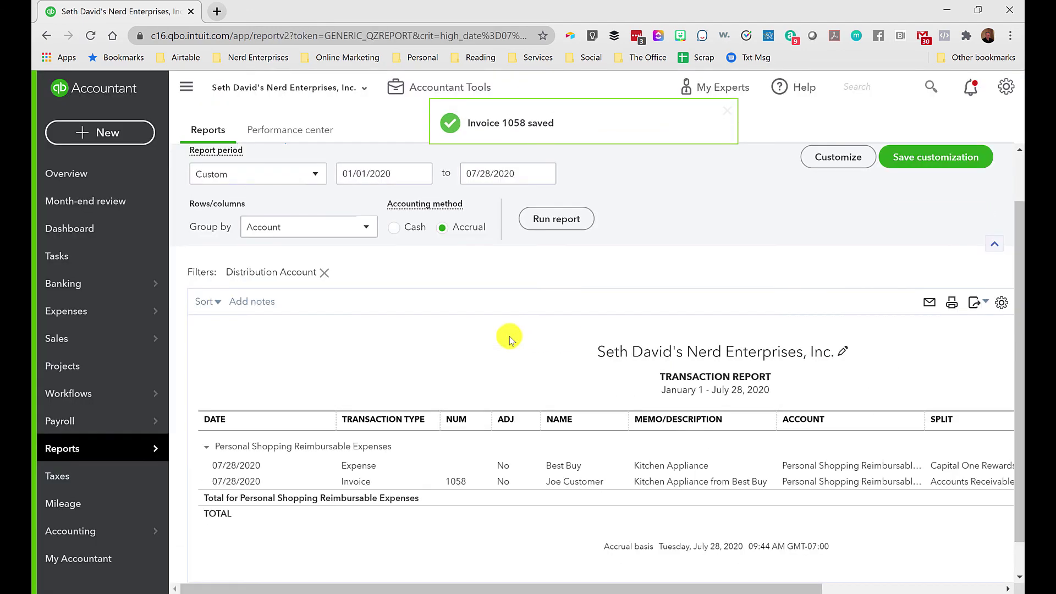
# Rerun the transaction report grouped by Customer, showing the Best Buy expense and invoice 1058 netting to $0.00.
pyautogui.scroll(-1, 443, 505)
pyautogui.hscroll(4, 444, 505)
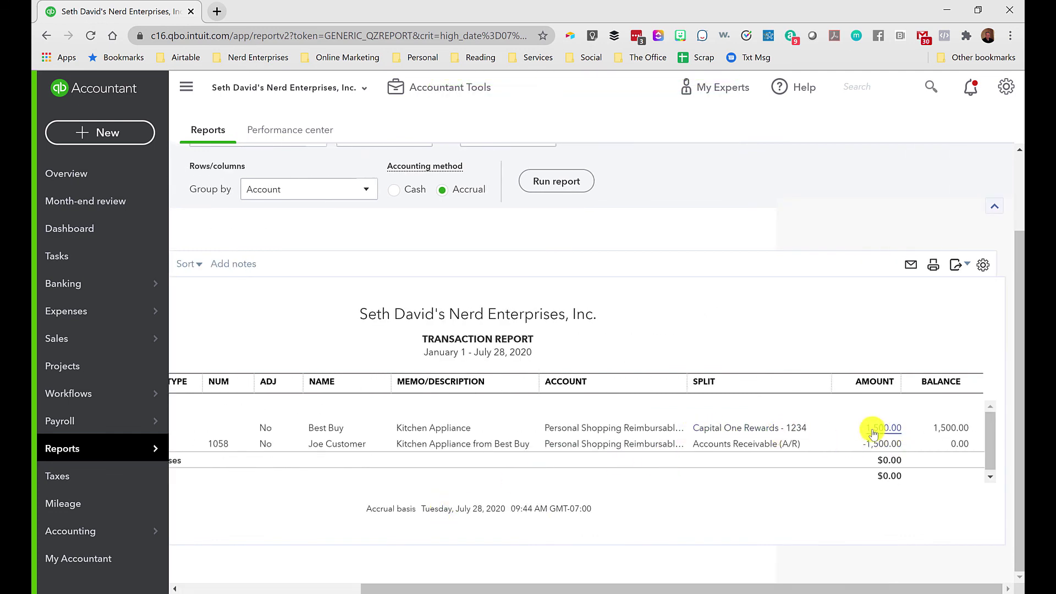
pyautogui.hscroll(-4, 889, 435)
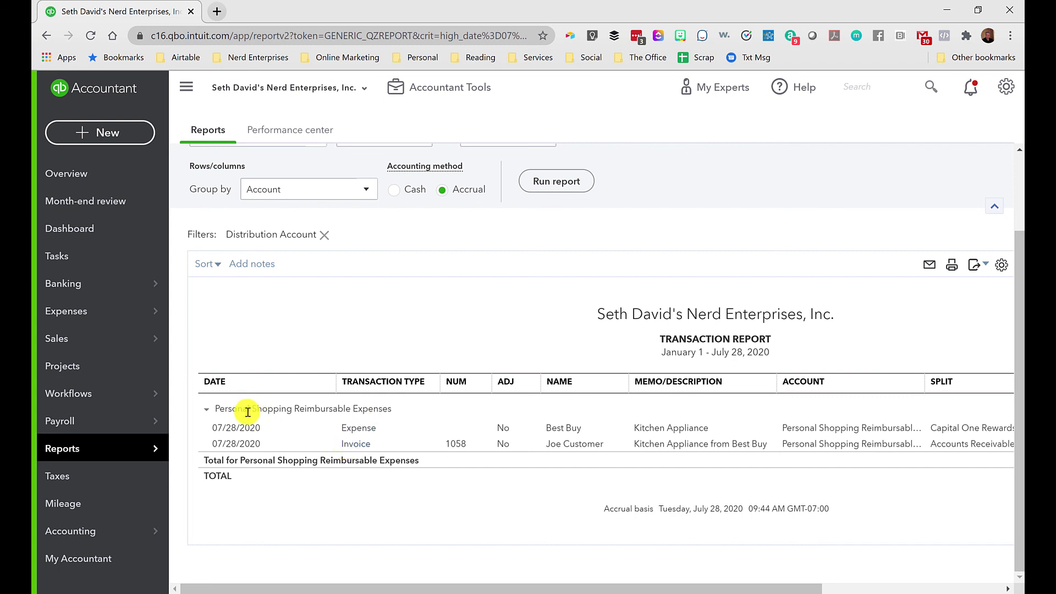
pyautogui.click(315, 191)
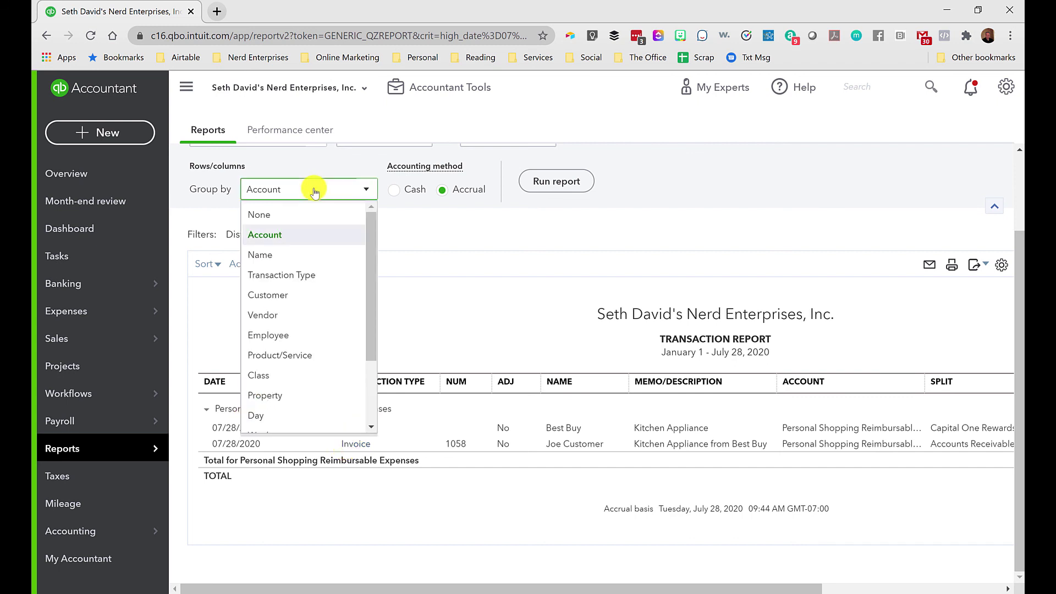
pyautogui.click(275, 297)
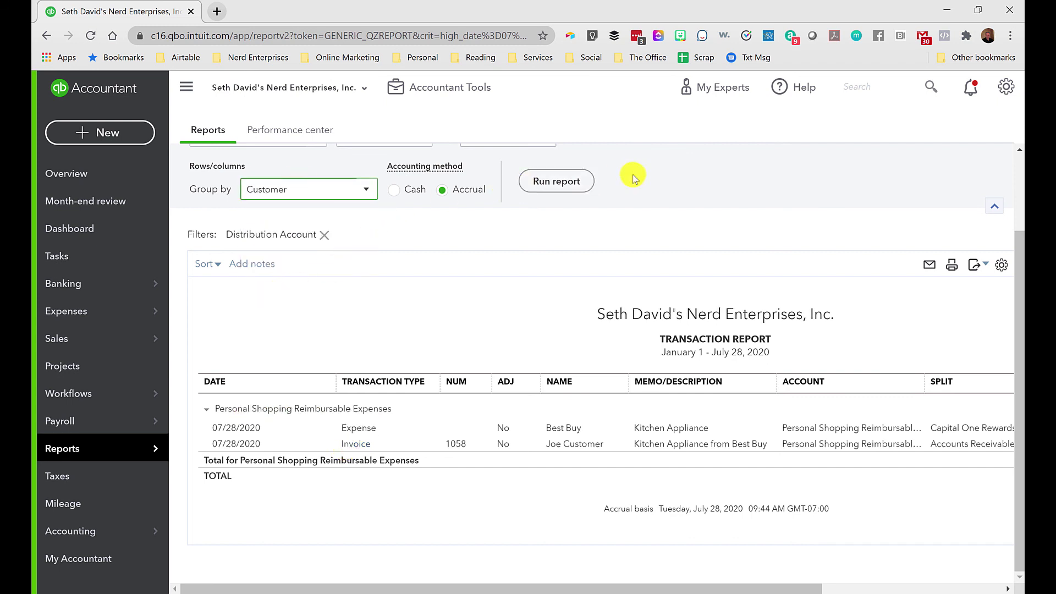
pyautogui.click(542, 184)
pyautogui.scroll(-1, 429, 357)
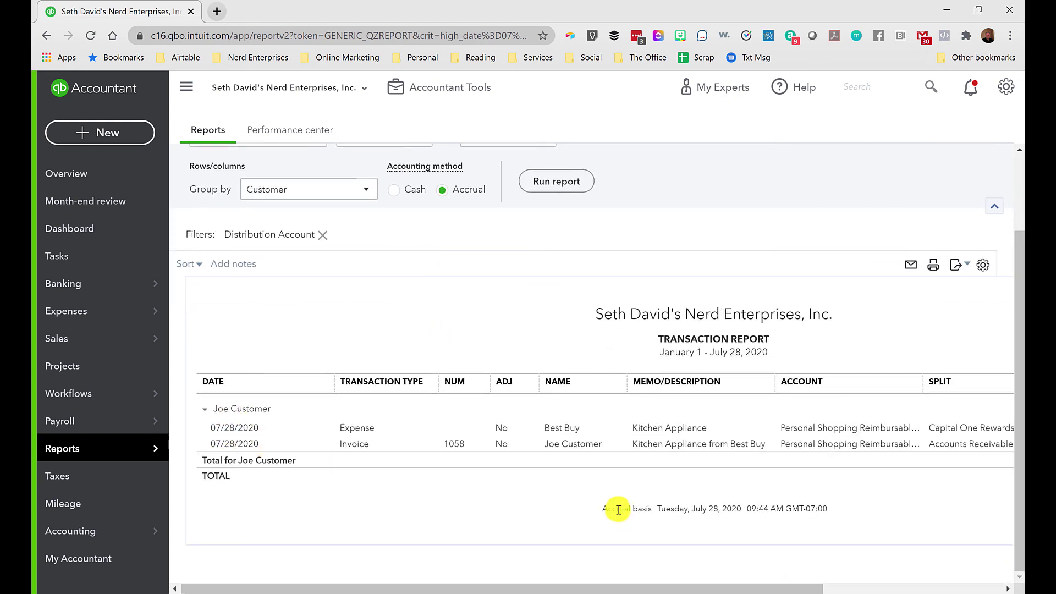
pyautogui.hscroll(3, 619, 511)
pyautogui.hscroll(-3, 482, 460)
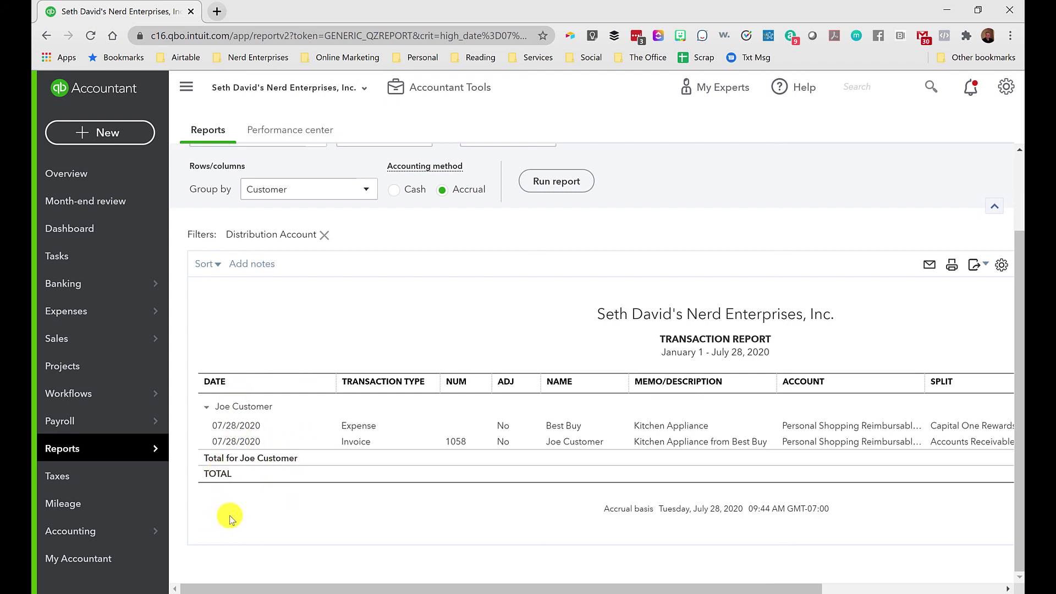
pyautogui.hscroll(5, 231, 515)
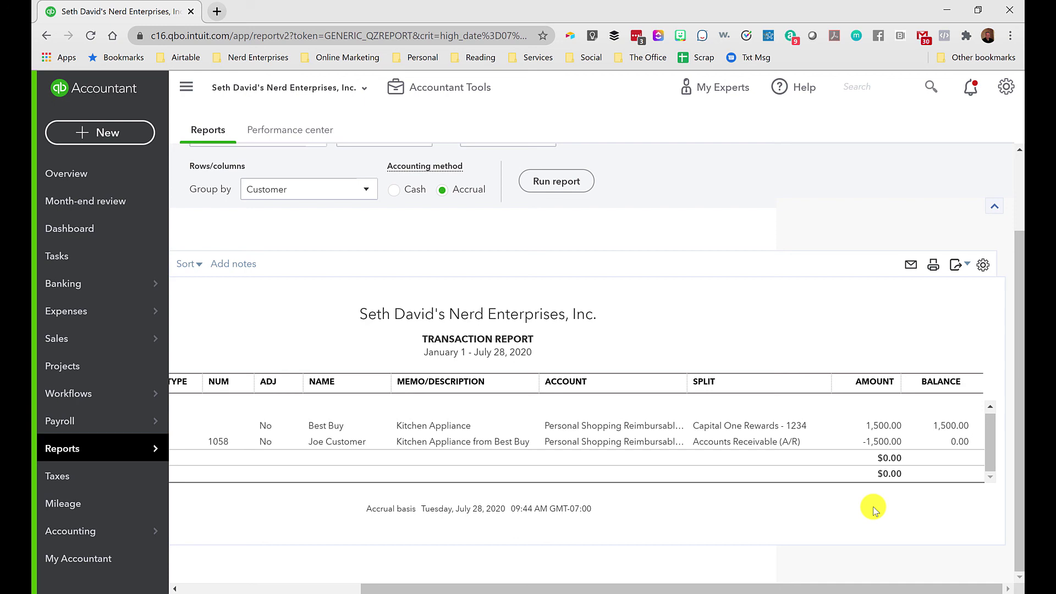
pyautogui.hscroll(-5, 872, 490)
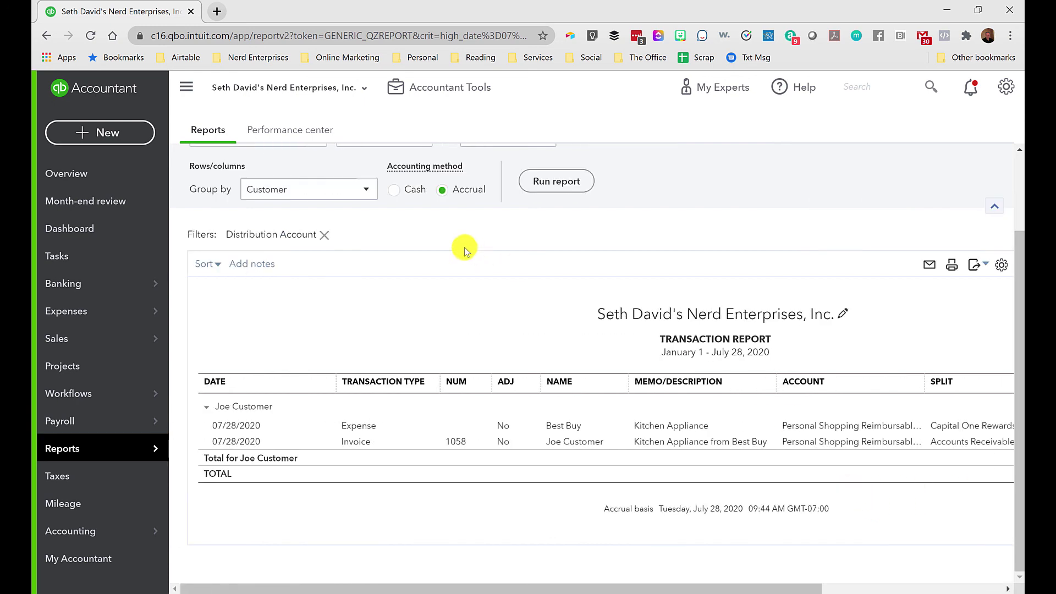
pyautogui.scroll(2, 423, 269)
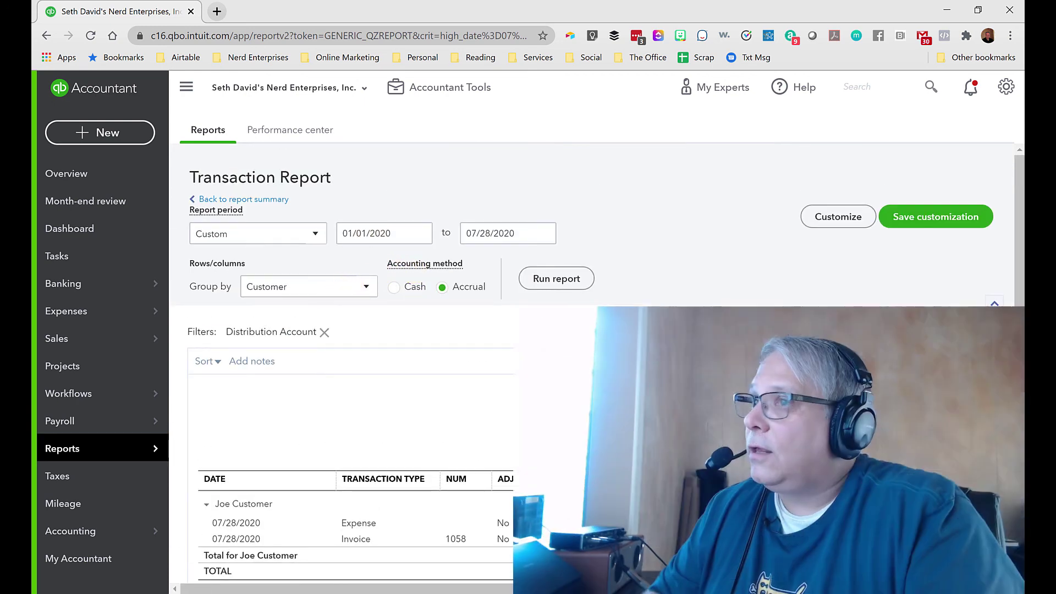